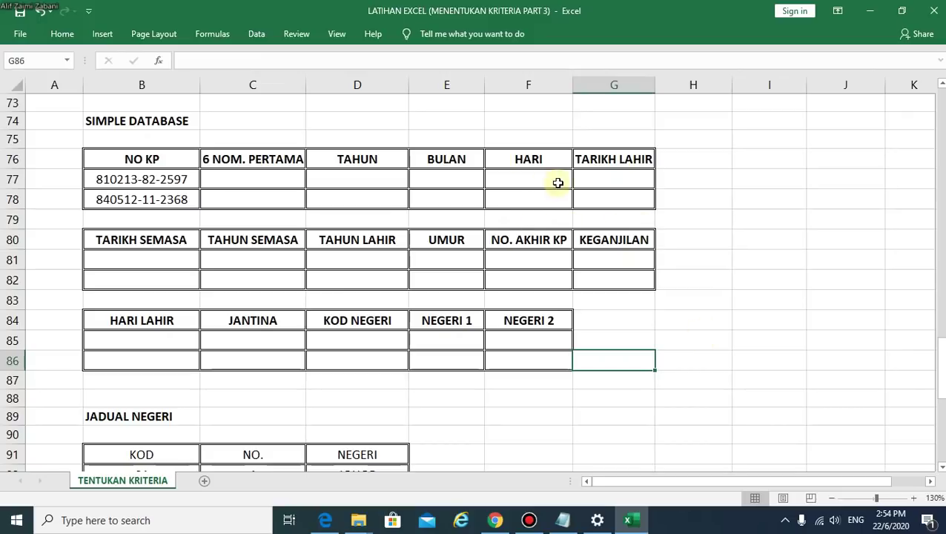
Select the IC numbers, the first table, TARIKH SEMASA and HARI LAHIR tables to review the layout
left_click_drag(170, 178, 178, 197)
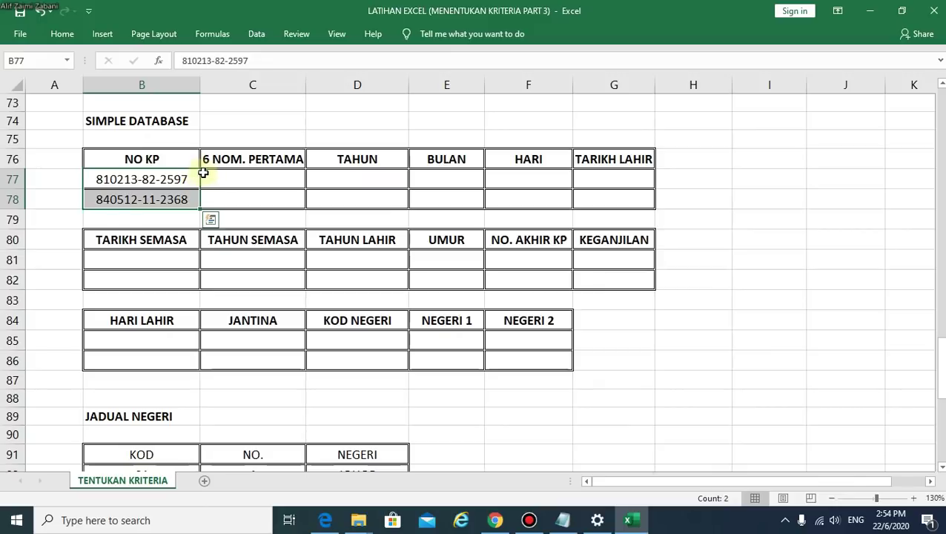
left_click(253, 180)
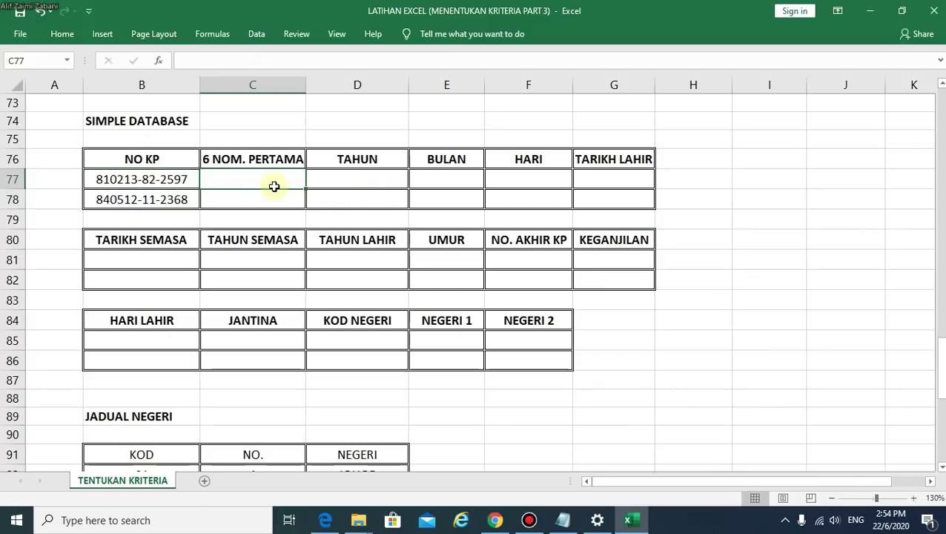
mouse_move(261, 158)
left_mouse_down()
mouse_move(465, 193)
mouse_move(606, 192)
left_mouse_up()
mouse_move(134, 240)
left_mouse_down()
mouse_move(383, 279)
mouse_move(645, 285)
left_mouse_up()
mouse_move(169, 320)
left_mouse_down()
mouse_move(479, 361)
mouse_move(527, 357)
left_mouse_up()
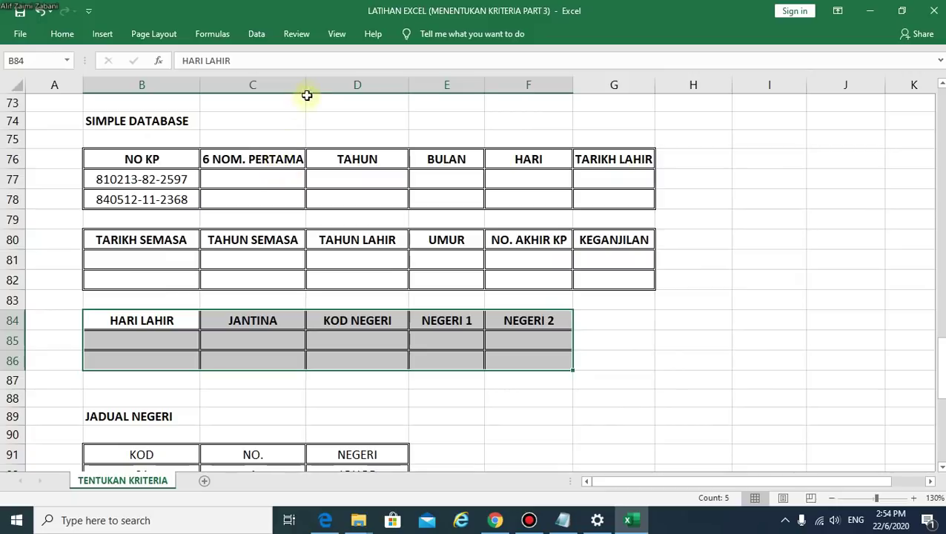
Widen column C to fit its header and start a formula with = in C77
left_click_drag(306, 84, 312, 85)
left_click(289, 178)
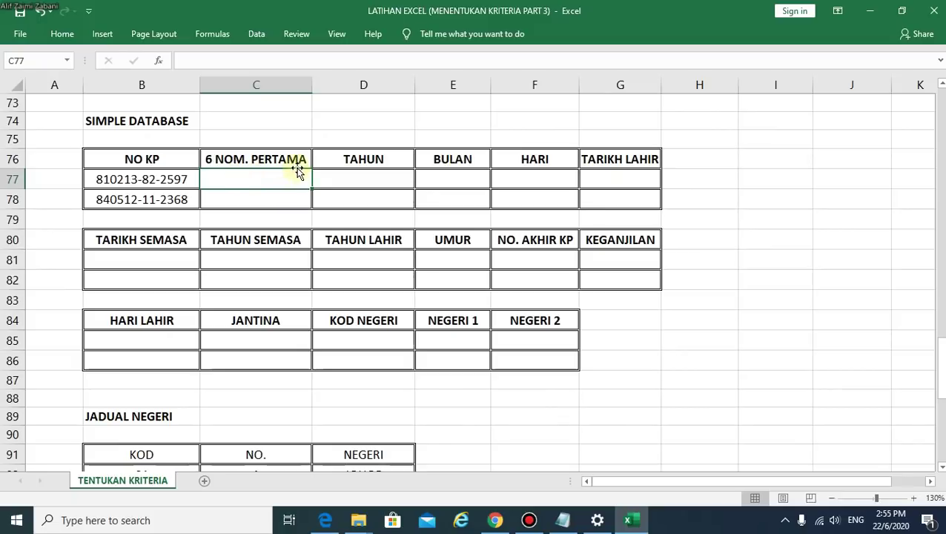
left_click(127, 180)
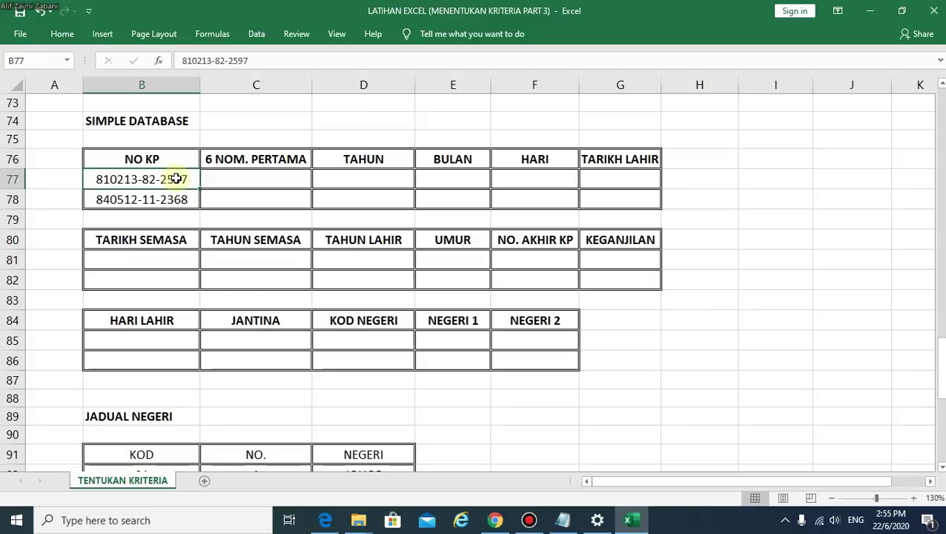
left_click_drag(299, 180, 298, 194)
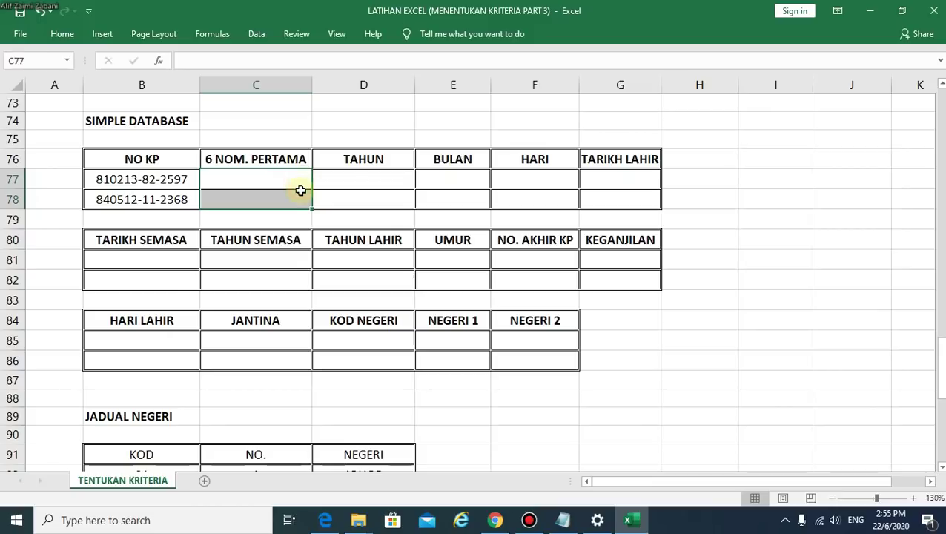
left_click(270, 175)
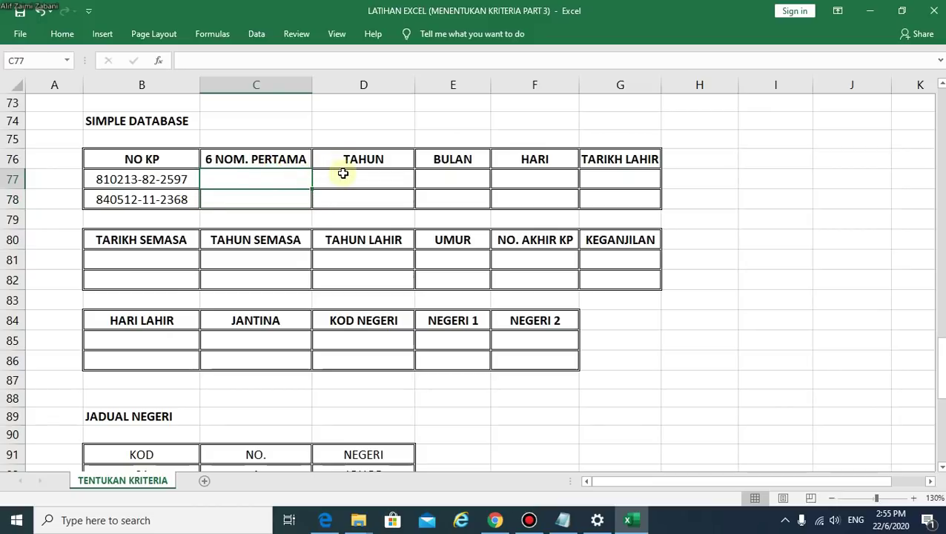
type("=")
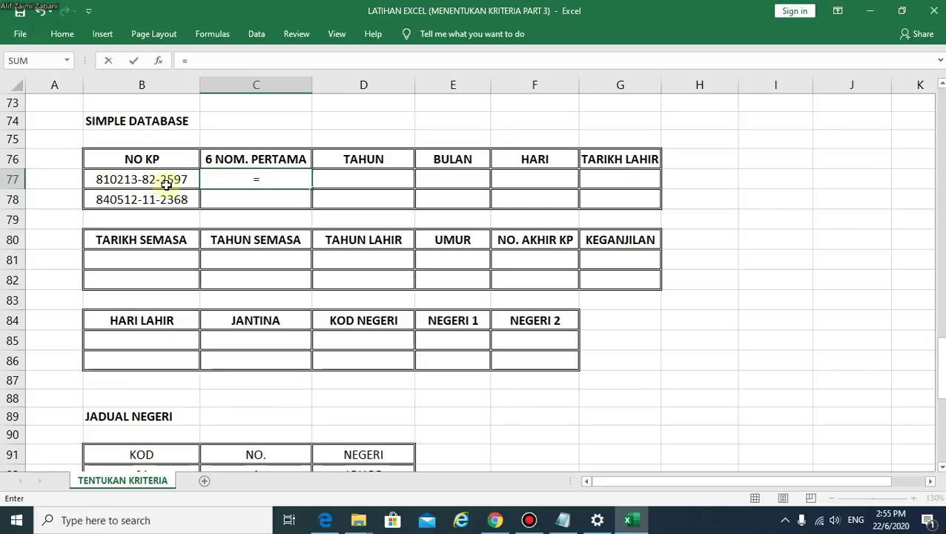
Complete =LEFT(B77,6) in C77 so it shows 810213
type("LEFT")
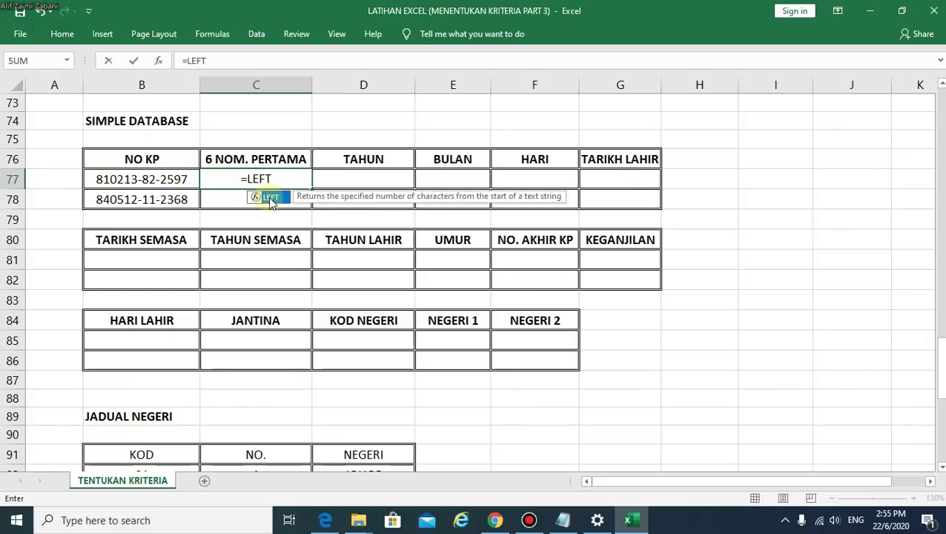
double_click(270, 198)
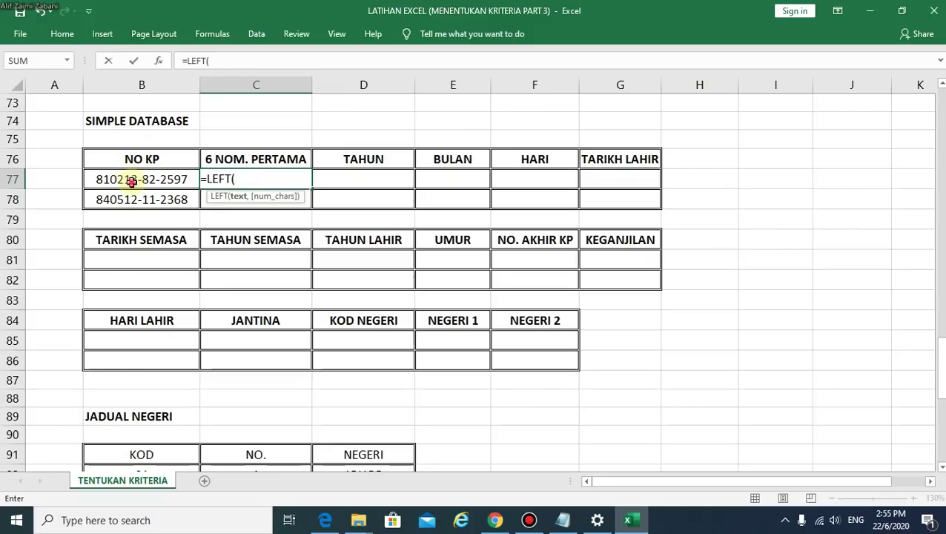
left_click(131, 181)
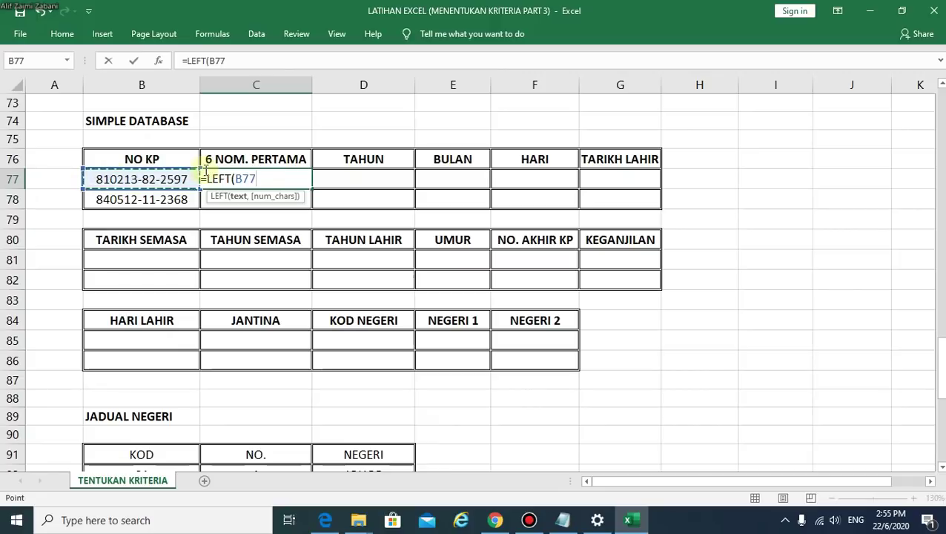
type(",6")
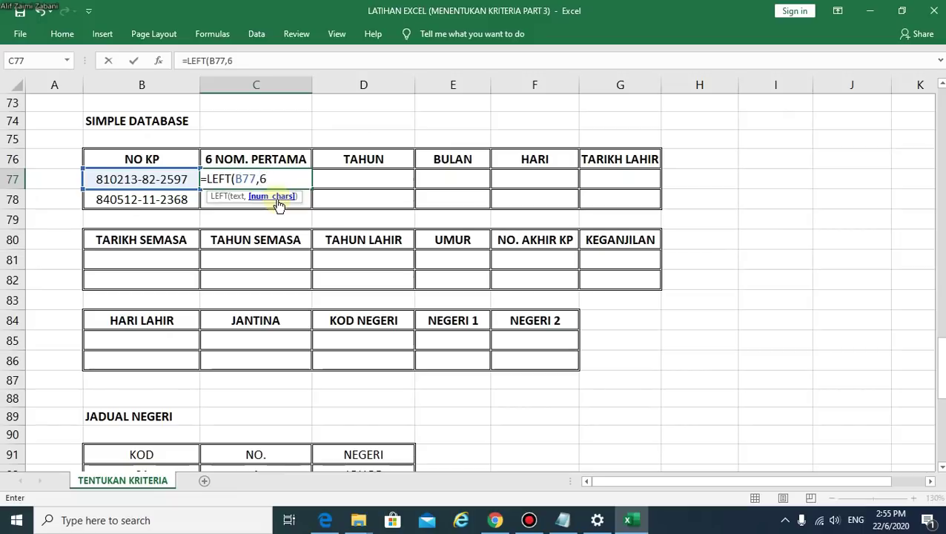
type(")")
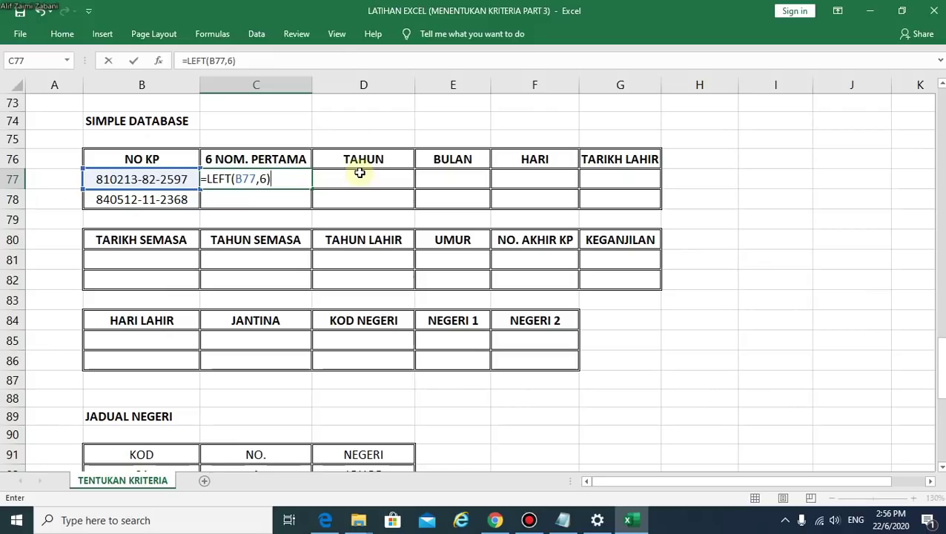
key("Return")
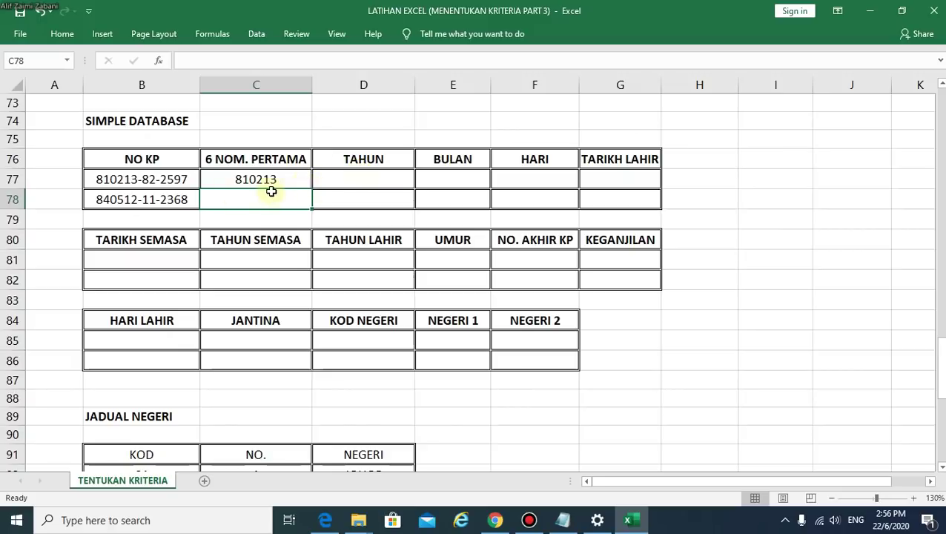
Edit the IC number in B77 to begin with 790114 and confirm C77 updates
double_click(123, 178)
left_click_drag(107, 180, 96, 181)
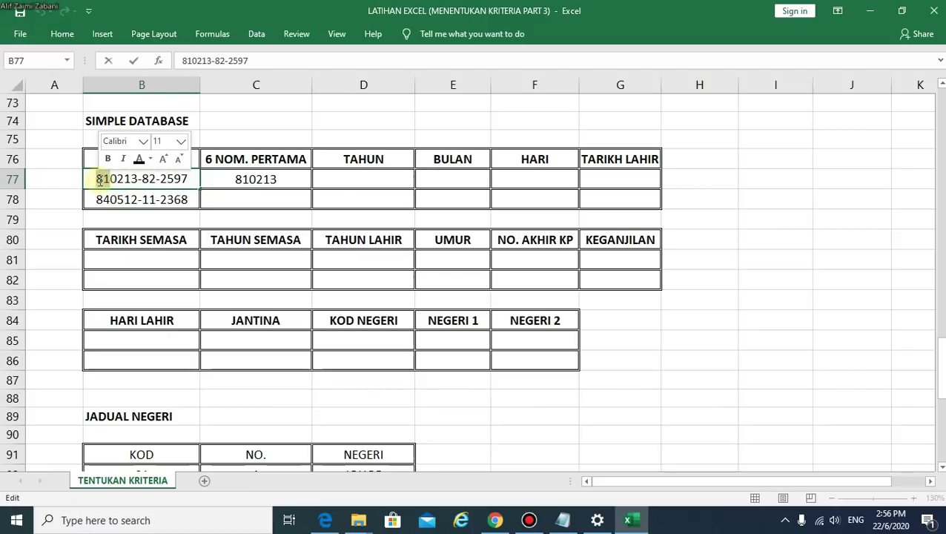
type("79")
left_click_drag(117, 179, 138, 180)
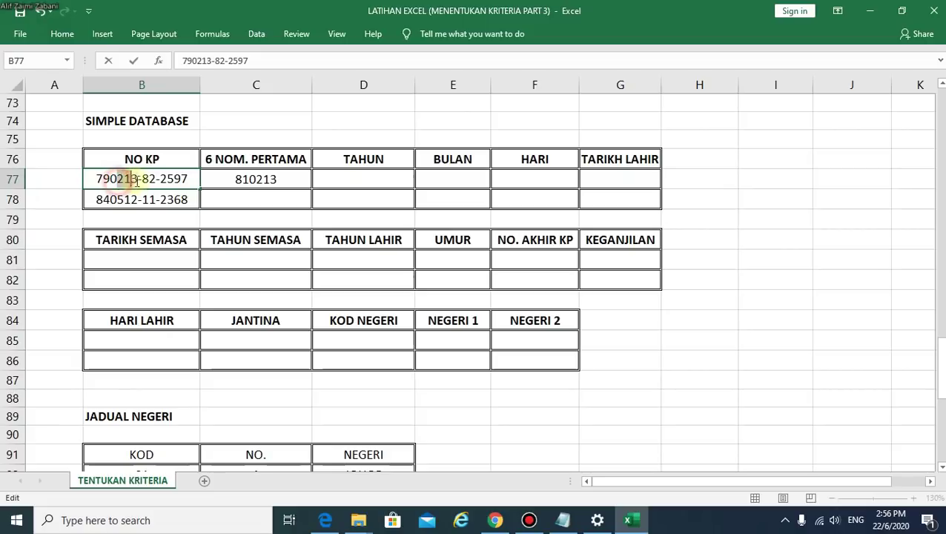
type("01")
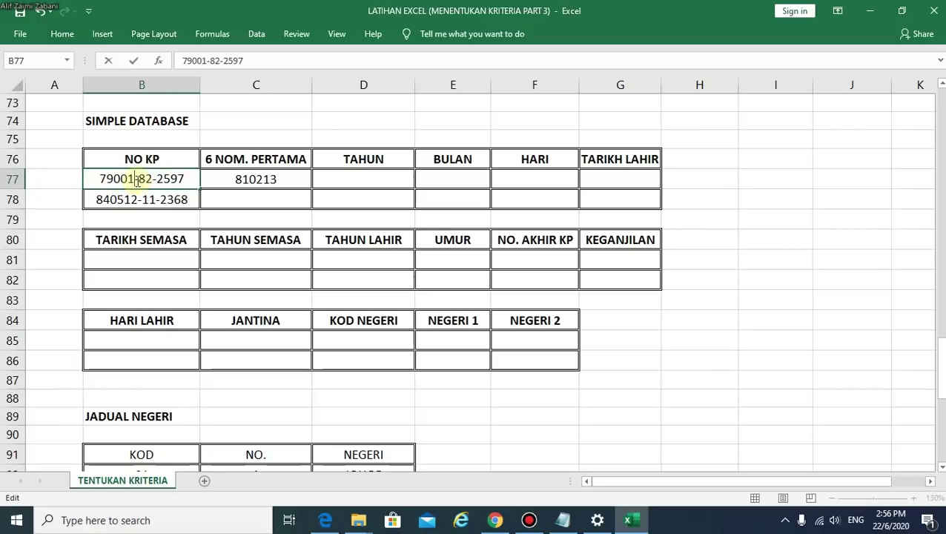
type("1")
key("BackSpace")
key("BackSpace")
key("BackSpace")
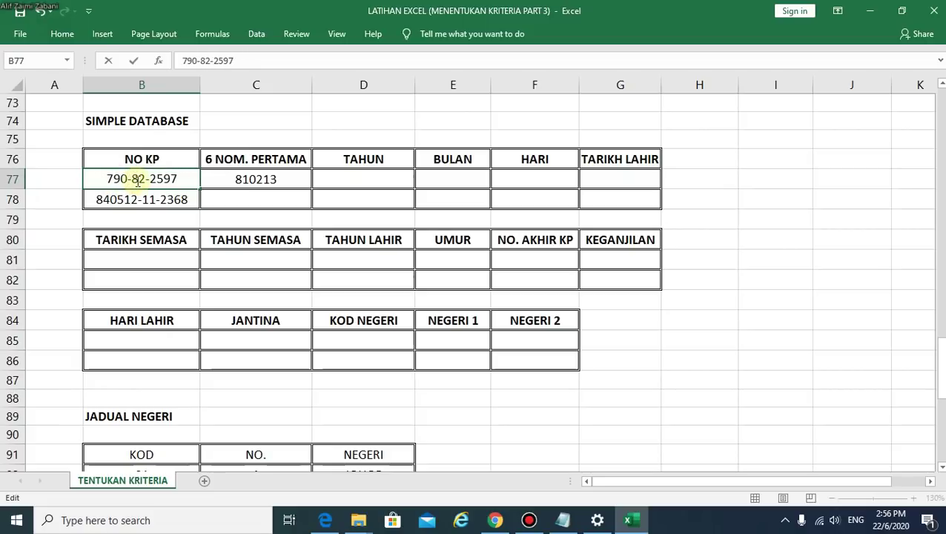
type("114")
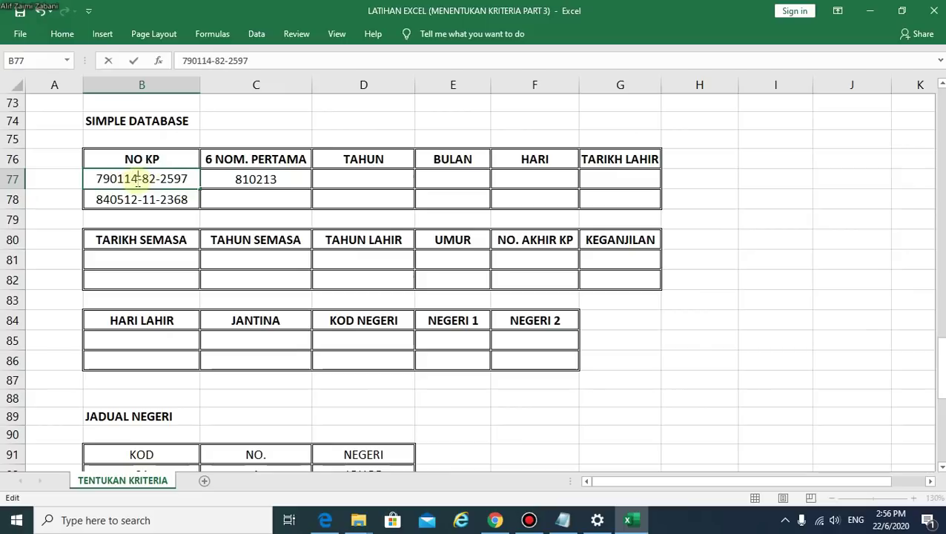
key("Return")
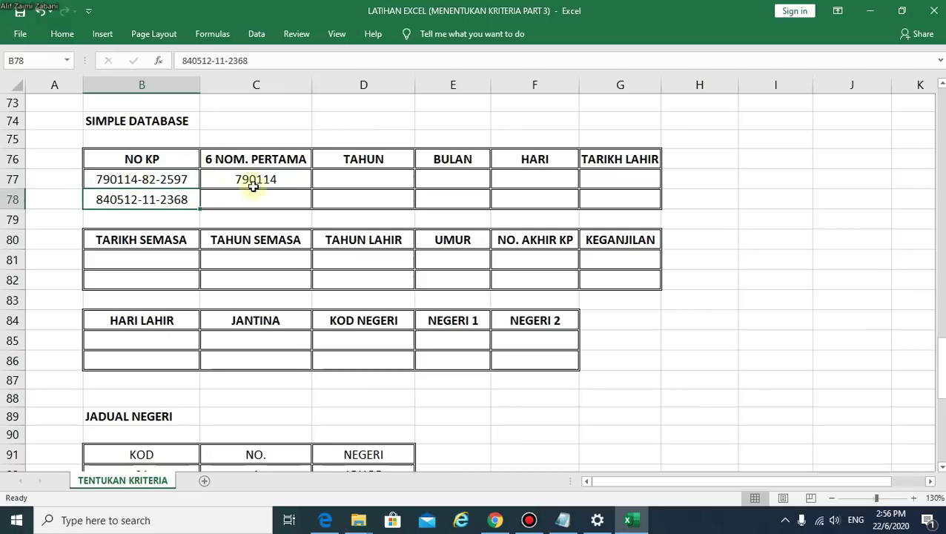
left_click(253, 180)
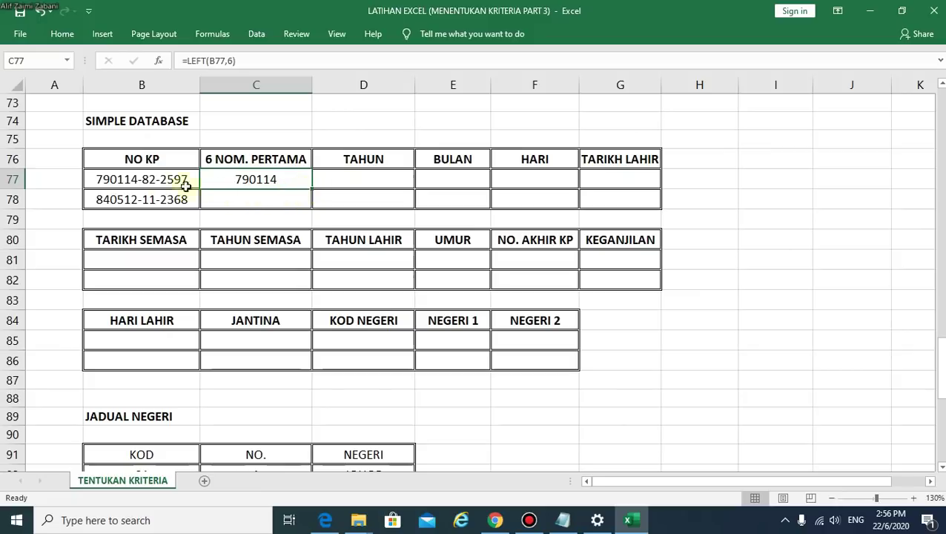
left_click(124, 184)
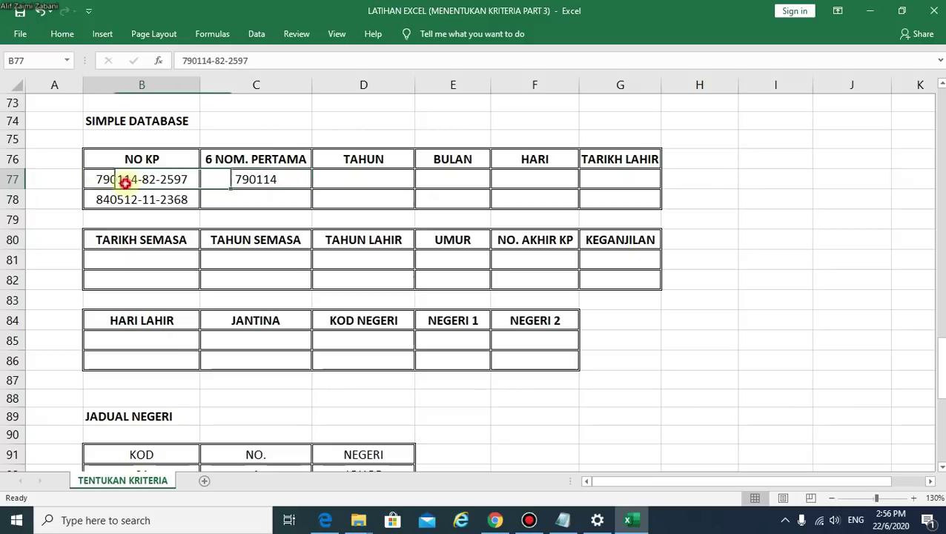
left_click(268, 179)
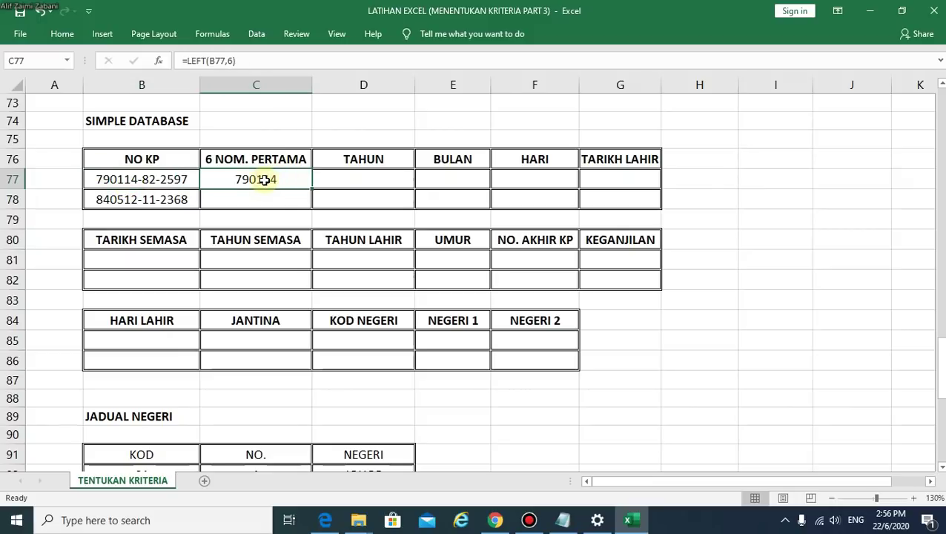
left_click(264, 179)
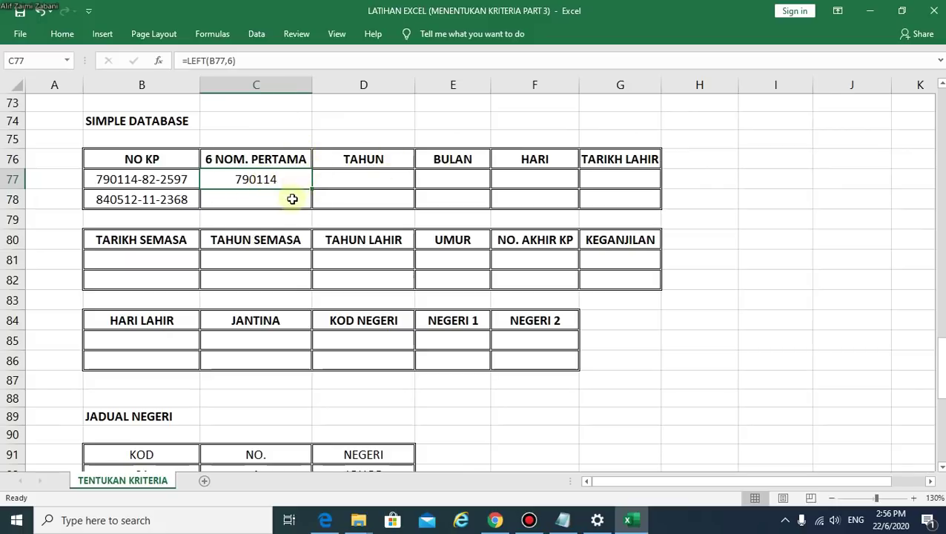
left_click(305, 179)
left_click_drag(313, 188, 308, 204)
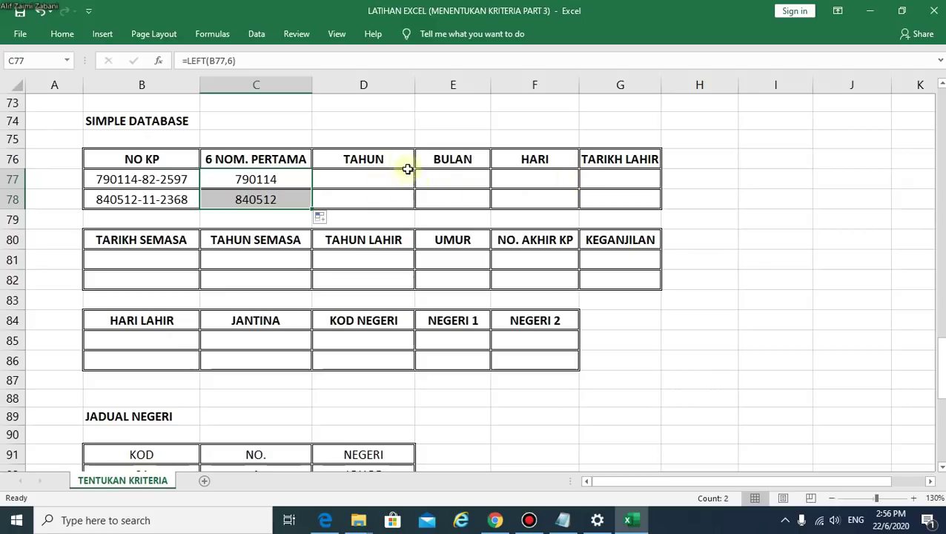
left_click(381, 162)
left_click_drag(381, 162, 538, 195)
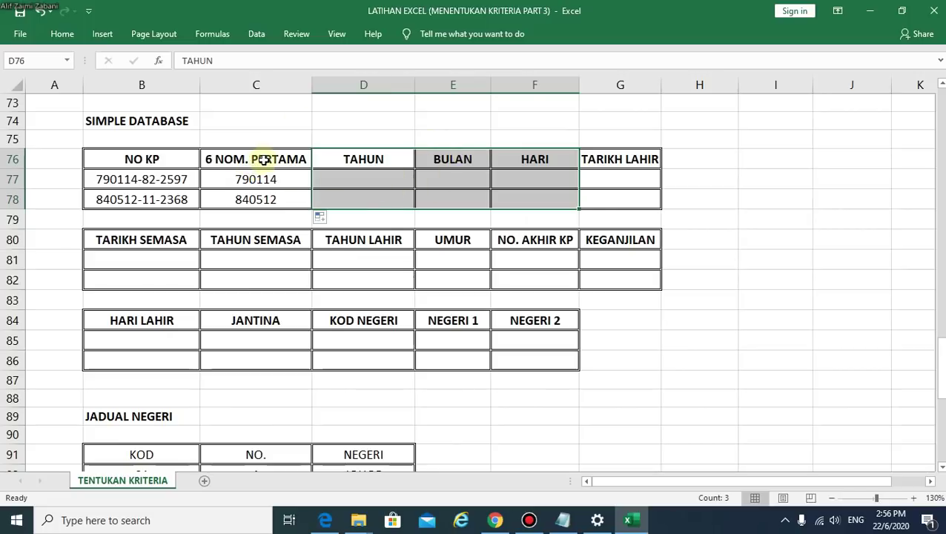
left_click_drag(264, 160, 263, 200)
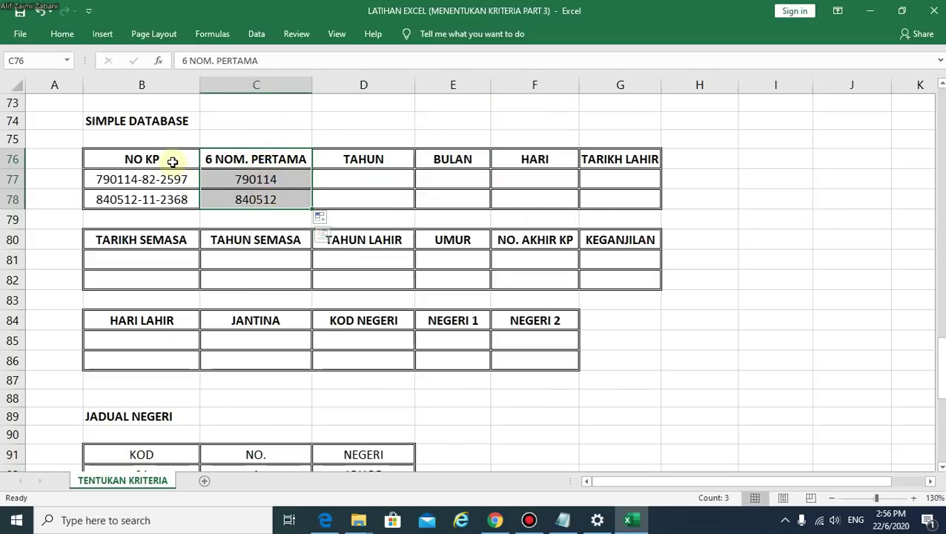
left_click_drag(171, 159, 172, 197)
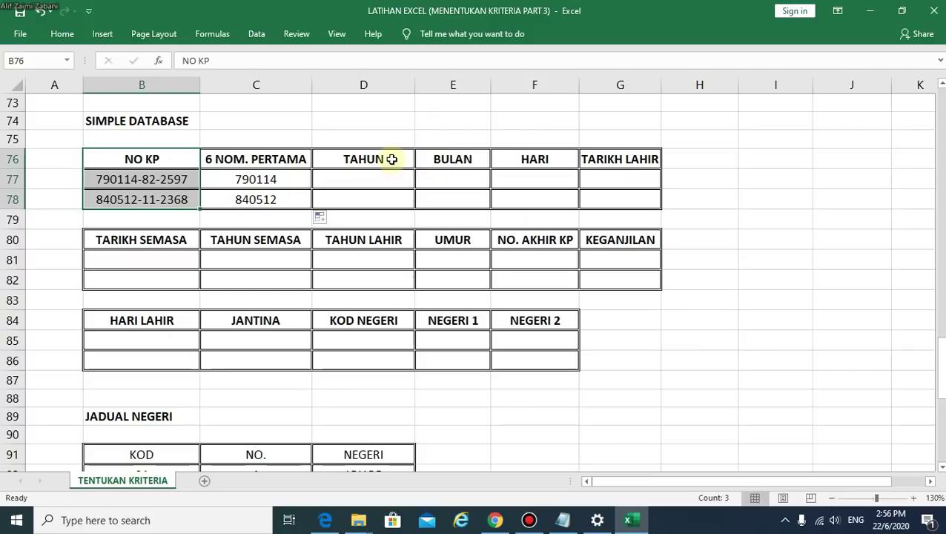
mouse_move(391, 160)
left_mouse_down()
mouse_move(396, 201)
mouse_move(536, 189)
left_mouse_up()
left_click_drag(391, 160, 526, 198)
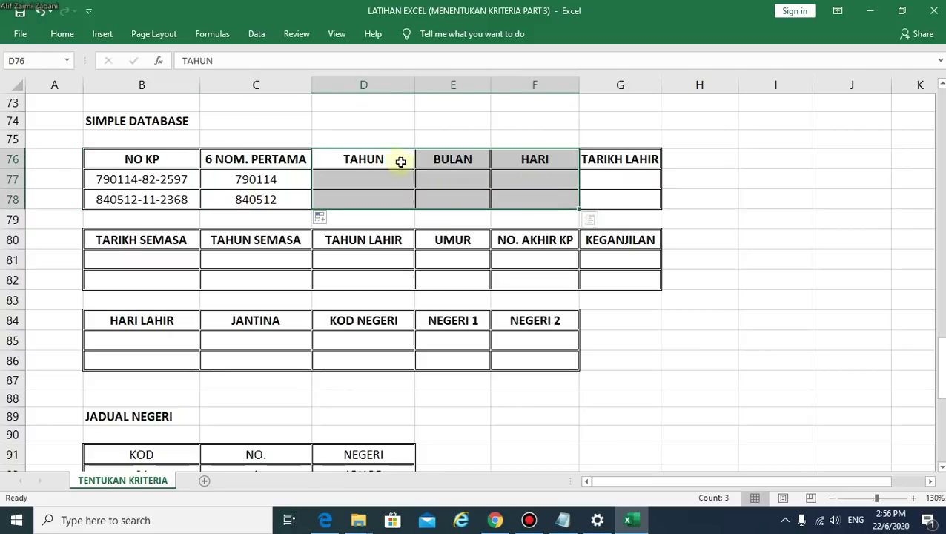
left_click_drag(285, 160, 284, 194)
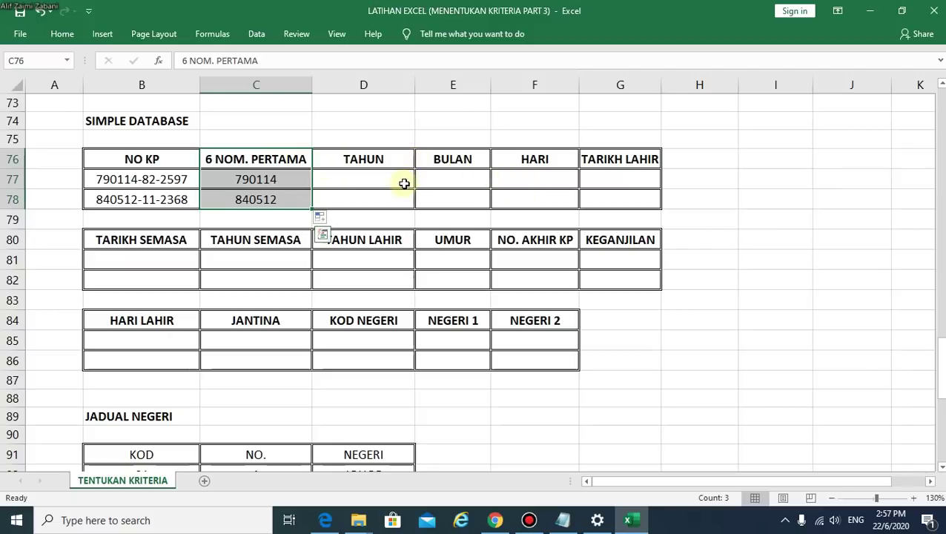
left_click(356, 184)
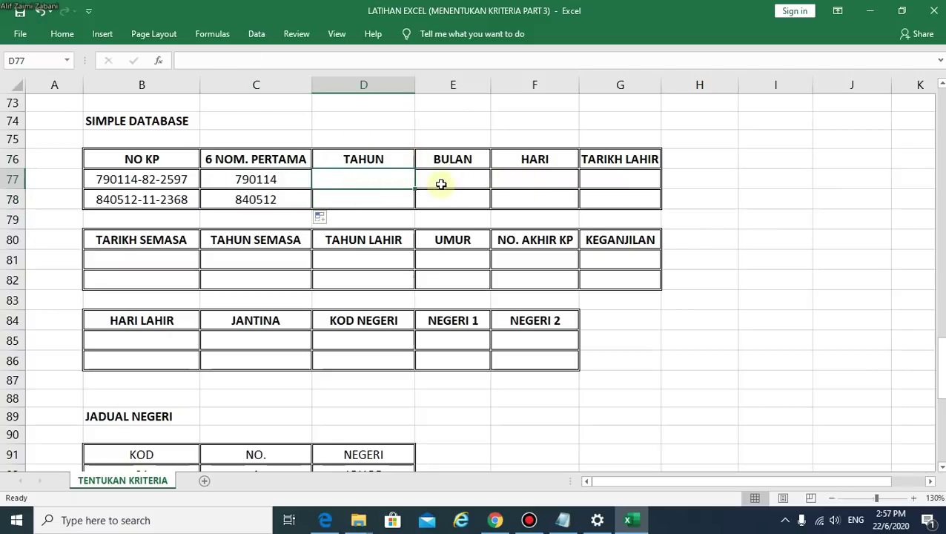
Enter =LEFT(C77,2) in D77 to get year 79, then begin a formula in E77
type("=")
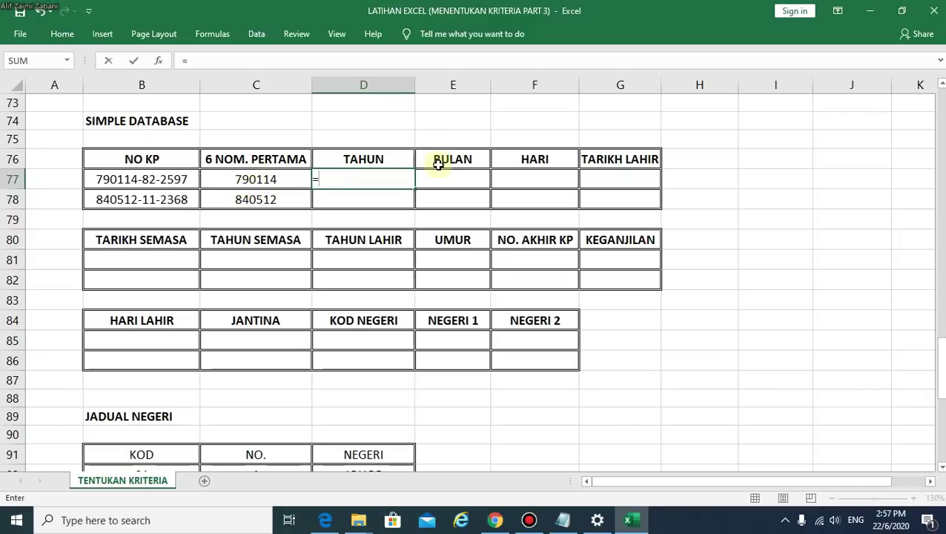
type("LE")
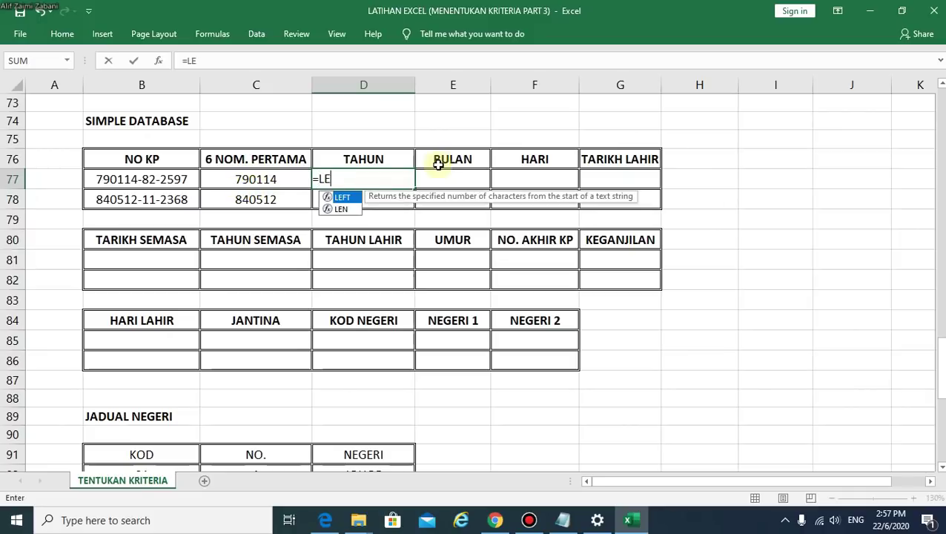
type("F")
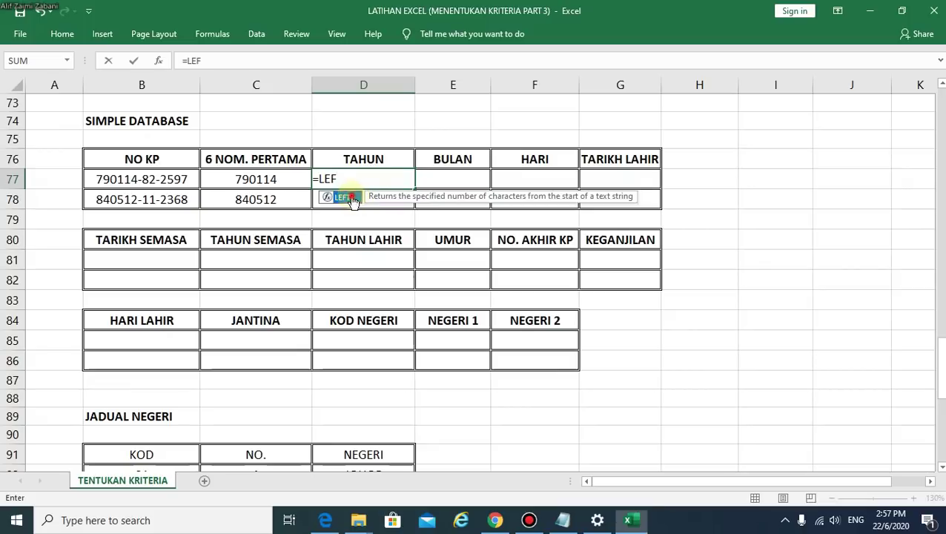
double_click(341, 197)
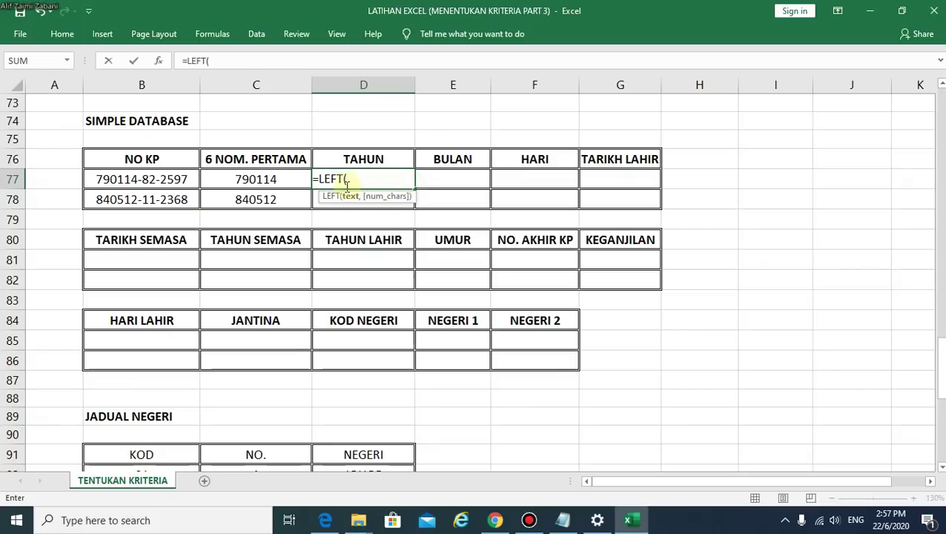
left_click(263, 179)
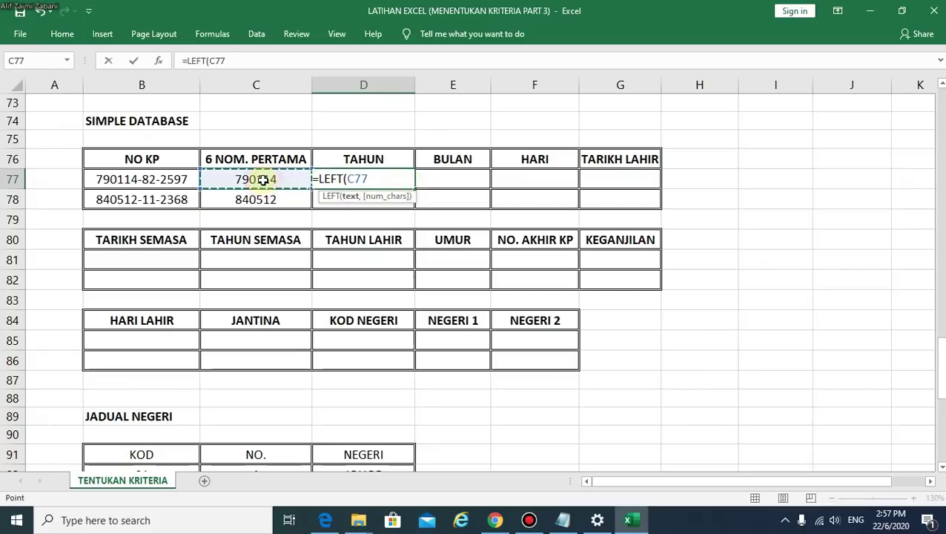
type(",")
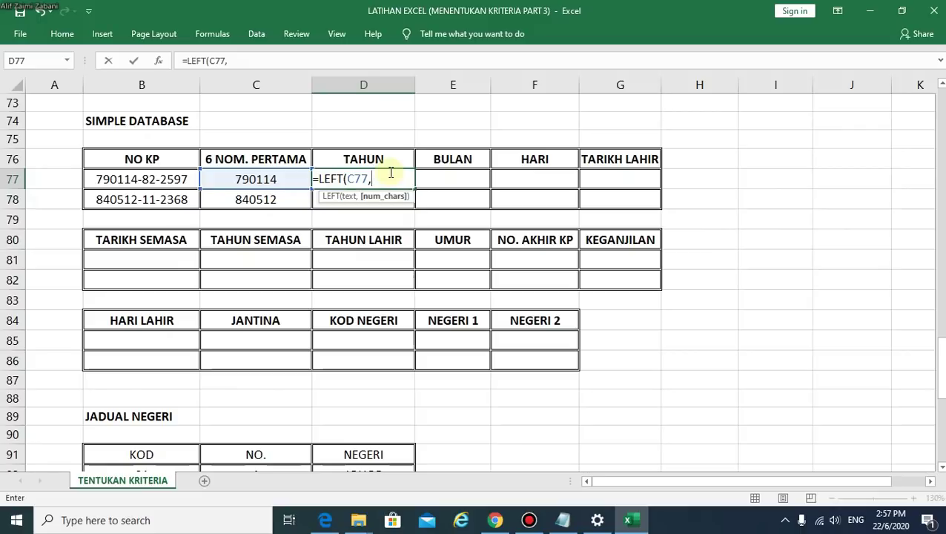
type("2)")
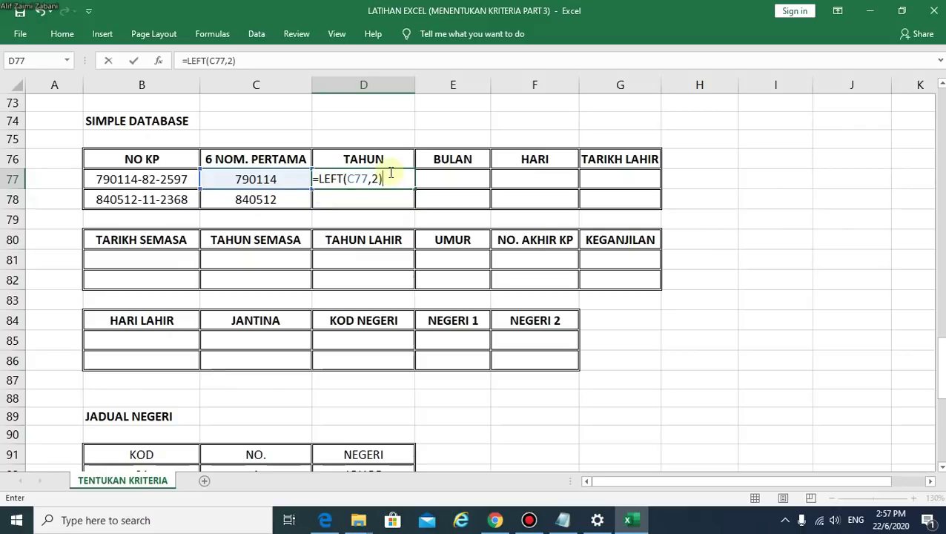
key("Return")
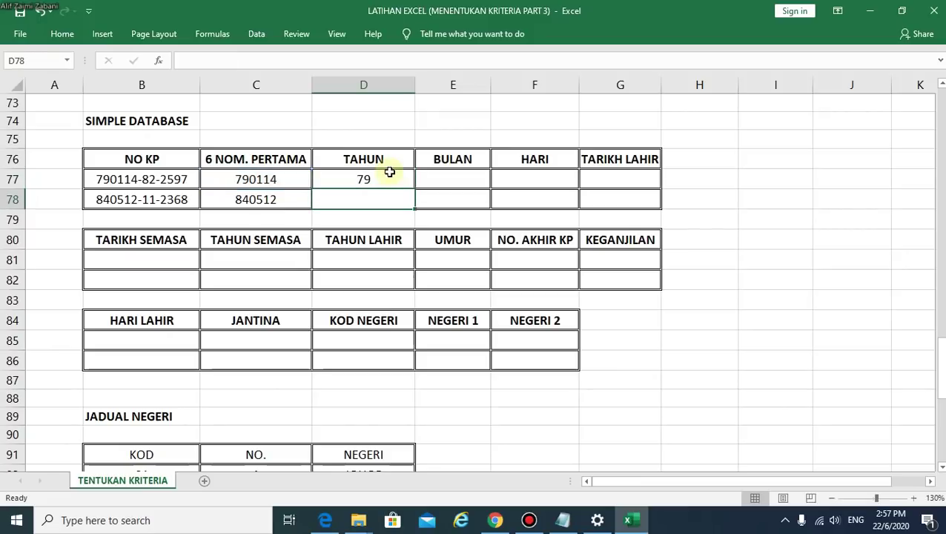
left_click(451, 176)
type("=")
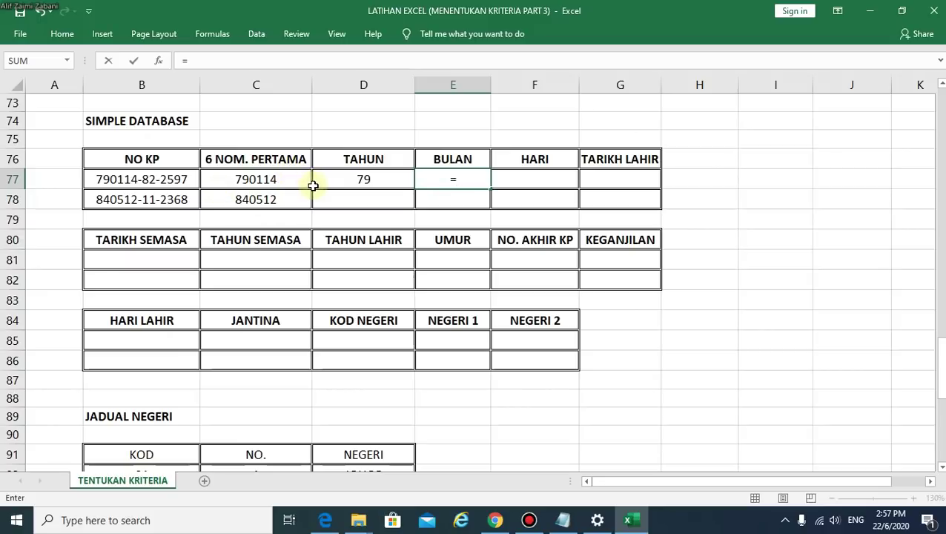
Complete =MID(C77,3,2) in E77 so it shows month 01
type("M")
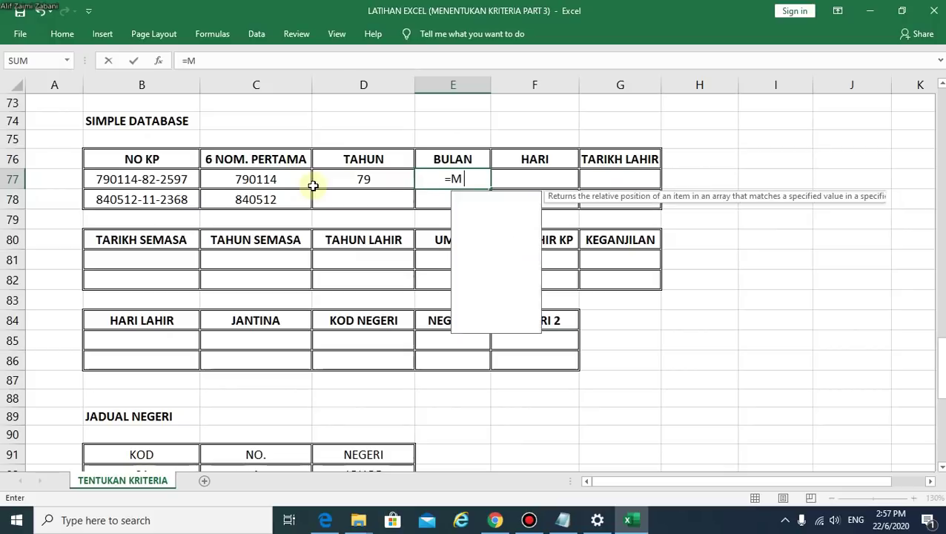
type("ID")
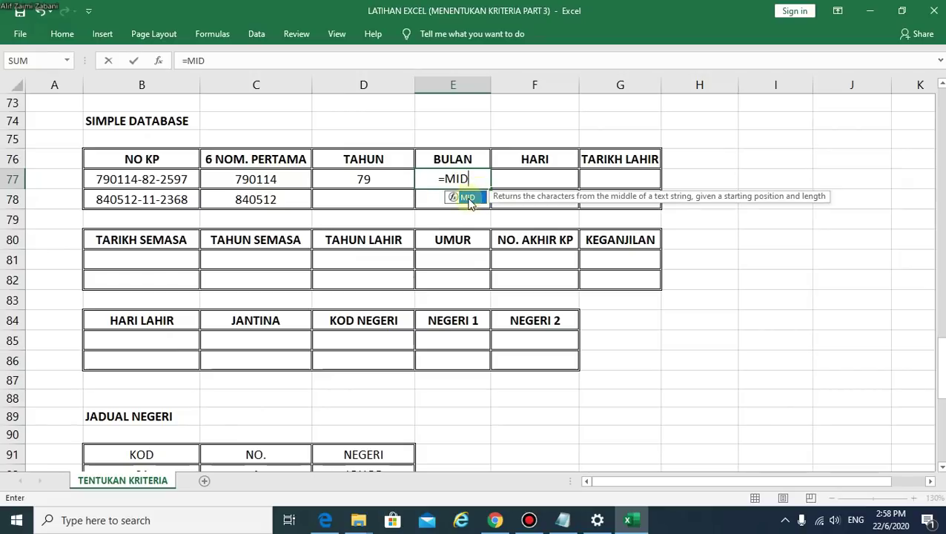
double_click(469, 198)
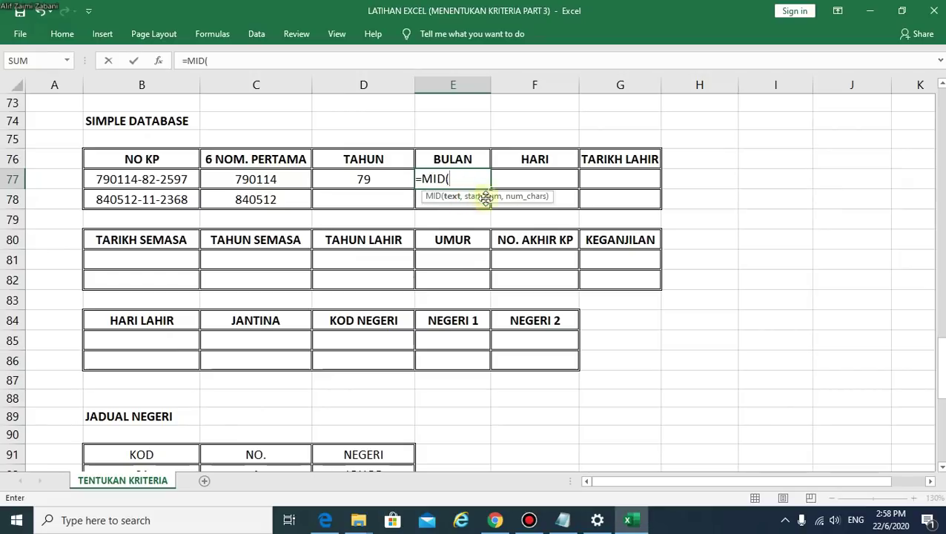
left_click(273, 180)
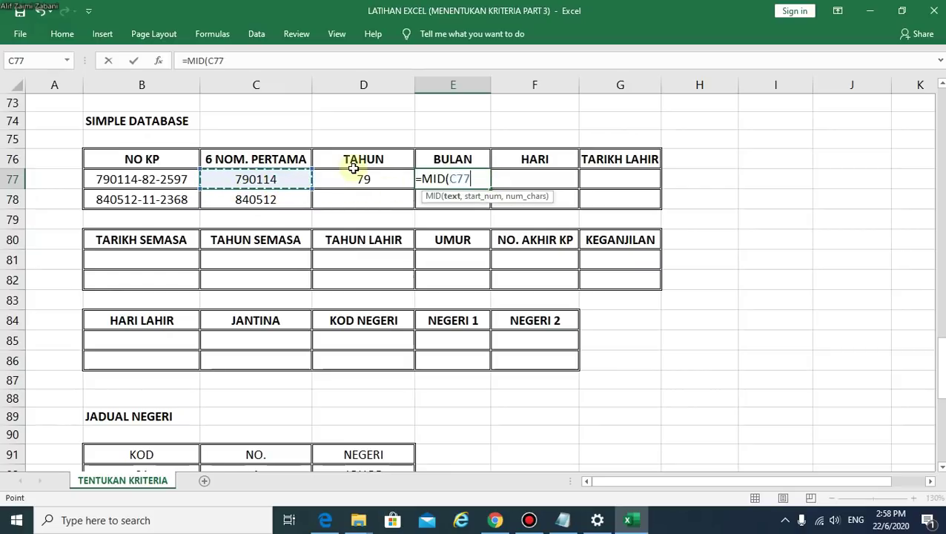
type(",")
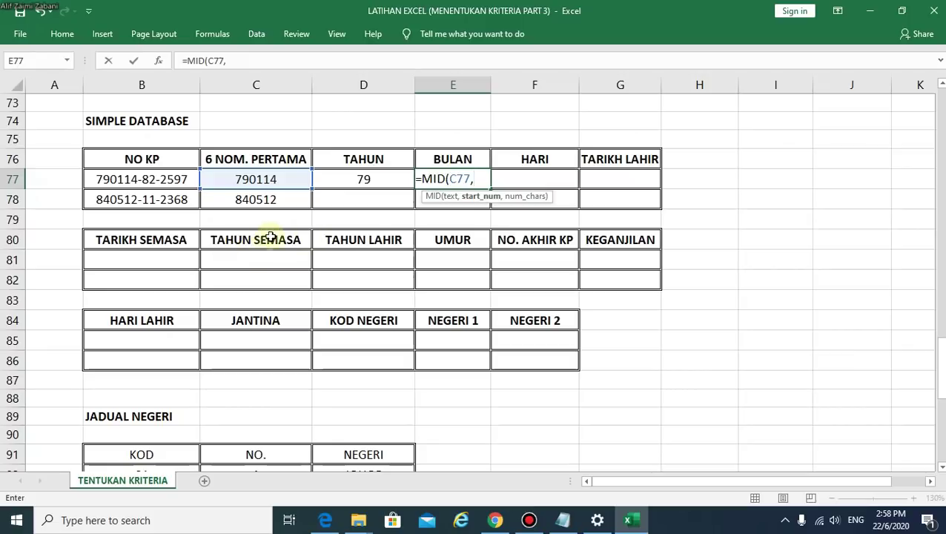
left_click_drag(255, 192, 256, 189)
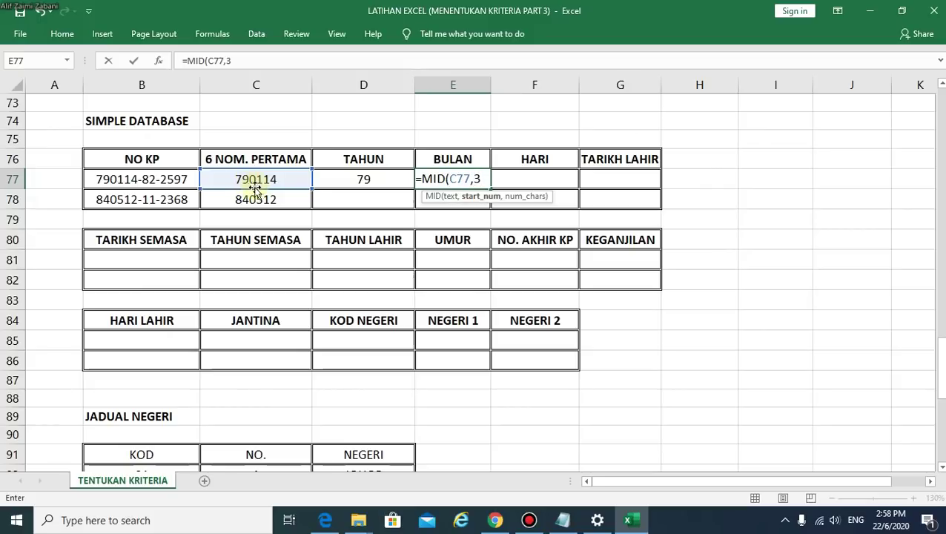
type(",")
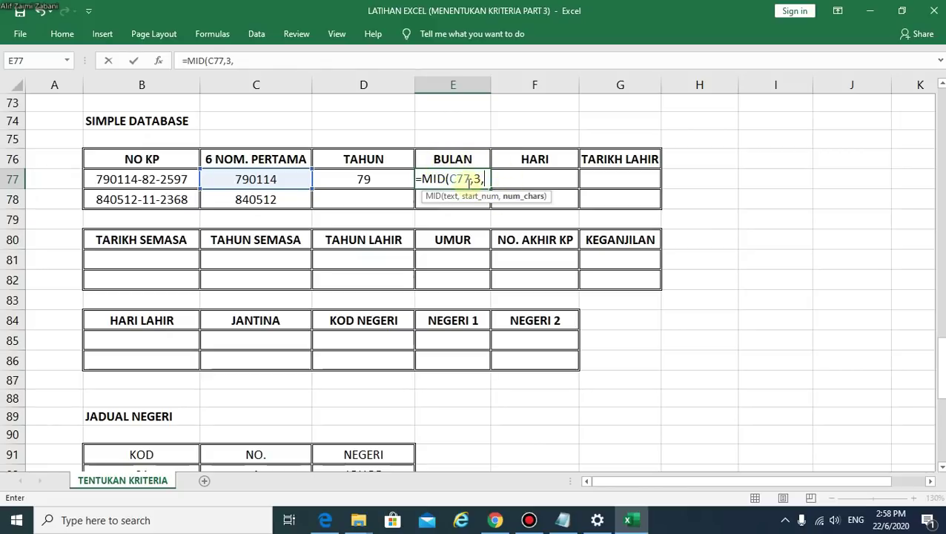
type("2")
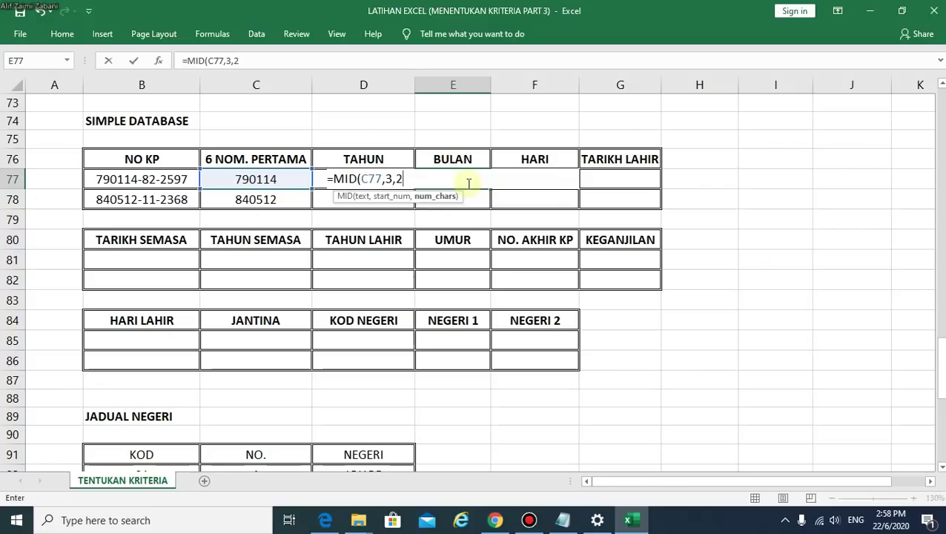
type(")")
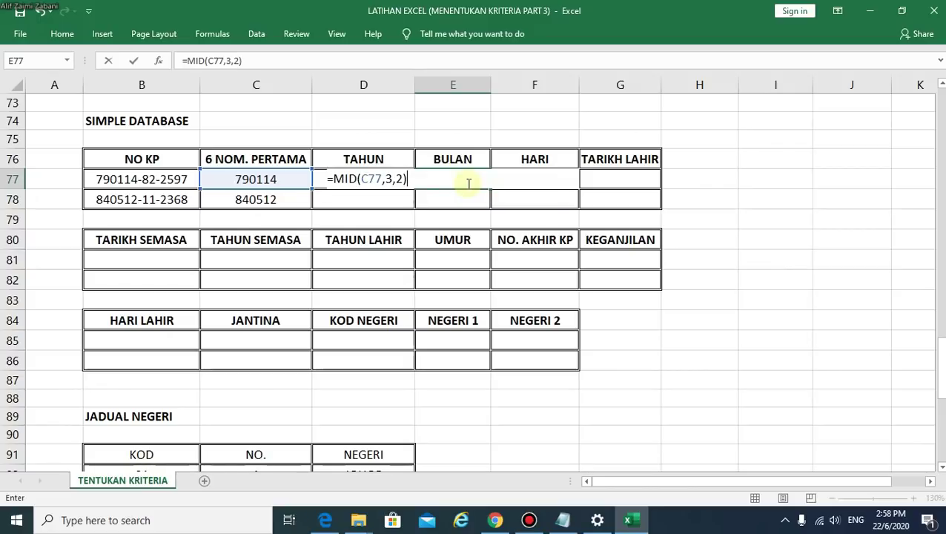
key("Return")
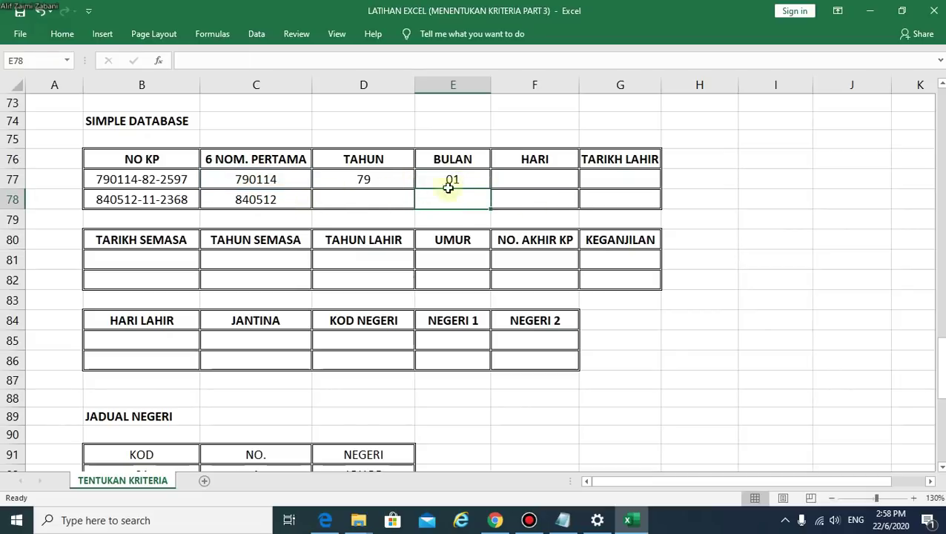
Label the cells above TAHUN and BULAN as LEFT and MID
left_click(401, 140)
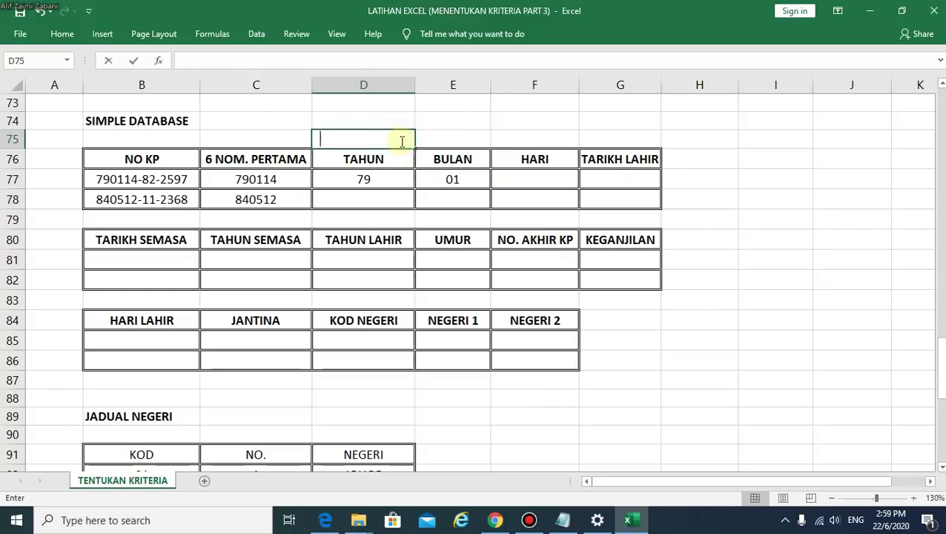
type("LEFT")
key("Tab")
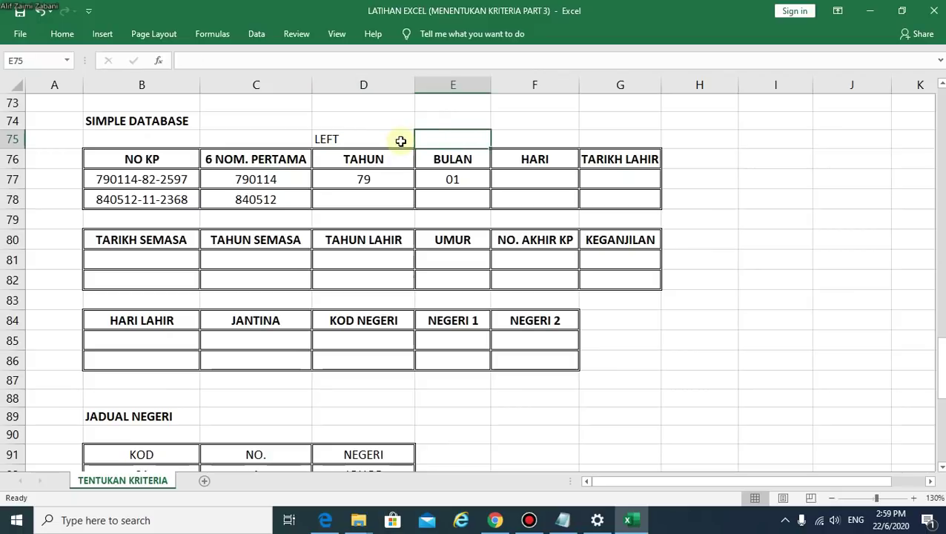
type("MID")
key("Tab")
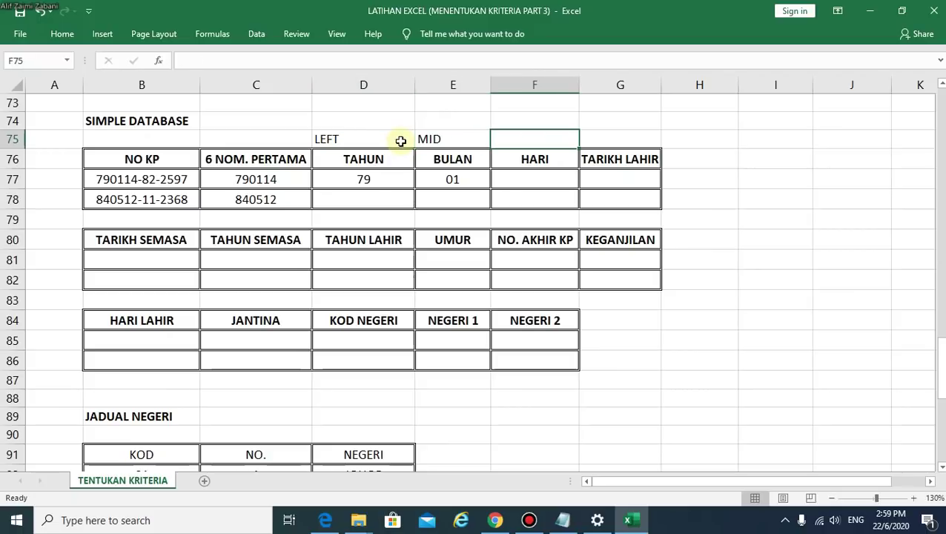
Enter =RIGHT(C77,2) in F77 to show day 14
left_click(554, 183)
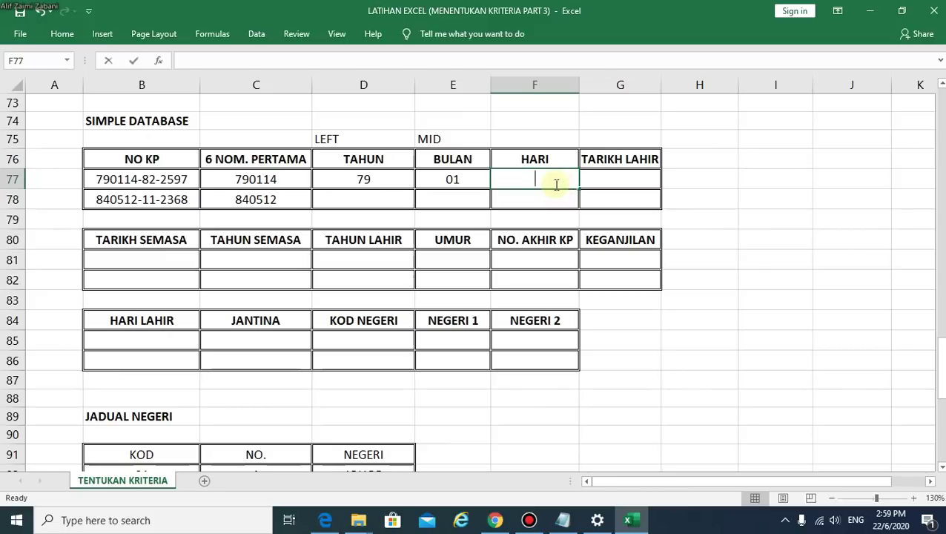
type("=RIGHT")
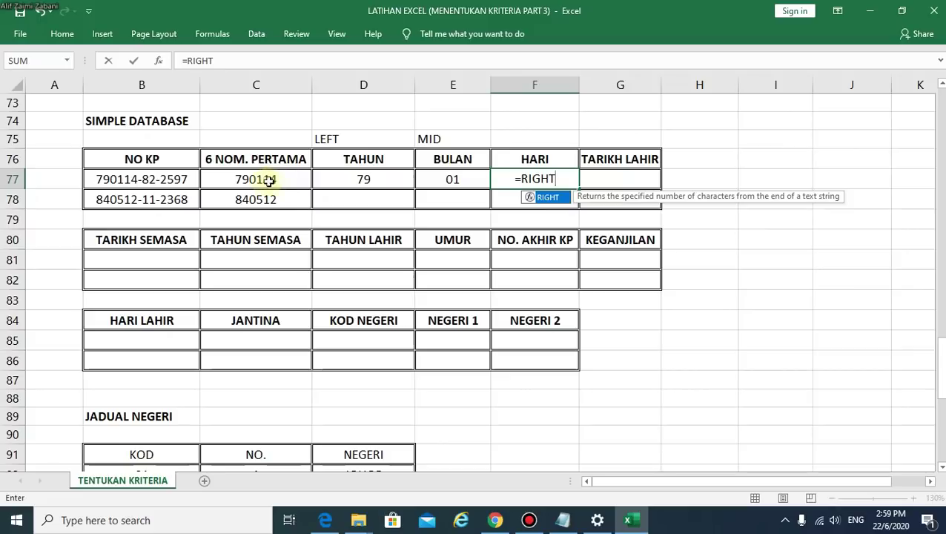
double_click(547, 198)
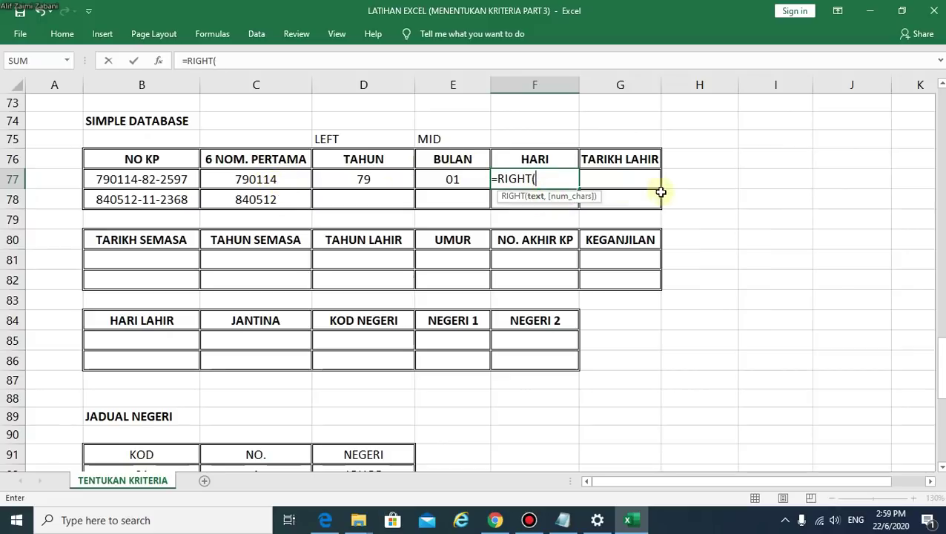
left_click(281, 181)
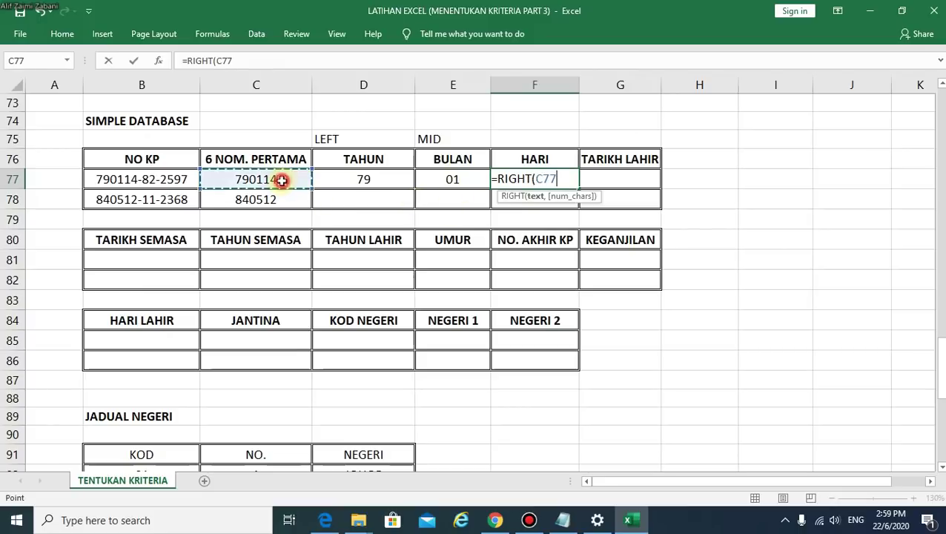
type(",2")
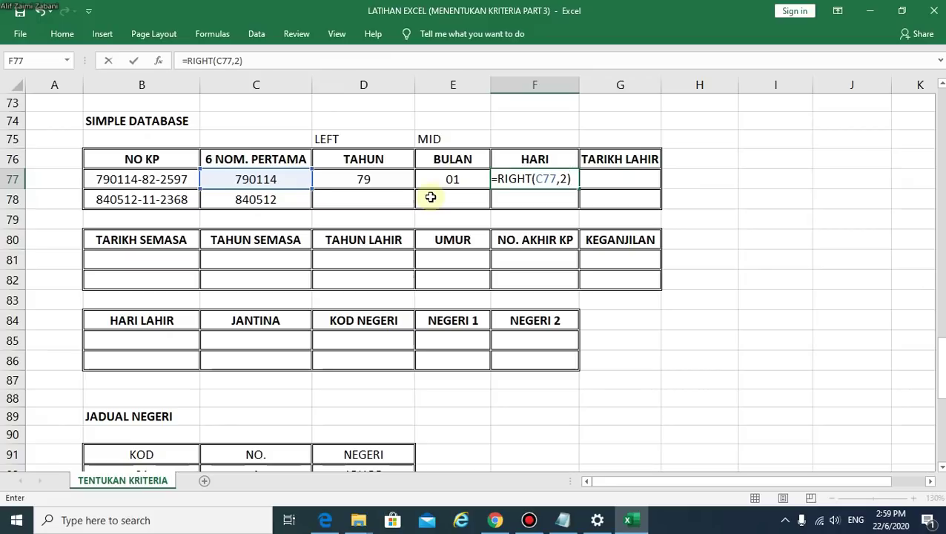
key("Return")
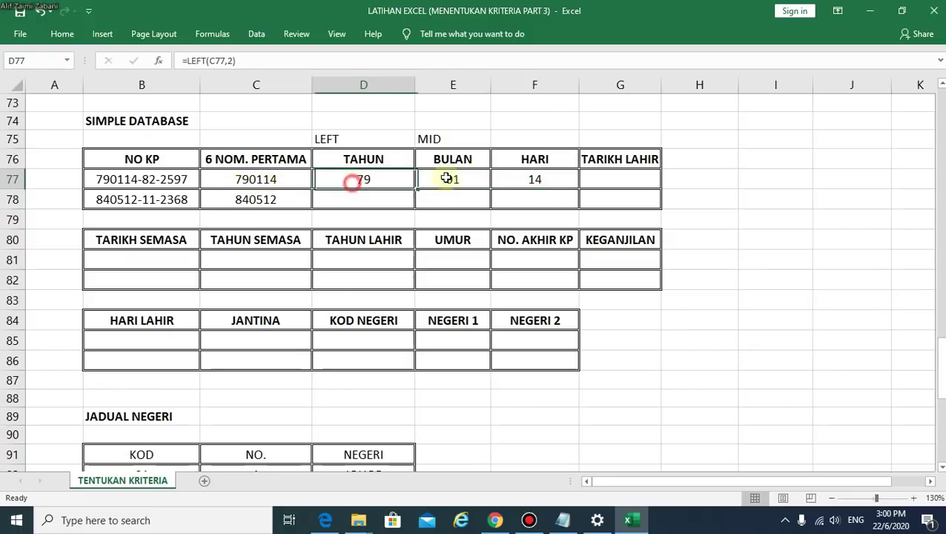
Fill the year, month and day formulas down to row 78, giving 84, 05 and 12
left_click_drag(363, 180, 534, 179)
mouse_move(363, 179)
left_mouse_down()
mouse_move(534, 179)
mouse_move(581, 206)
left_mouse_up()
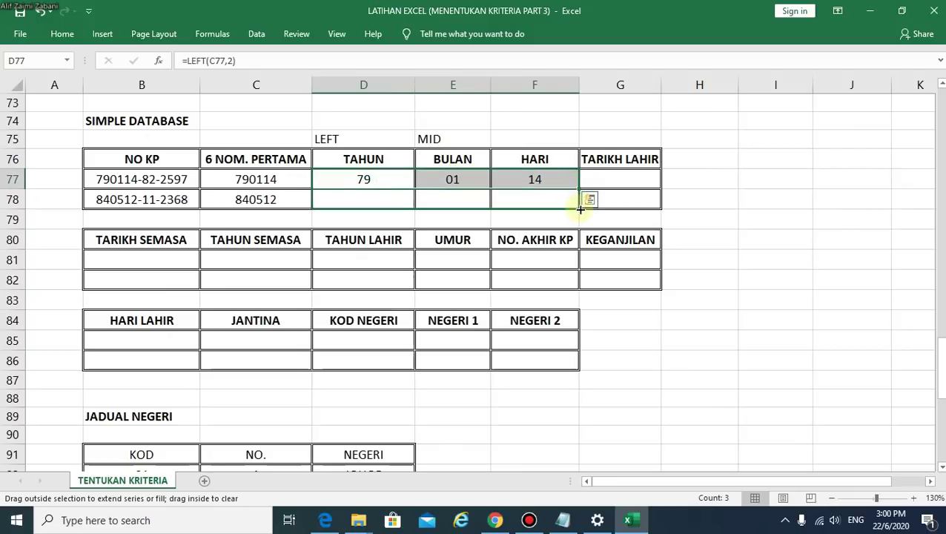
left_click_drag(255, 200, 546, 195)
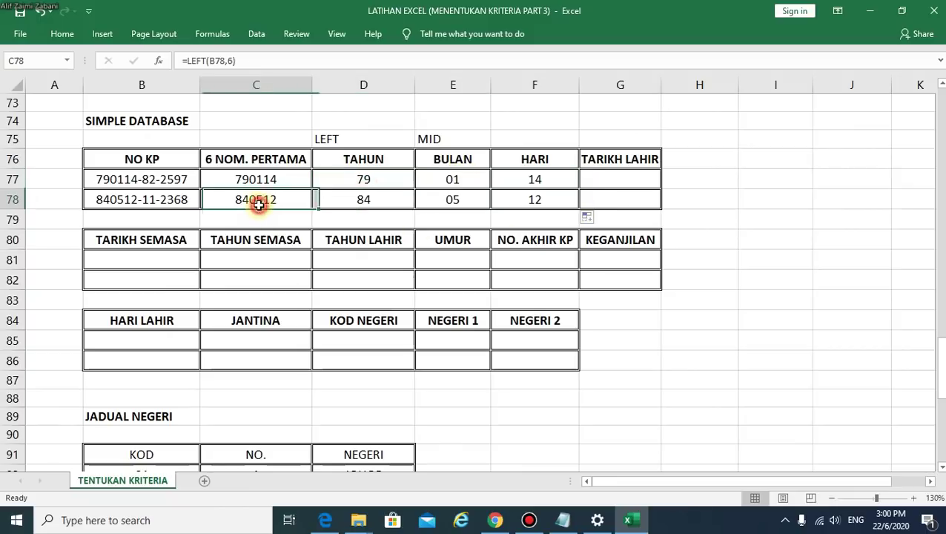
left_click_drag(358, 201, 534, 198)
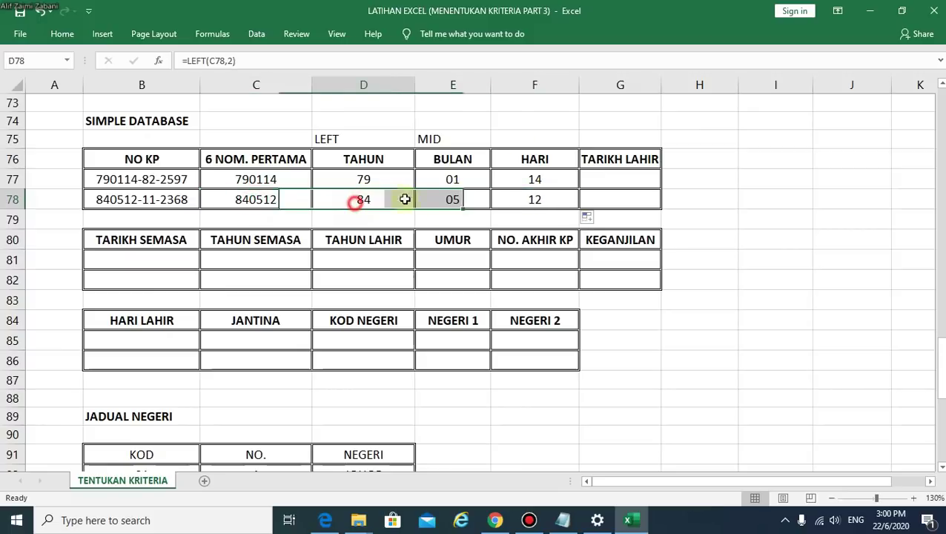
Label the cell above HARI as RIGHT
left_click(545, 137)
type("RIG")
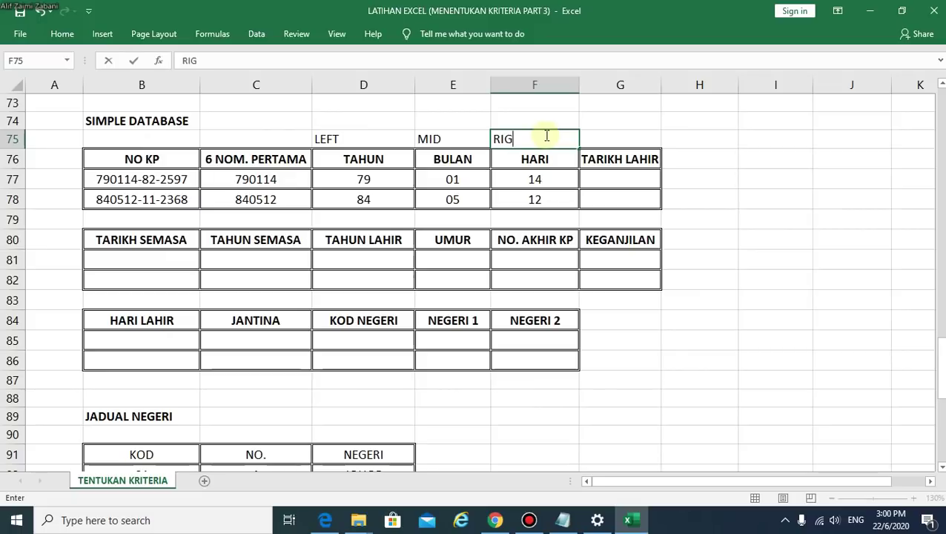
type("HT")
left_click(622, 138)
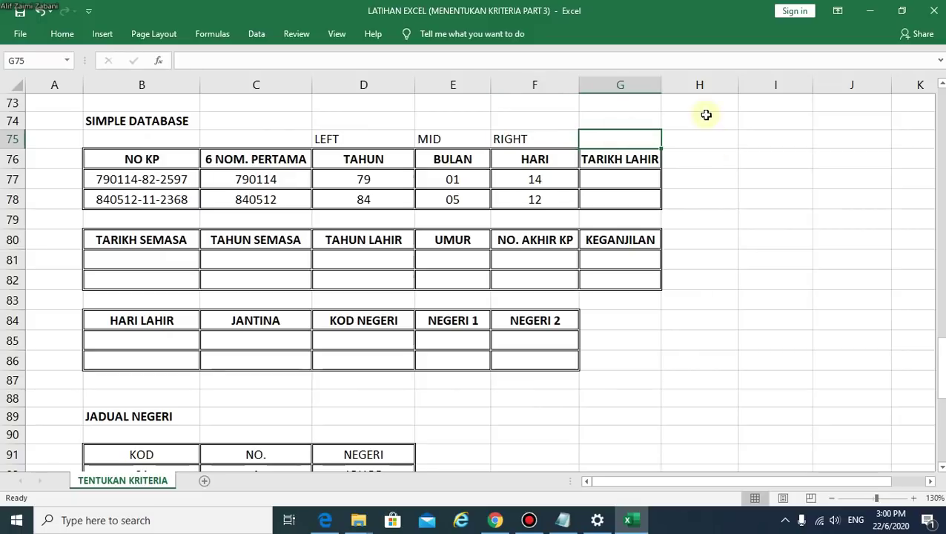
left_click(647, 180)
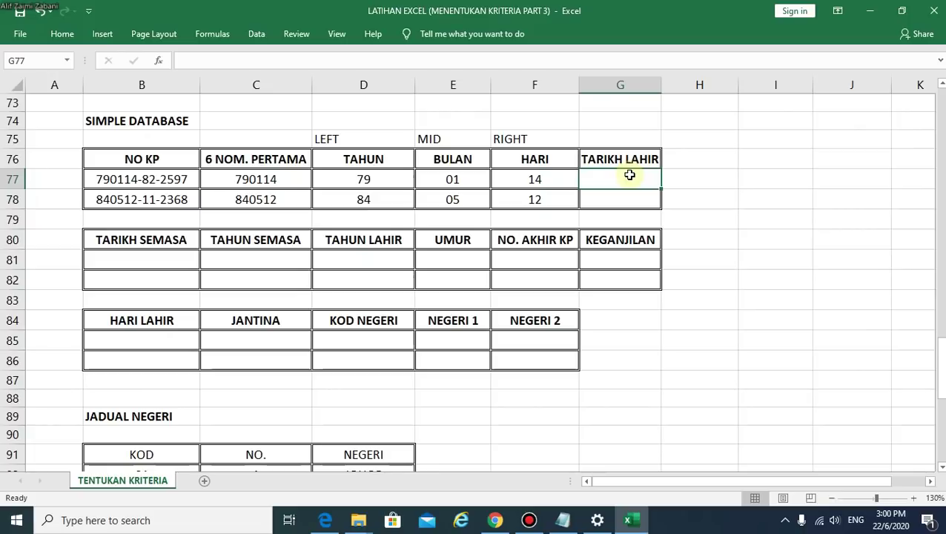
Enter =DATE(D77,E77,F77) in G77 to show birth date 14/1/1979
type("=")
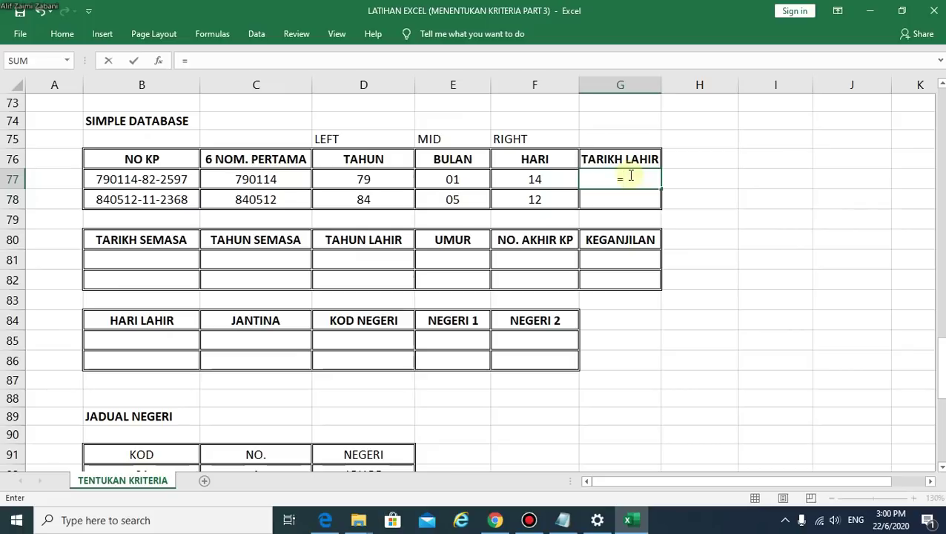
type("D")
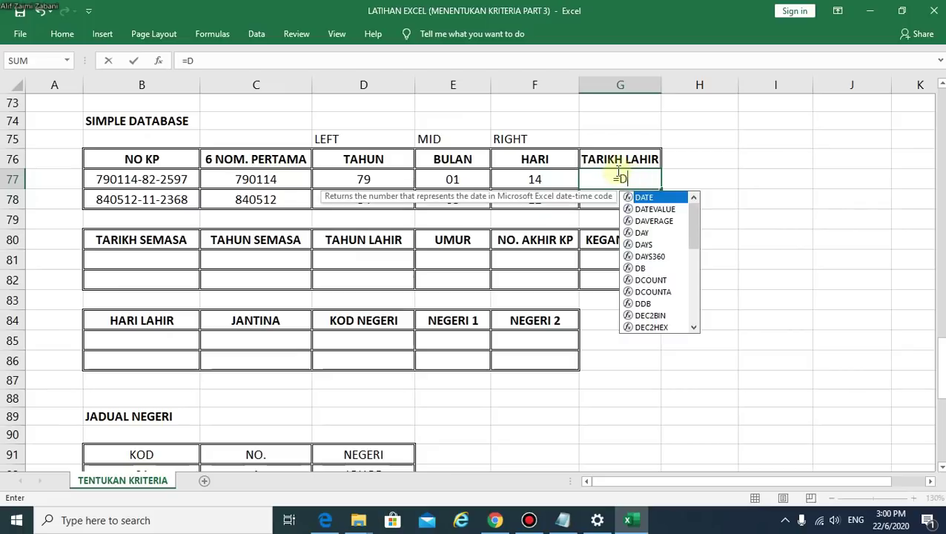
type("ATE")
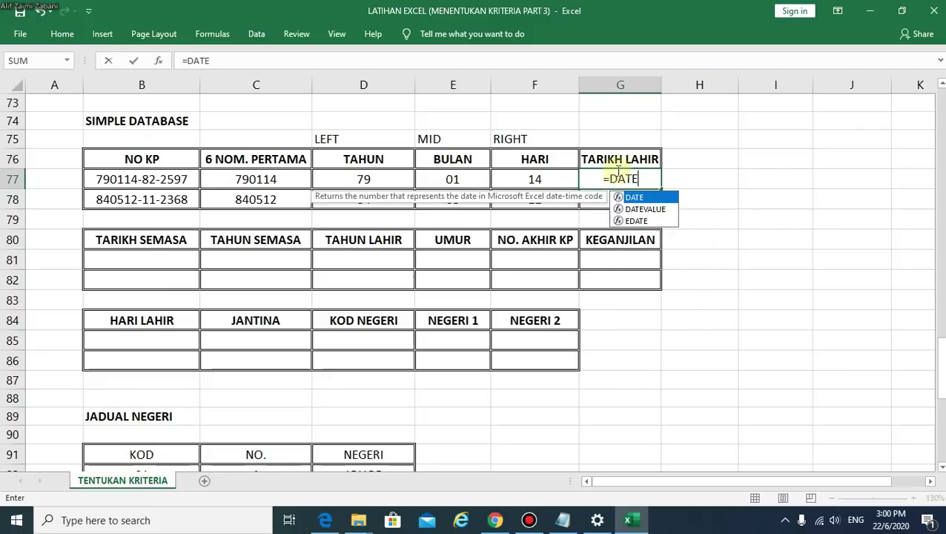
double_click(657, 197)
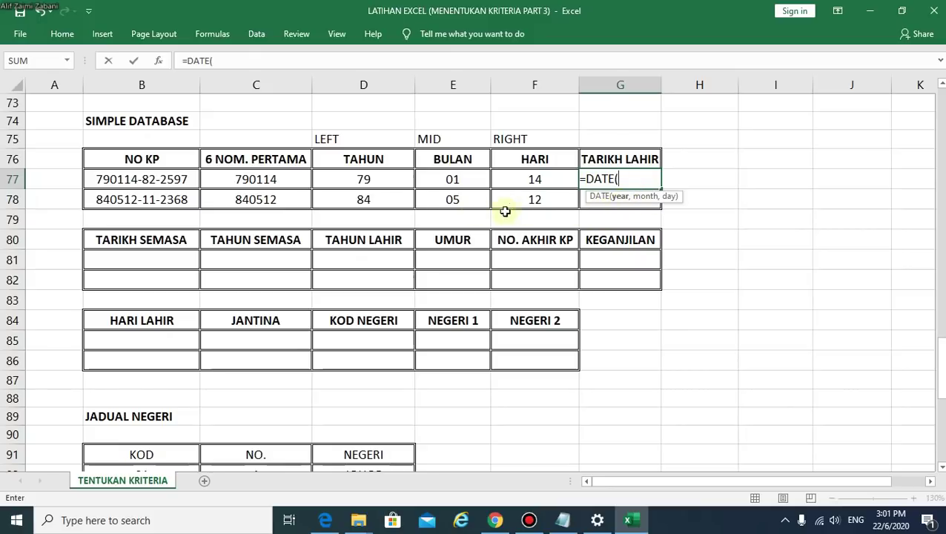
left_click(351, 182)
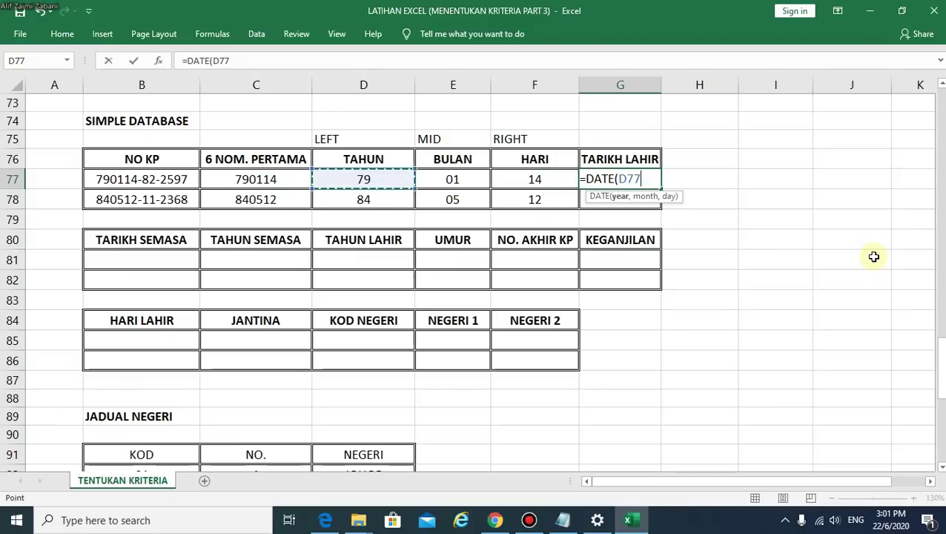
type(",")
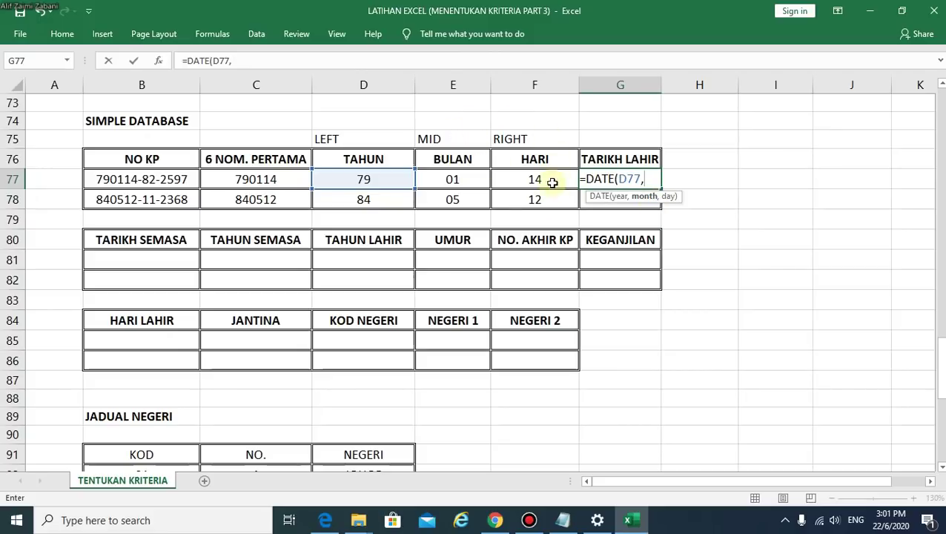
left_click(450, 182)
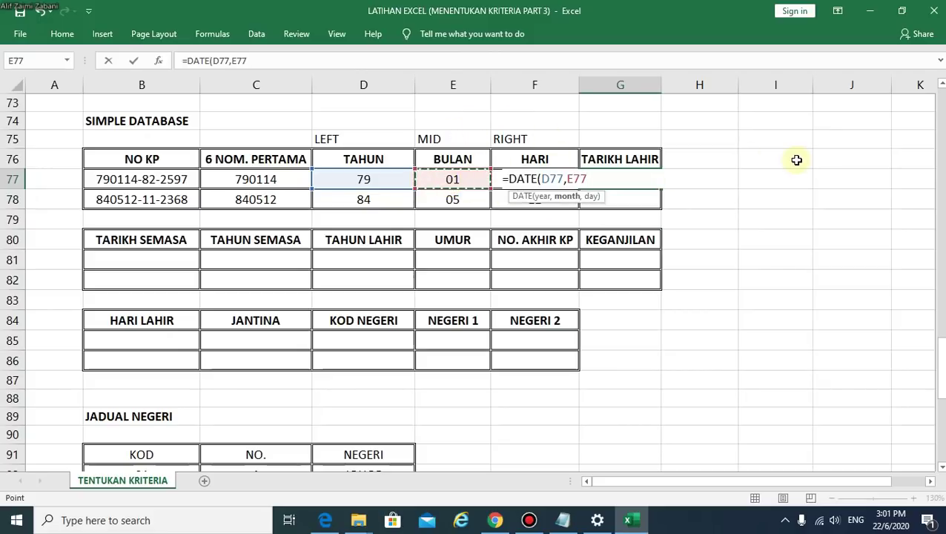
type(",")
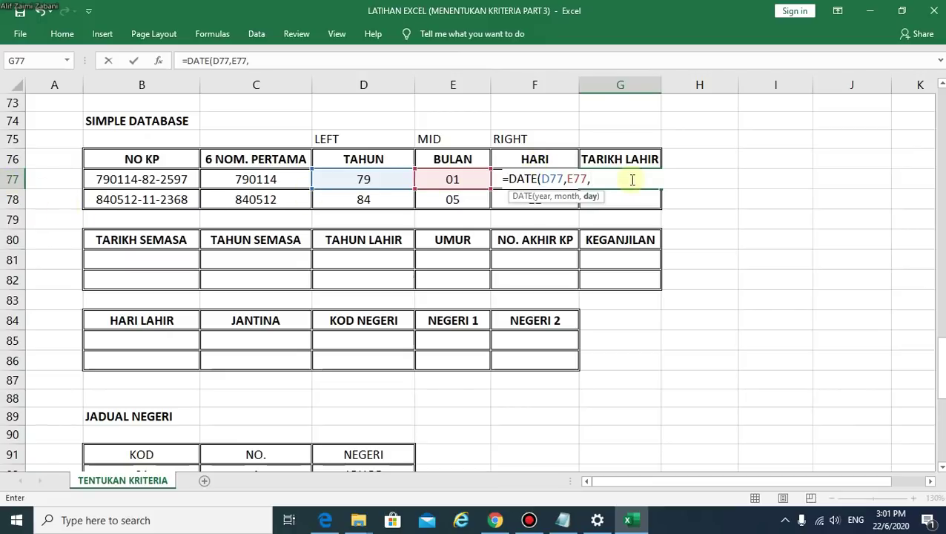
type("f")
key("BackSpace")
type("F77")
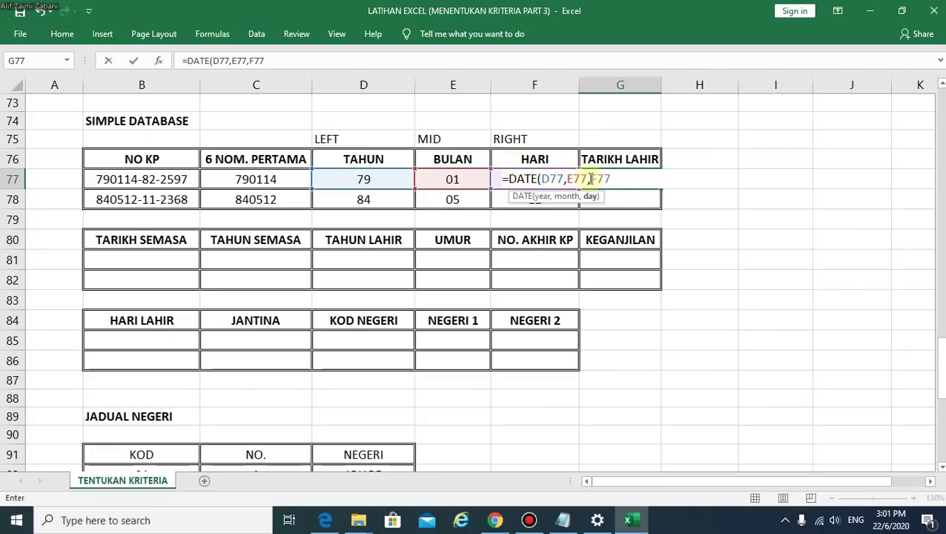
left_click(626, 184)
type(")")
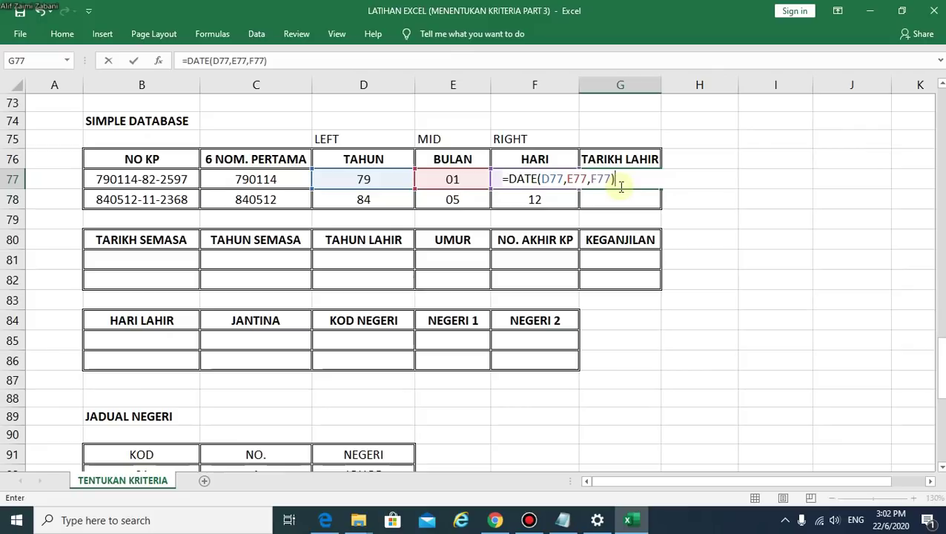
key("Return")
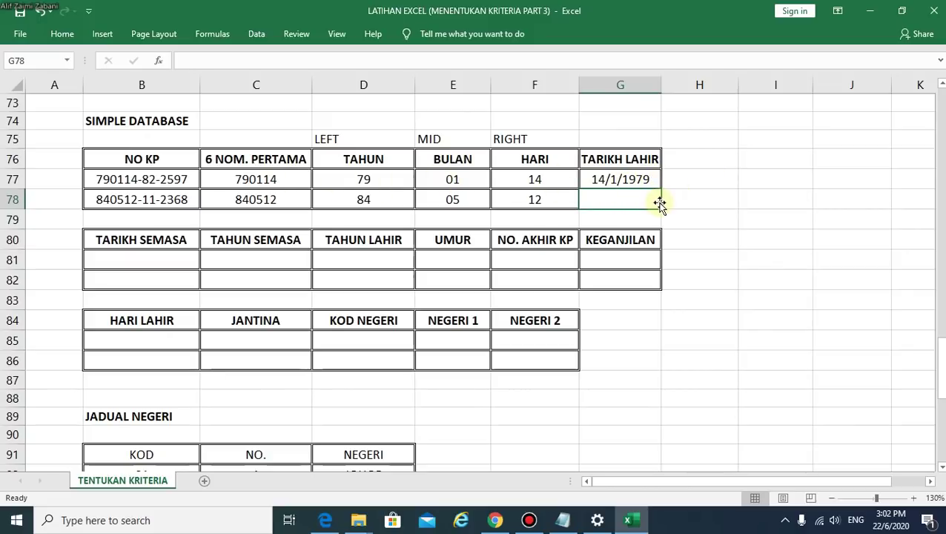
Copy the G77 birth-date formula down to G78, showing 12/5/1984
left_click(625, 181)
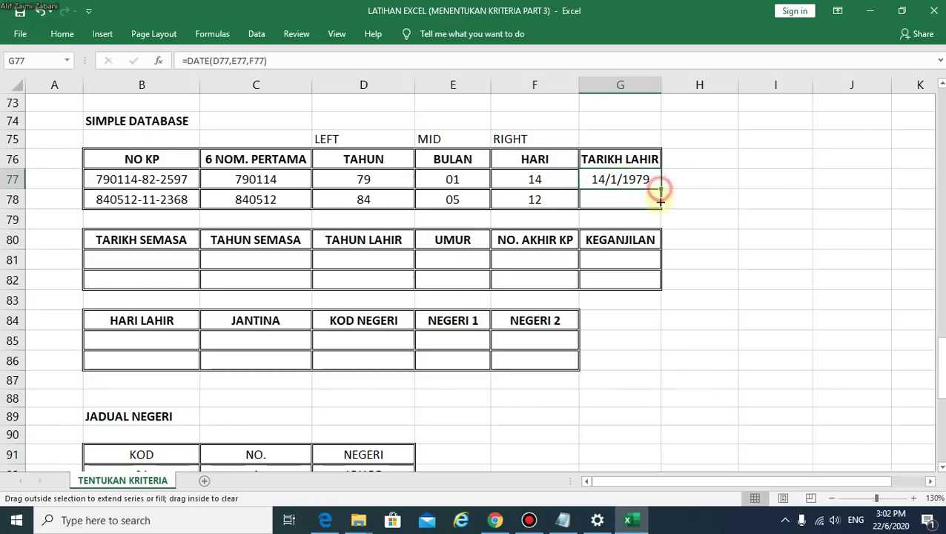
left_click_drag(661, 189, 664, 206)
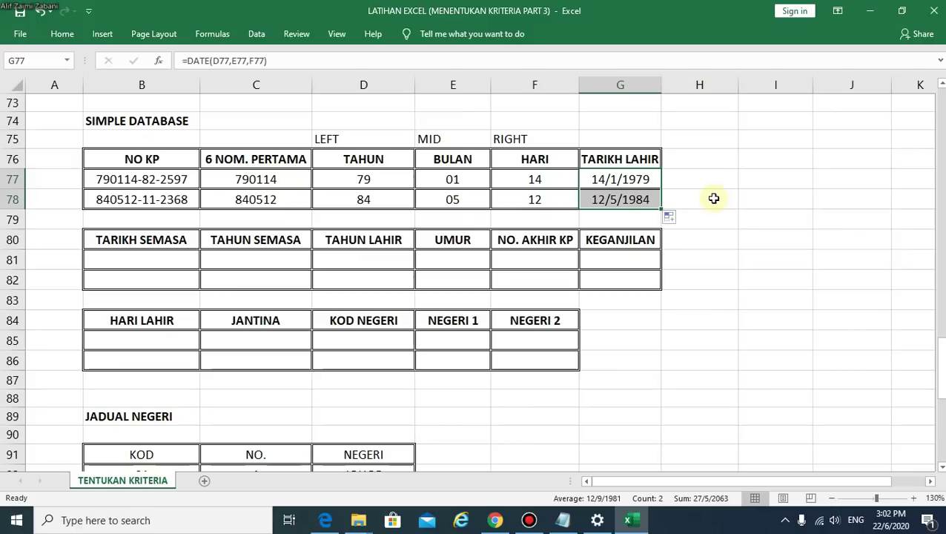
left_click(149, 261)
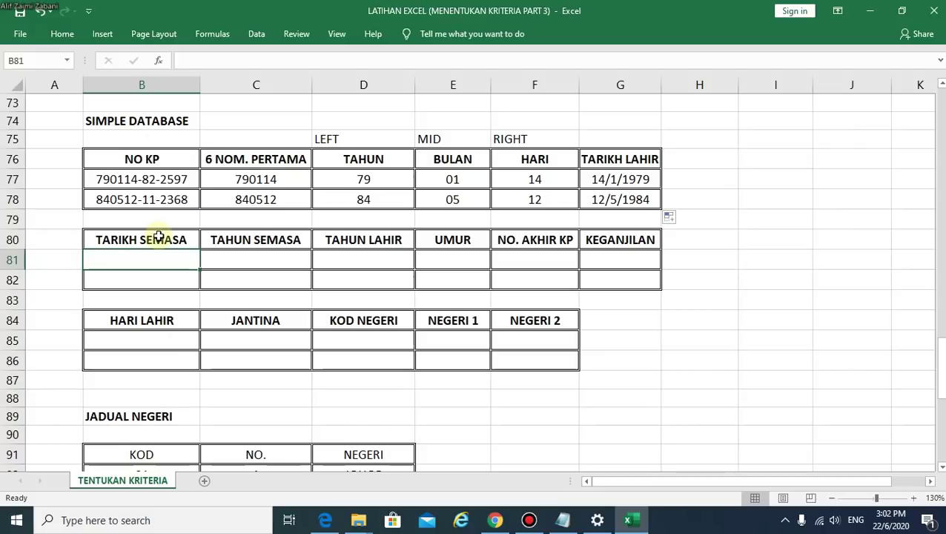
Enter =TODAY() in B81, showing 22/6/2020
type("=TODA")
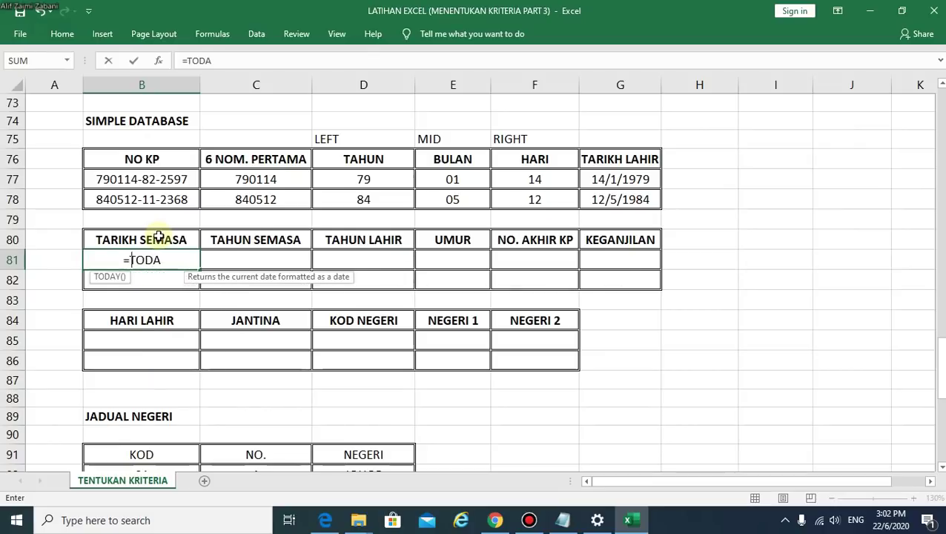
key("Tab")
type(")")
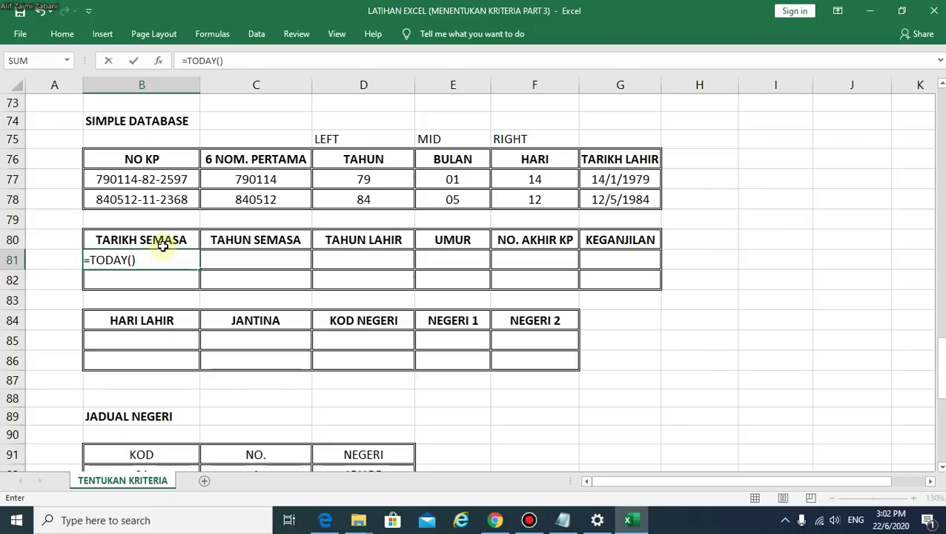
key("Return")
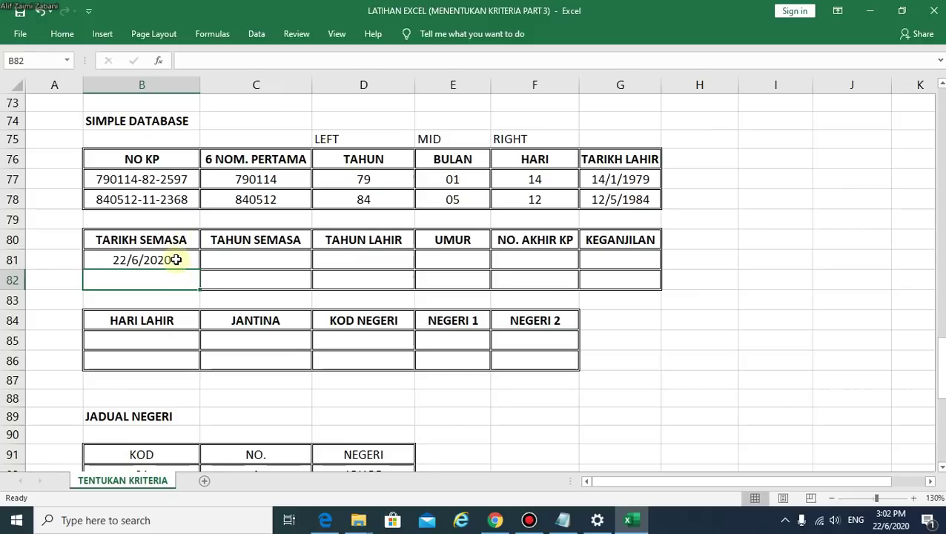
Replace B81 with a fixed current date using Ctrl+;
left_click(175, 259)
key("Delete")
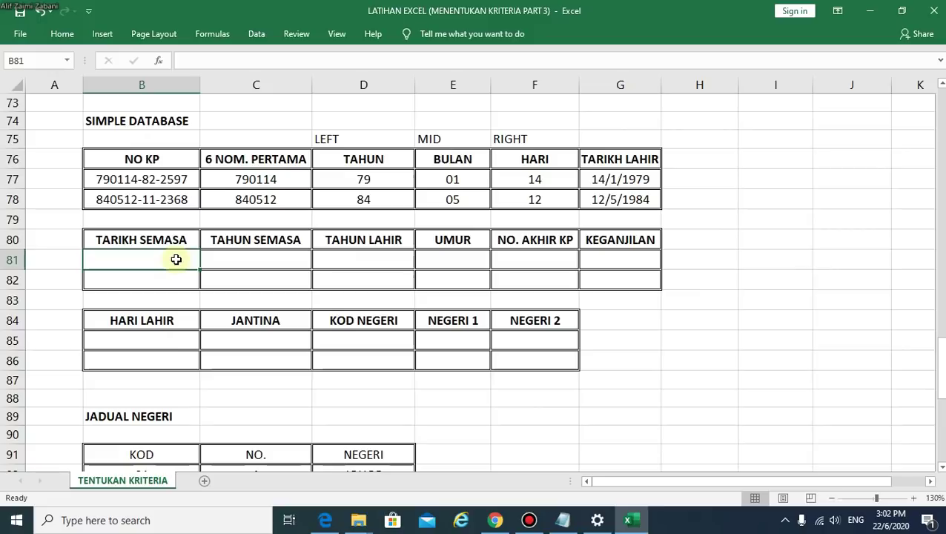
key("ctrl+semicolon")
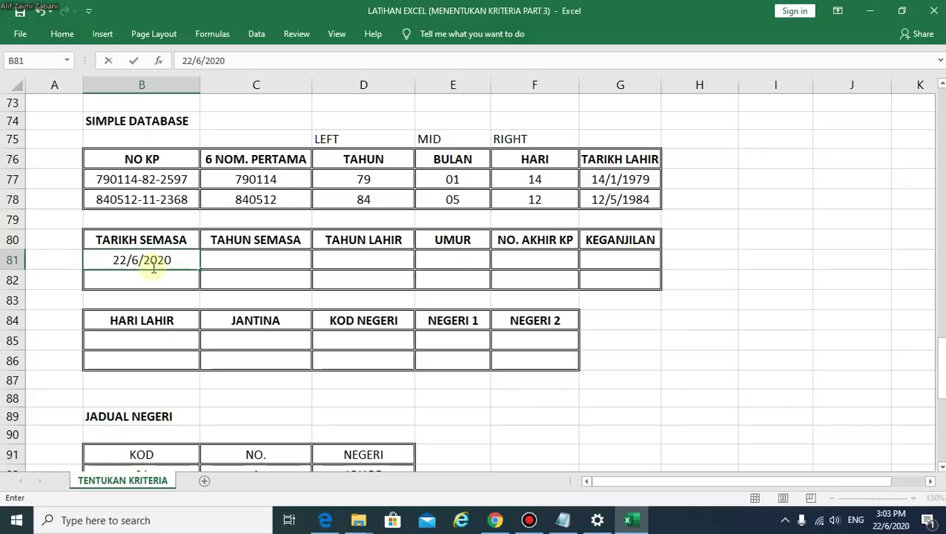
Swap the fixed date in B81 back to the =TODAY() formula
left_click(178, 260)
left_click_drag(179, 260, 98, 263)
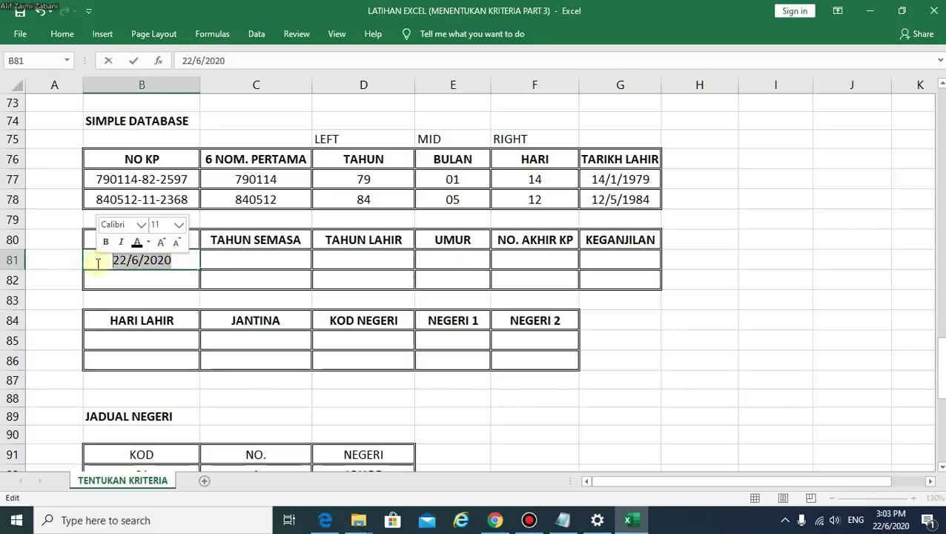
key("BackSpace")
type("=TO")
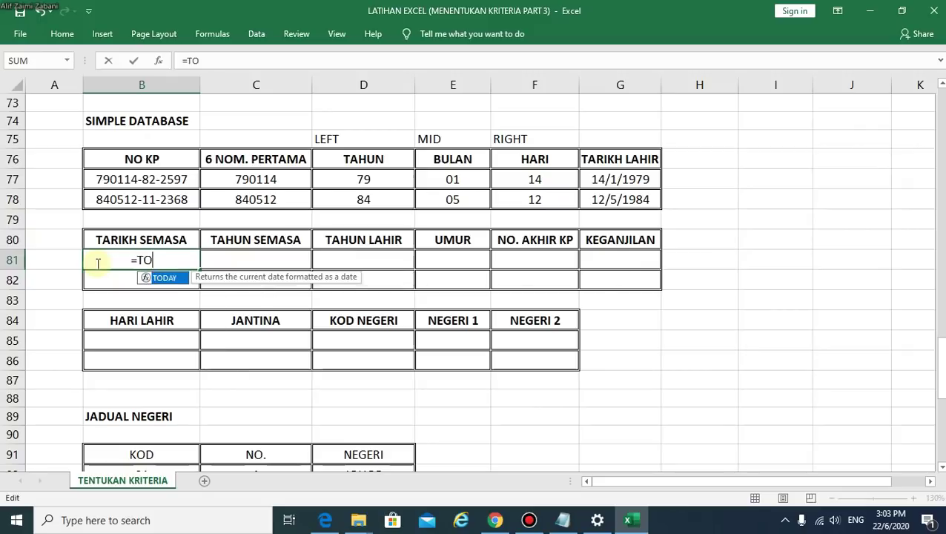
type("DA")
key("Tab")
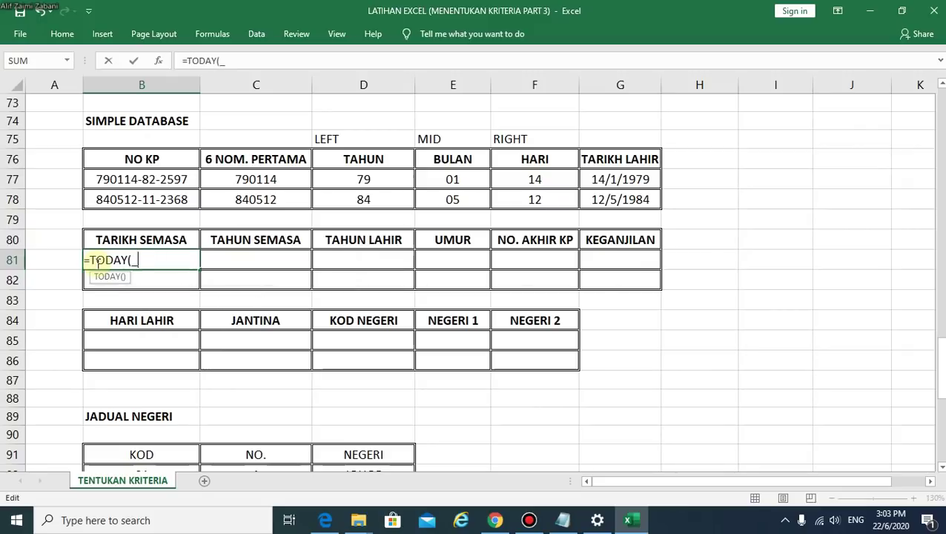
type(")")
key("Return")
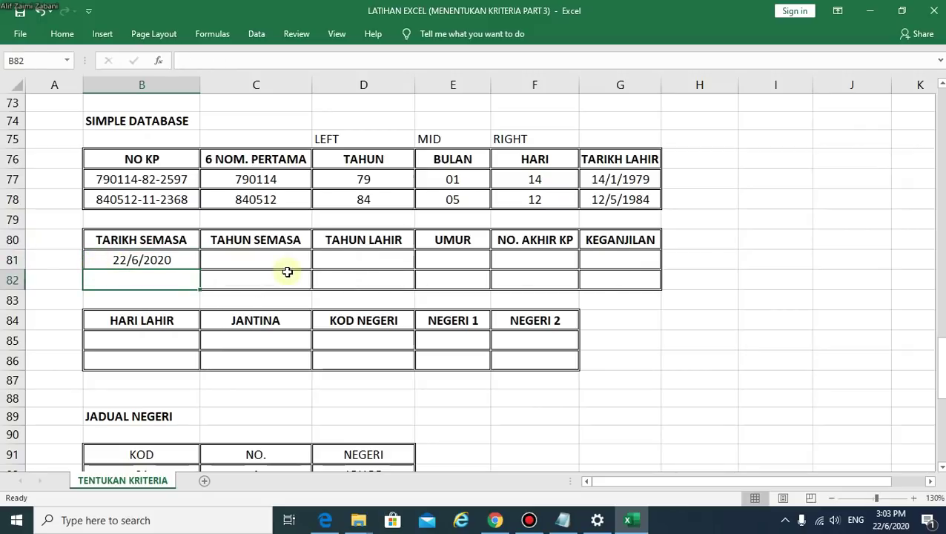
left_click(289, 265)
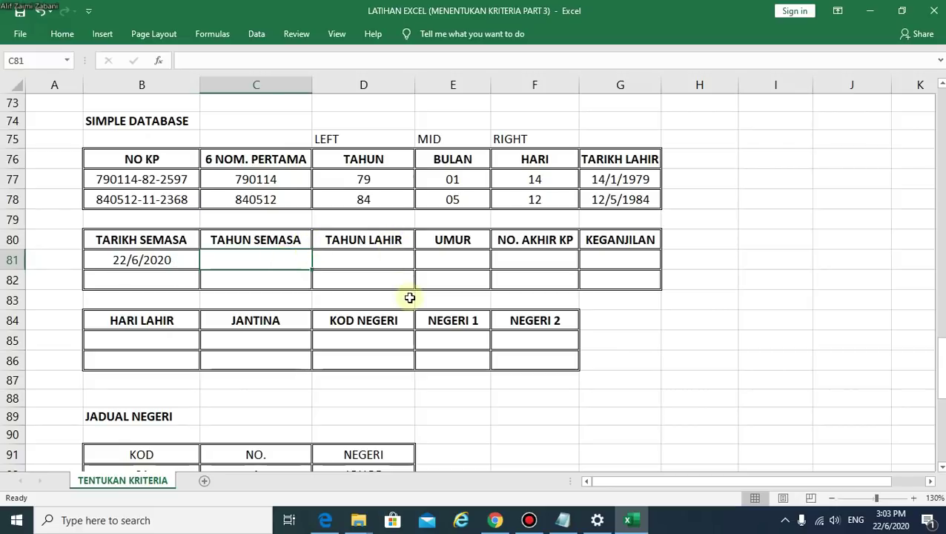
Enter =YEAR(B81) in C81 so it shows the current year 2020
type("=")
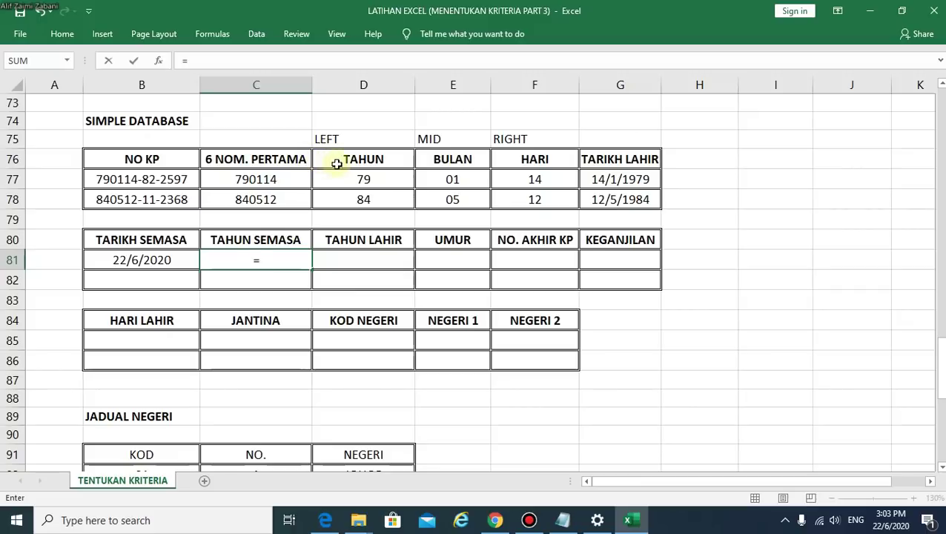
type("YE")
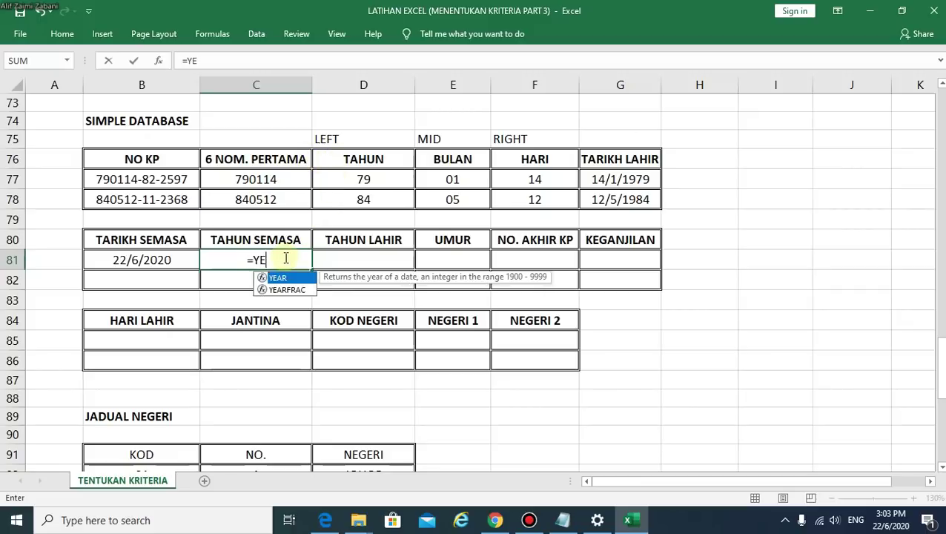
type("AR")
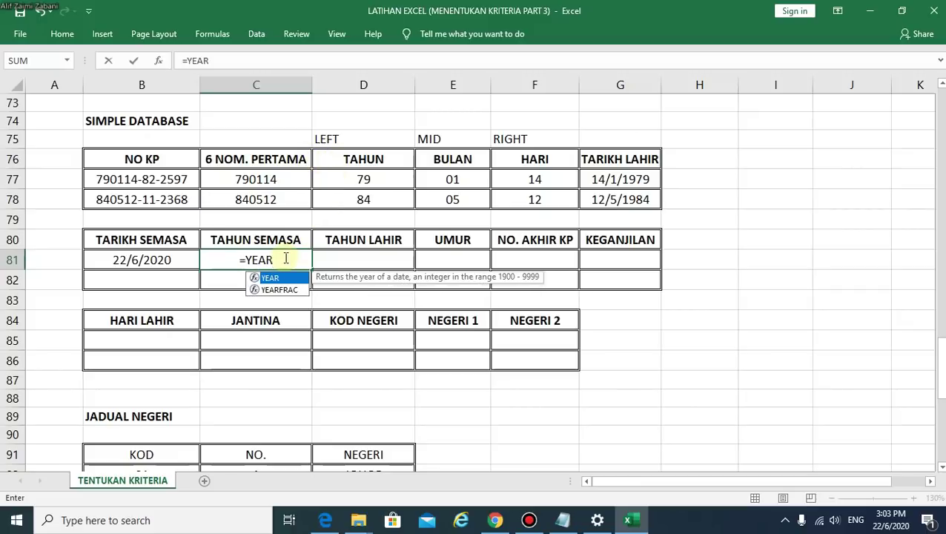
type("(")
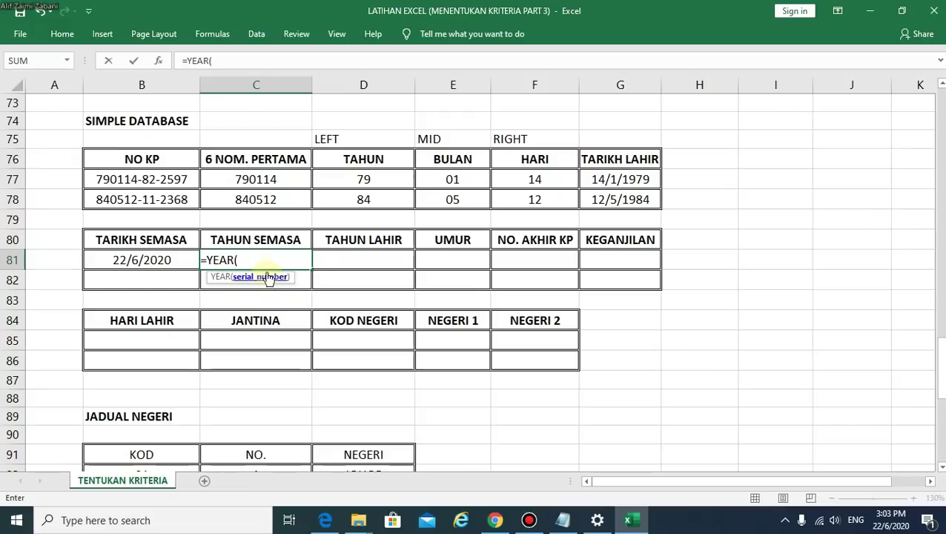
left_click(151, 260)
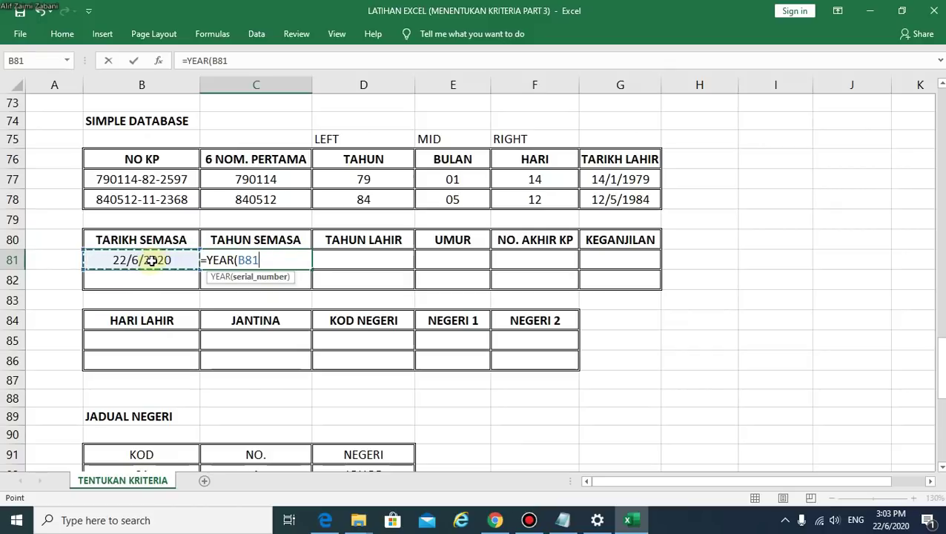
type(")")
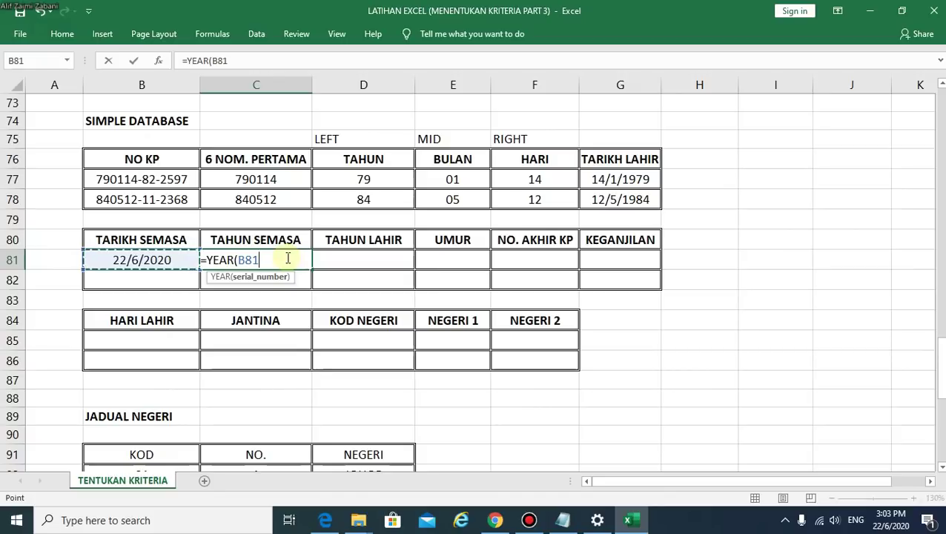
key("Return")
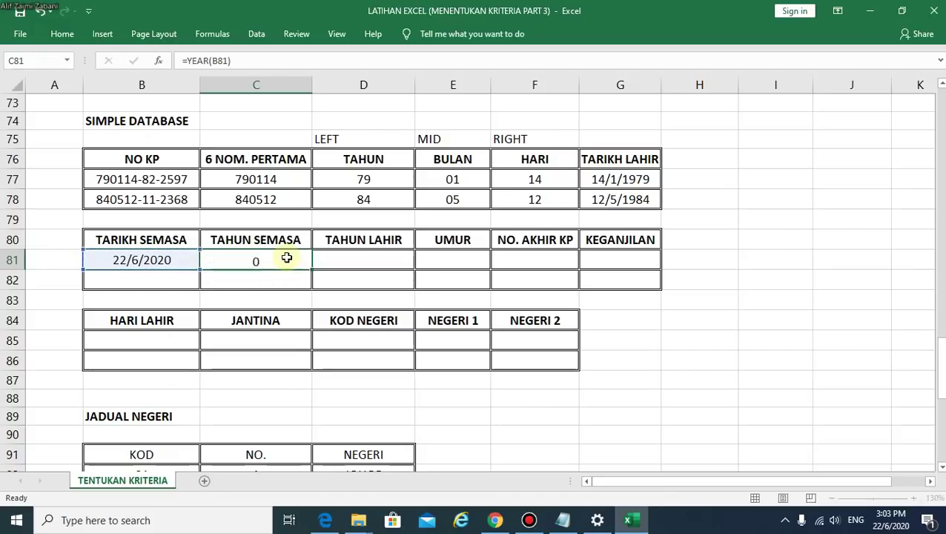
Enter =YEAR(G77) in D81 to get the birth year 1979 from 14/1/1979
left_click(376, 257)
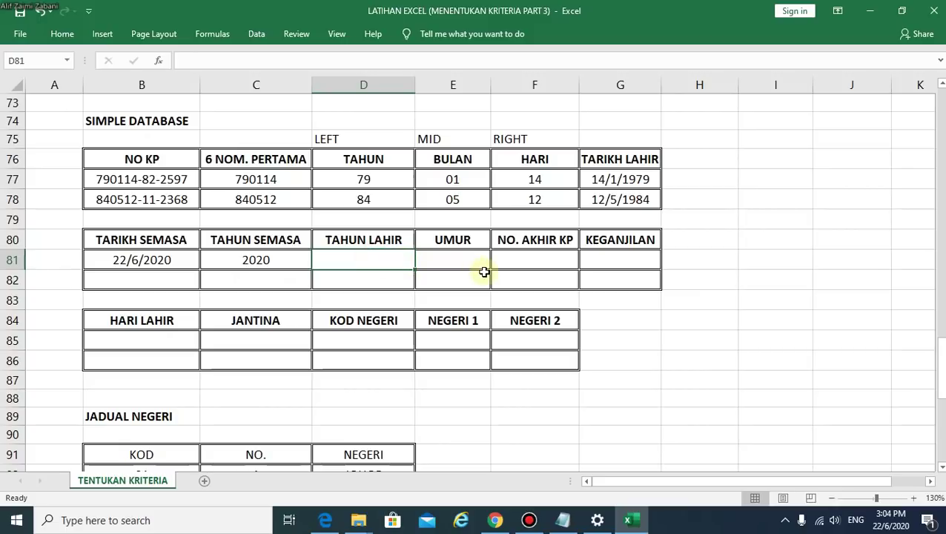
type("=")
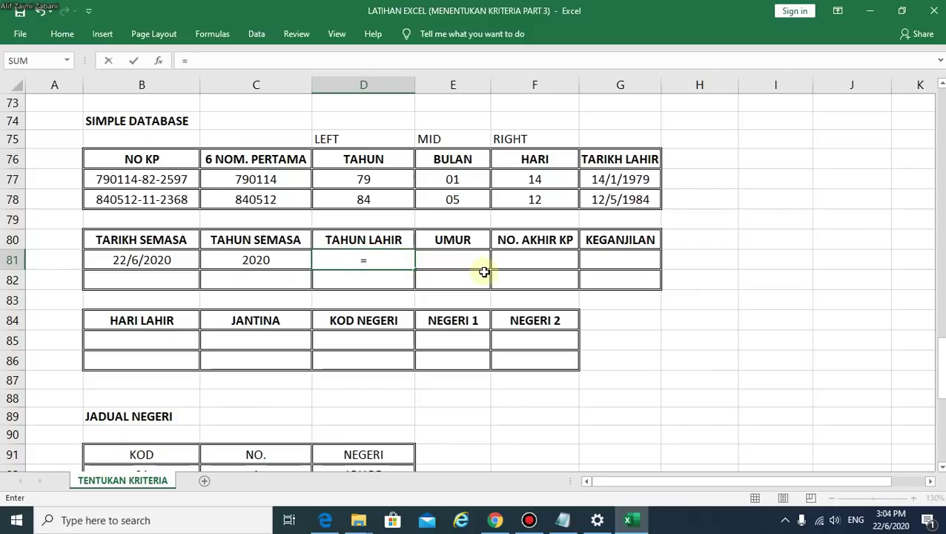
type("YEAR")
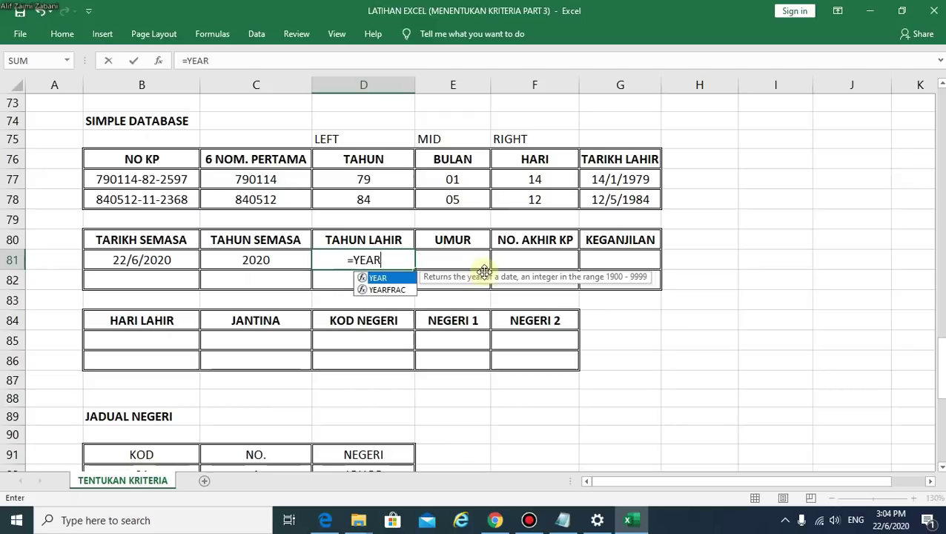
type("(")
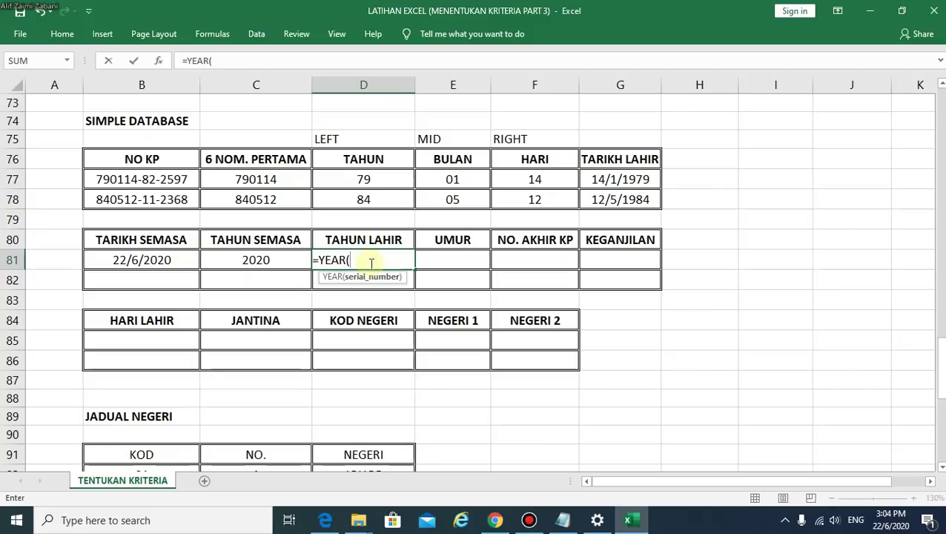
left_click(620, 180)
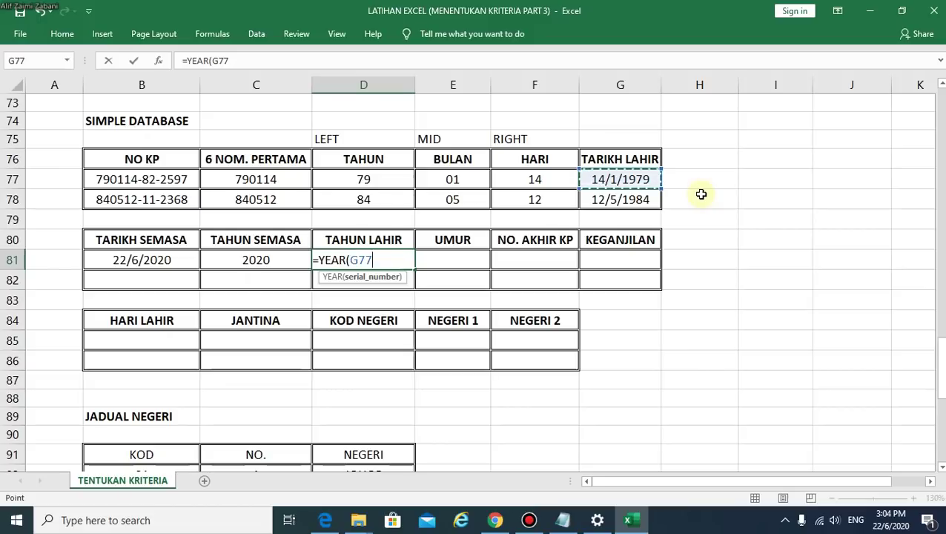
type(")")
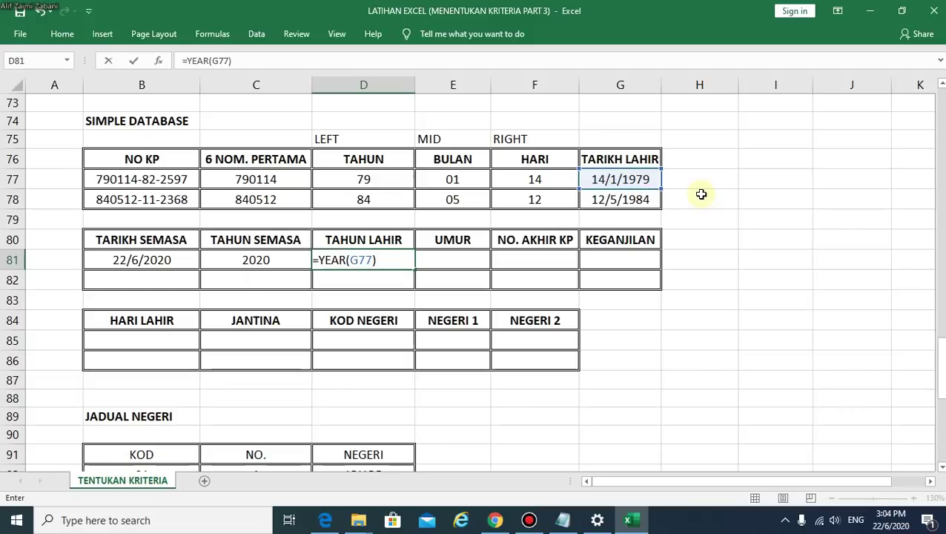
key("Return")
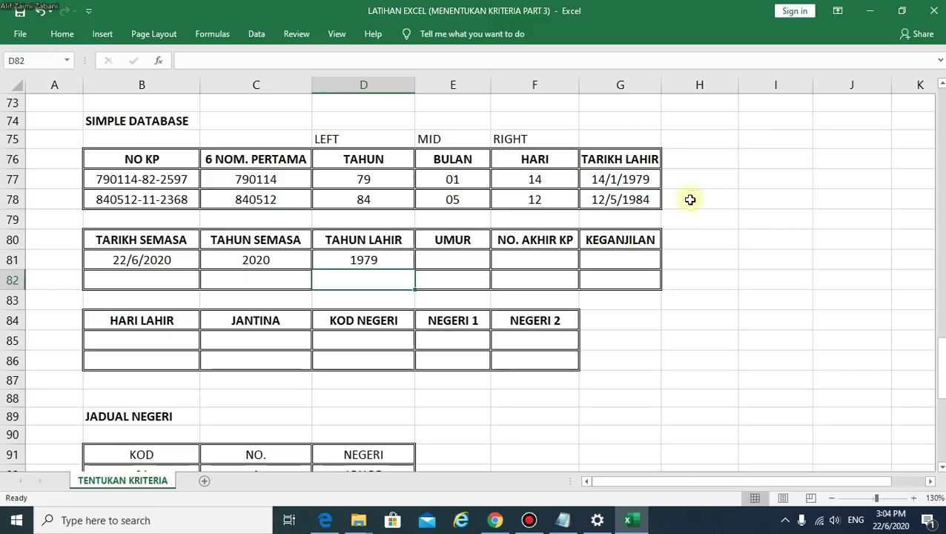
left_click(467, 252)
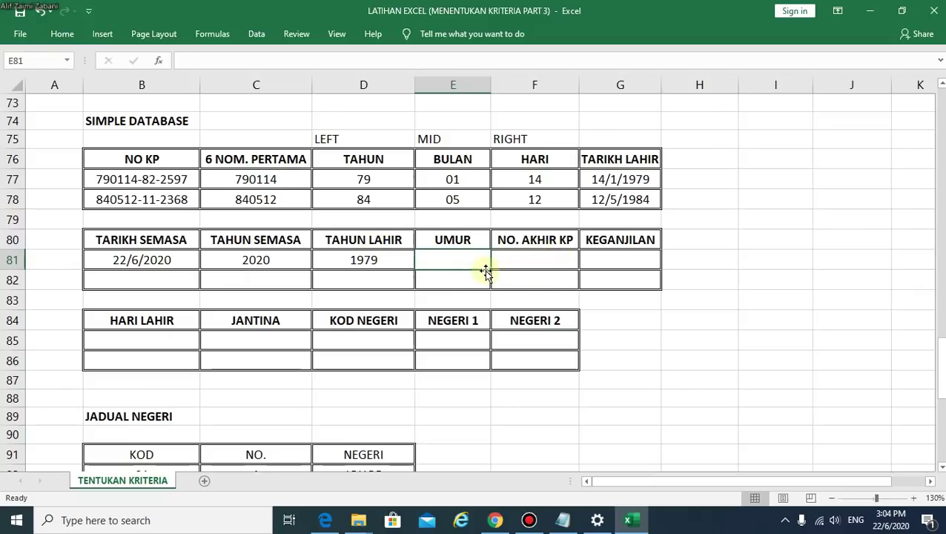
Compute the age 41 in E81 with the formula =C81-D81
type("=")
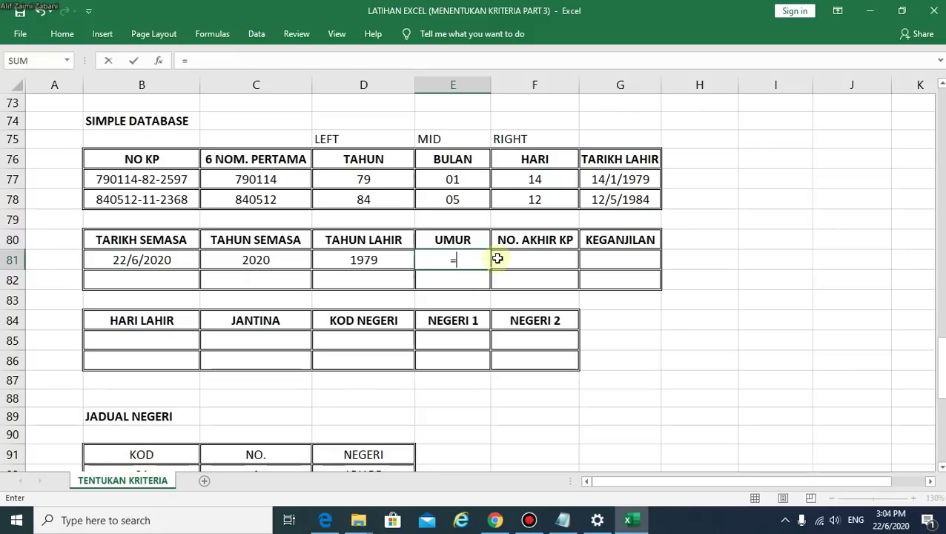
left_click(256, 257)
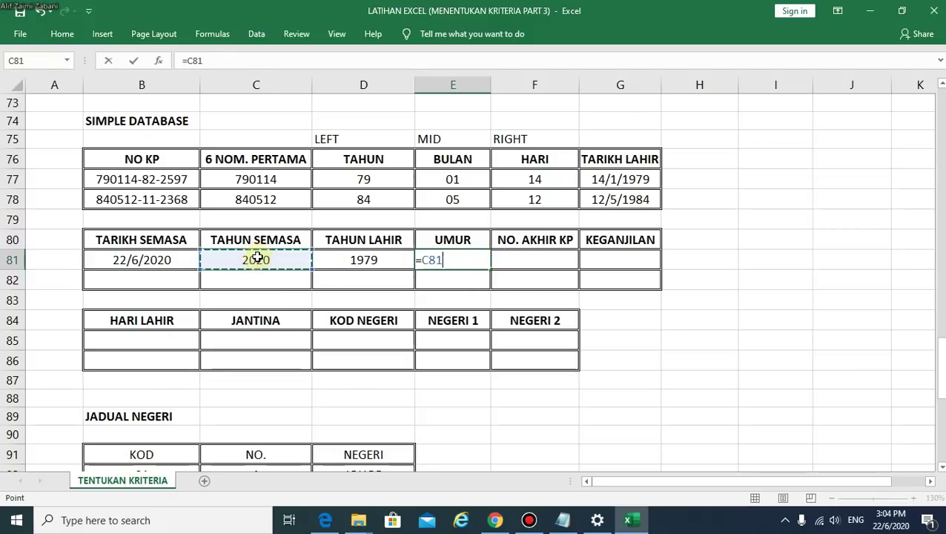
type("-")
left_click(332, 261)
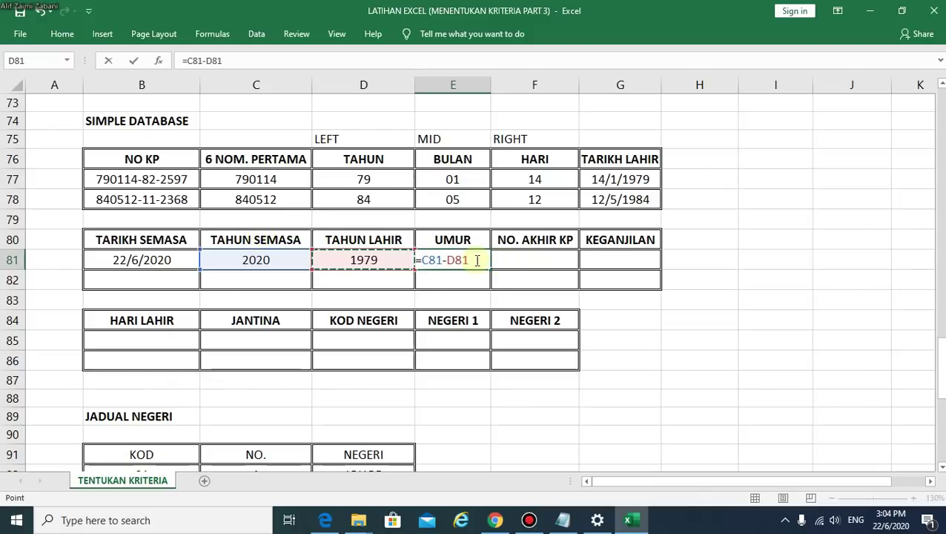
key("Return")
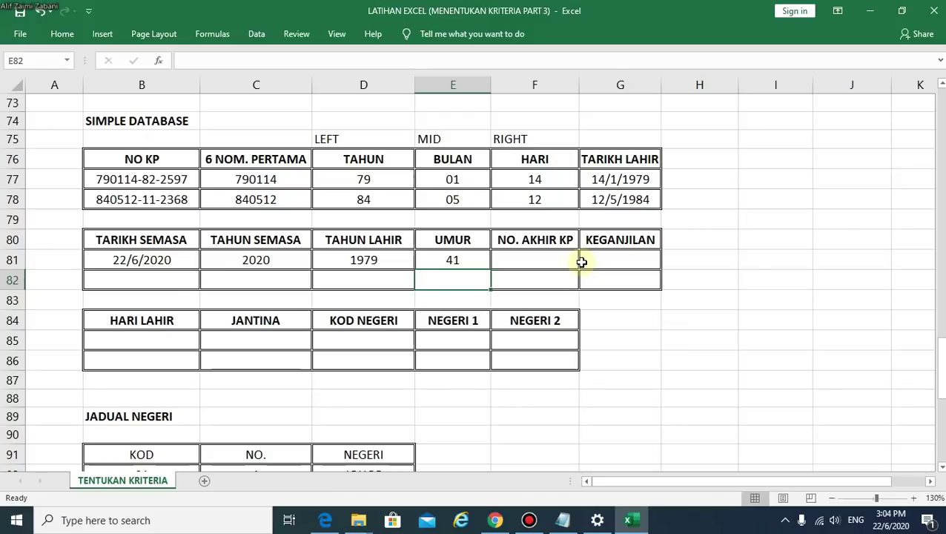
Fill the B81:E81 date, year and age formulas down to row 82, giving 1984 and 36
left_click(547, 257)
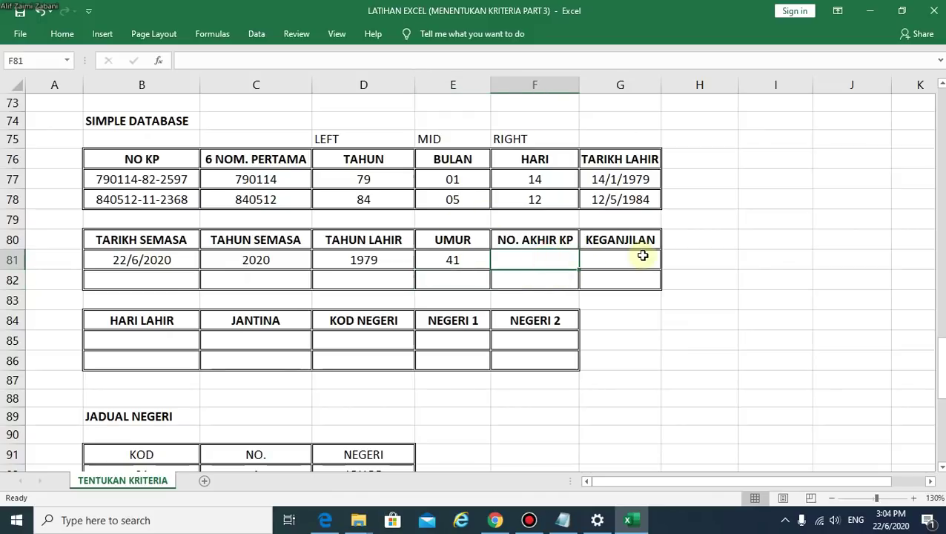
left_click_drag(120, 255, 481, 263)
mouse_move(169, 260)
left_mouse_down()
mouse_move(468, 255)
mouse_move(491, 282)
left_mouse_up()
left_click(551, 258)
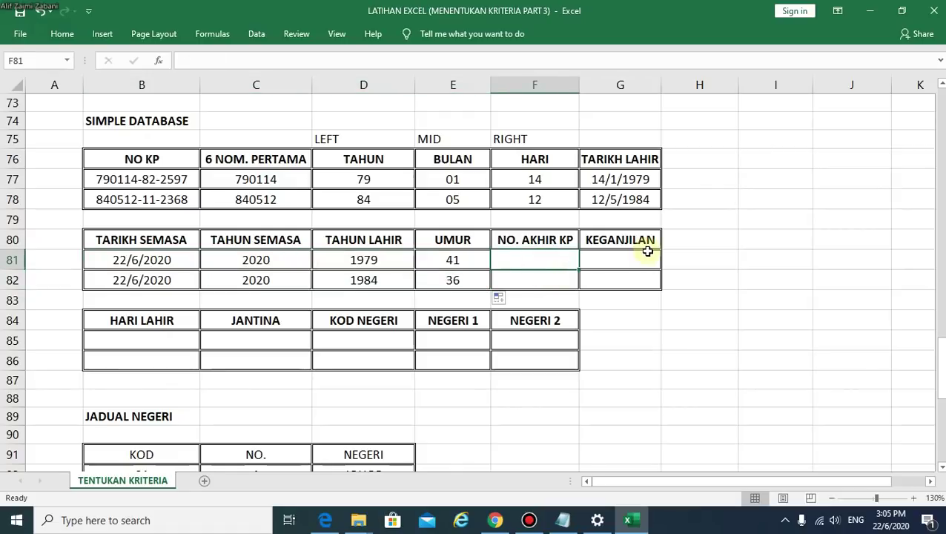
type("0")
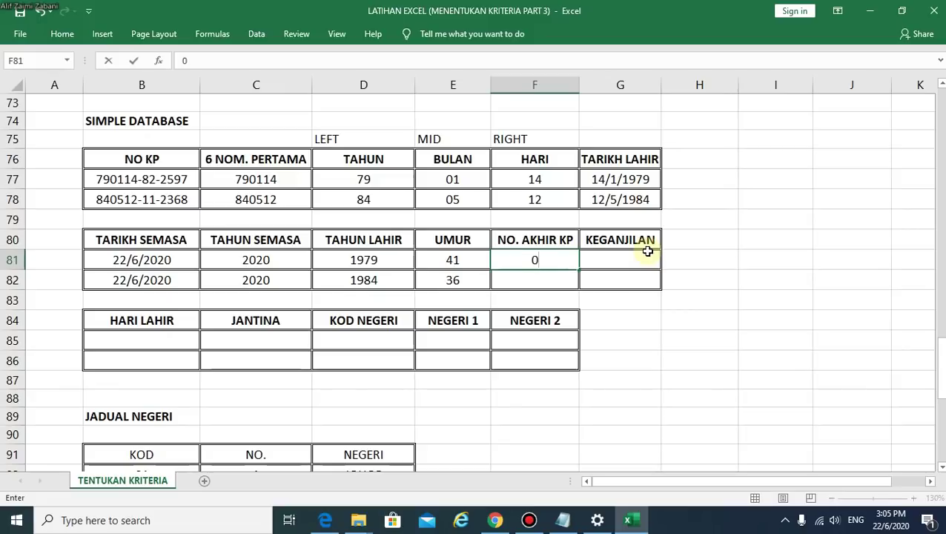
key("BackSpace")
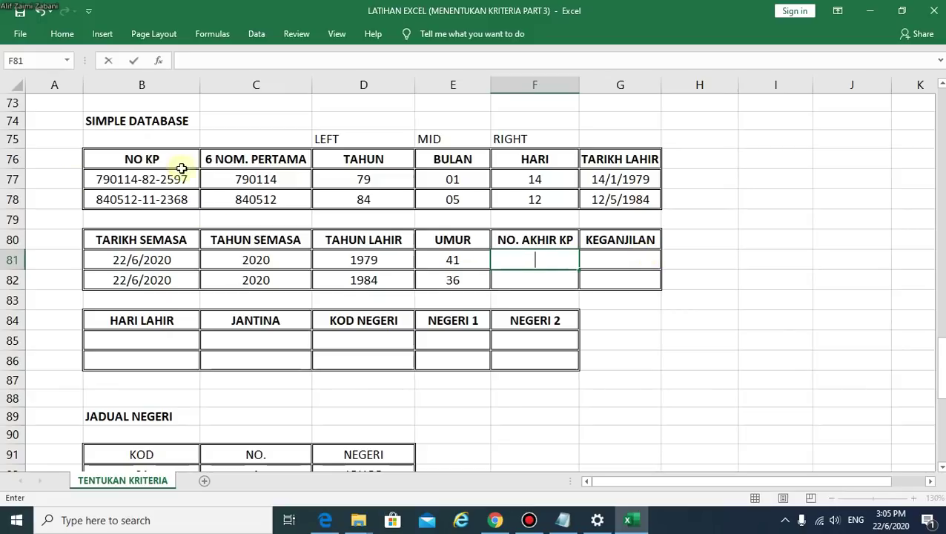
Check the IC number in B77 and start a formula in the NO. AKHIR KP cells F81:F82
left_click(187, 177)
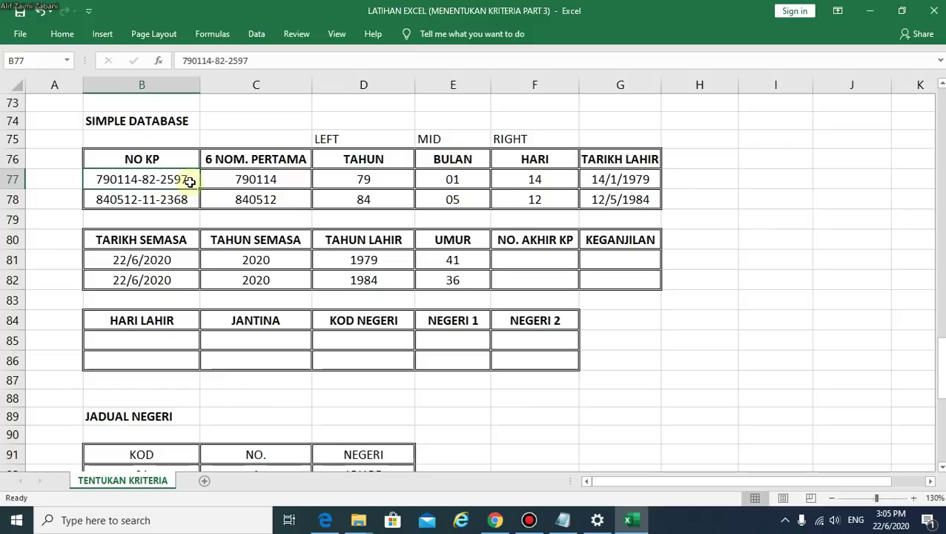
left_click(563, 259)
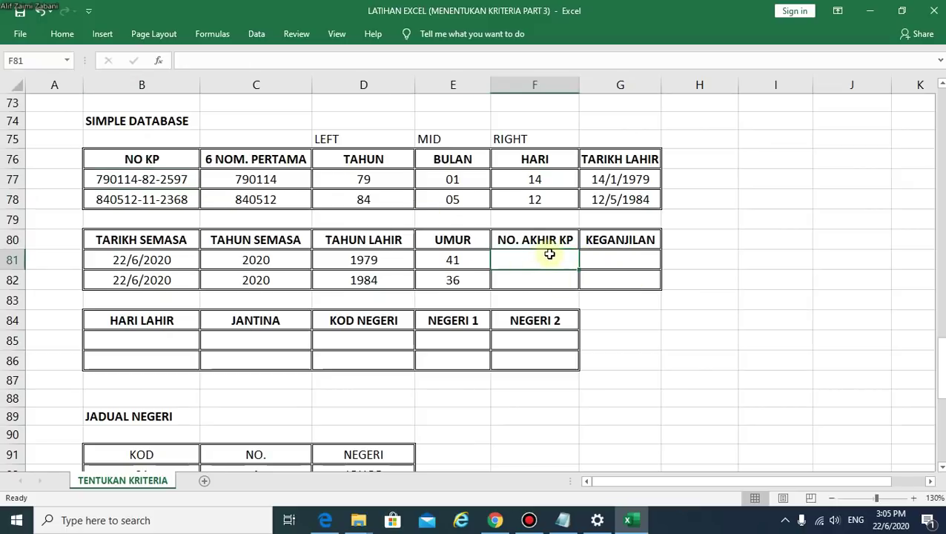
mouse_move(549, 254)
left_mouse_down()
mouse_move(553, 273)
mouse_move(548, 262)
left_mouse_up()
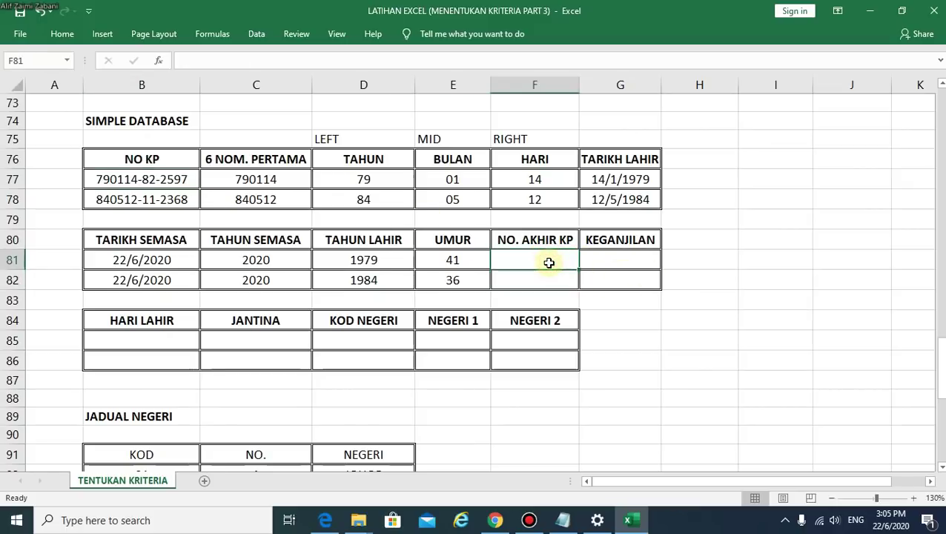
type("=")
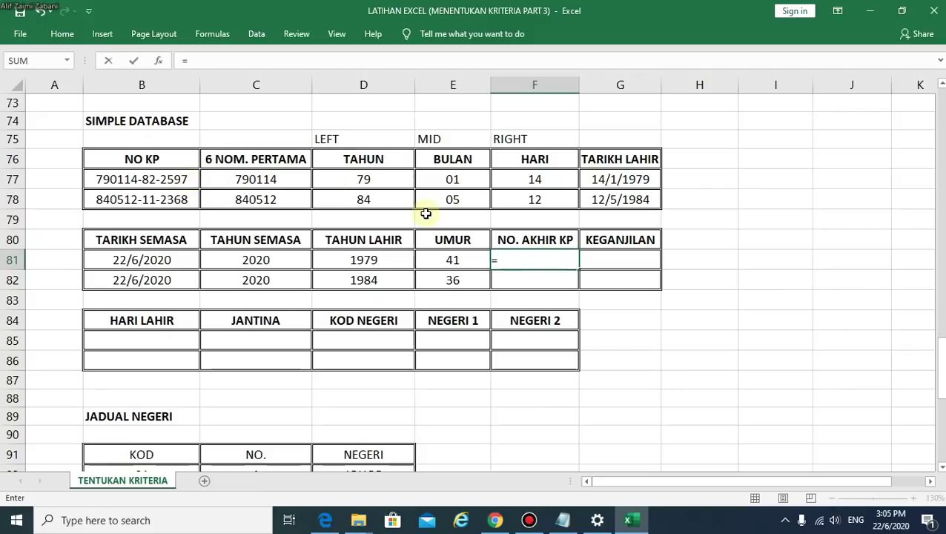
Enter =RIGHT(B77) in F81 to extract the IC number's last digit, 7
type("RIGHT")
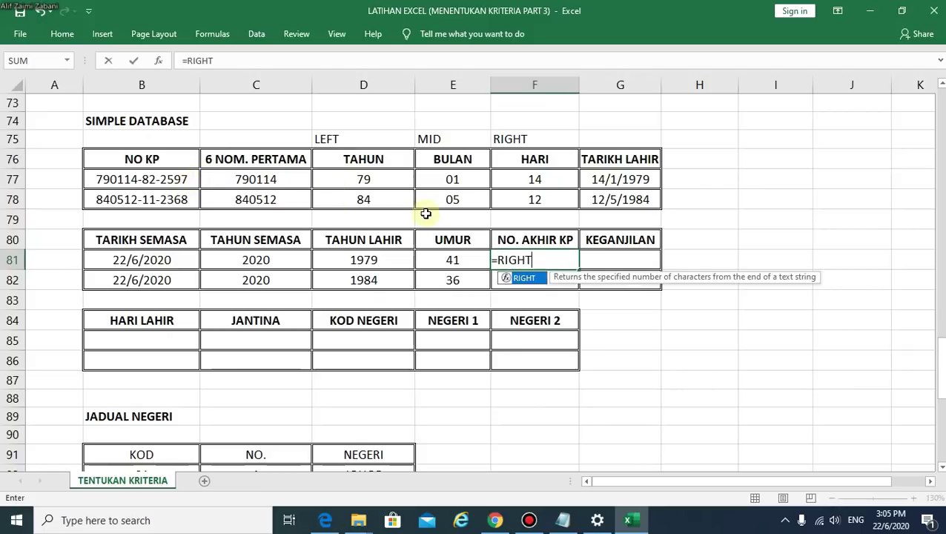
double_click(537, 284)
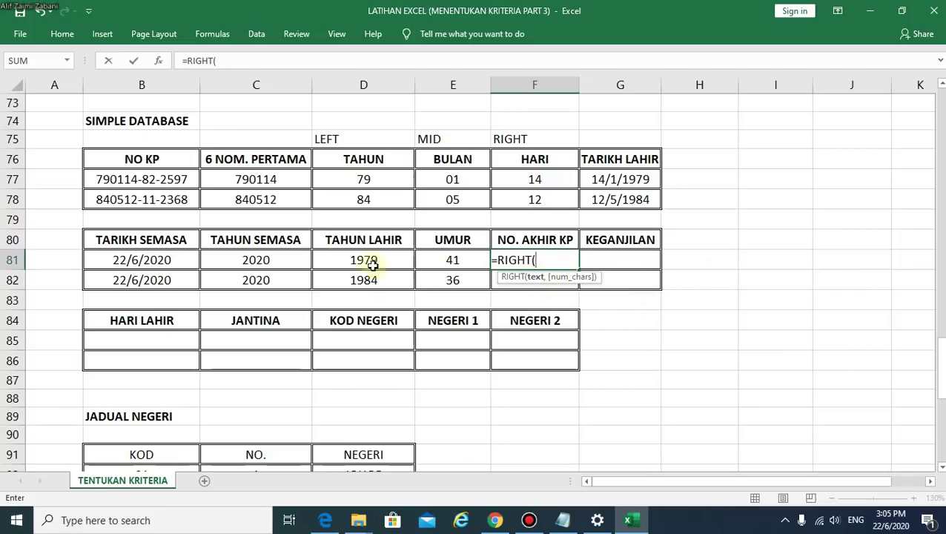
left_click(143, 182)
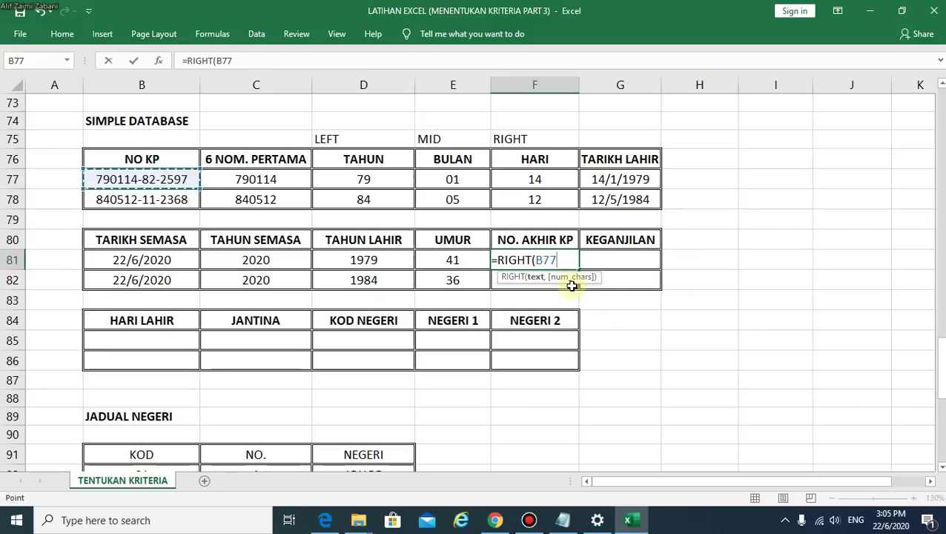
type(")")
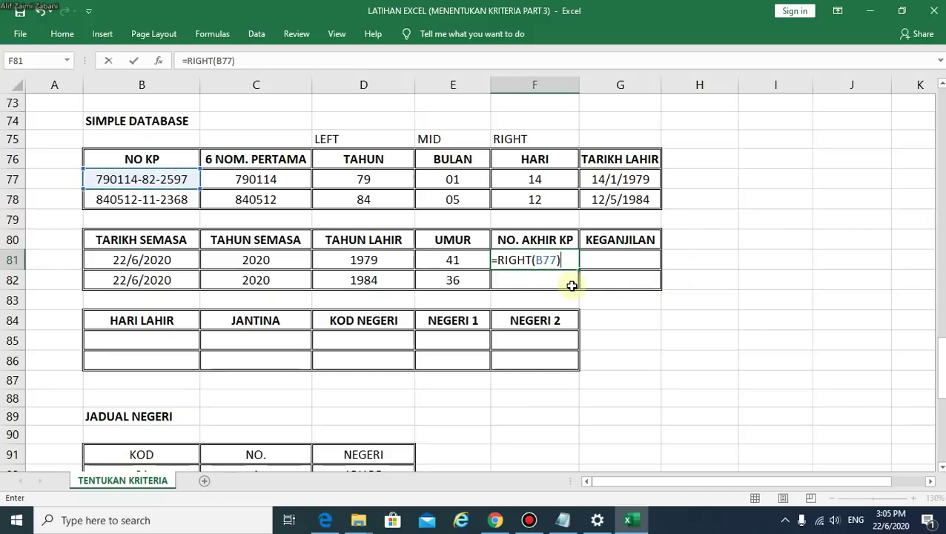
key("BackSpace")
key("Return")
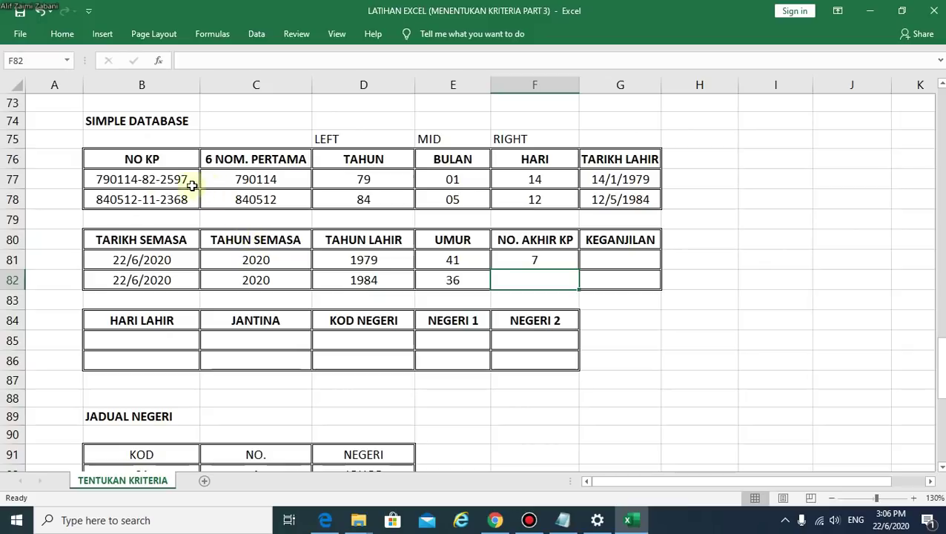
Change the first IC number's final digit in B77 from 7 to 3
double_click(183, 178)
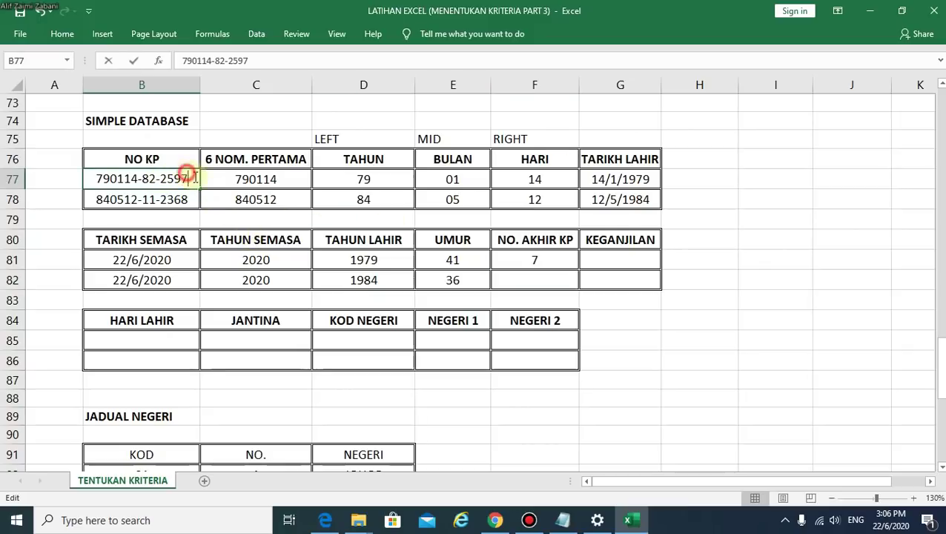
key("BackSpace")
type("3")
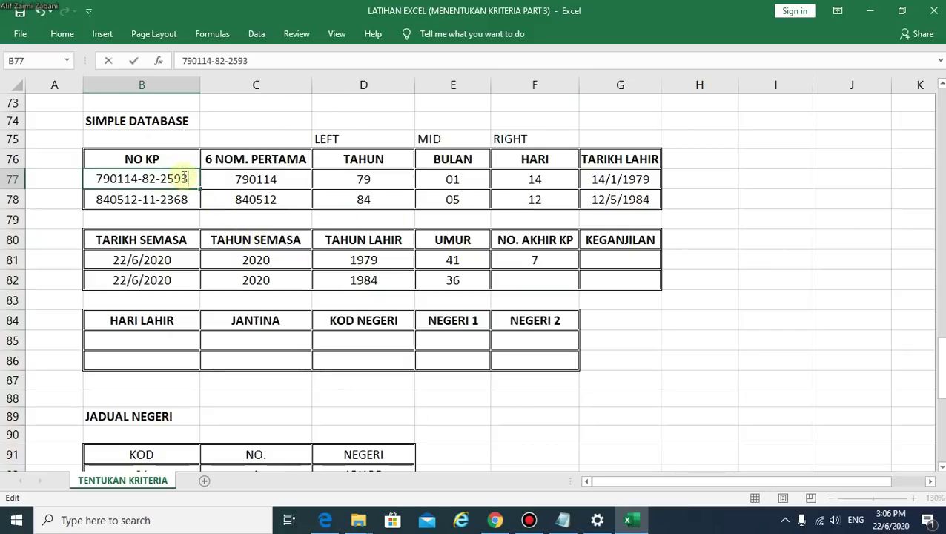
key("Return")
Fill the =RIGHT formula from F81 down to F82, showing last digits 3 and 8
left_click(526, 267)
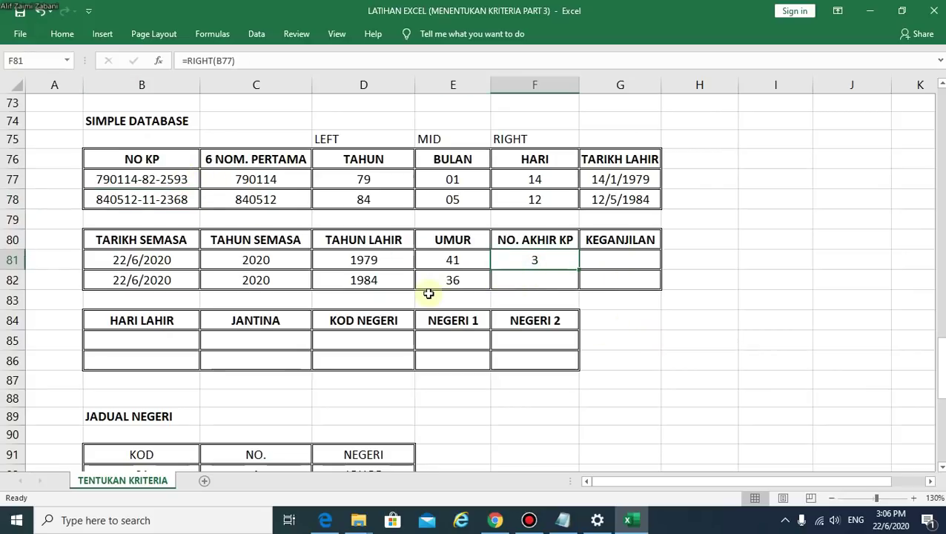
left_click(545, 263)
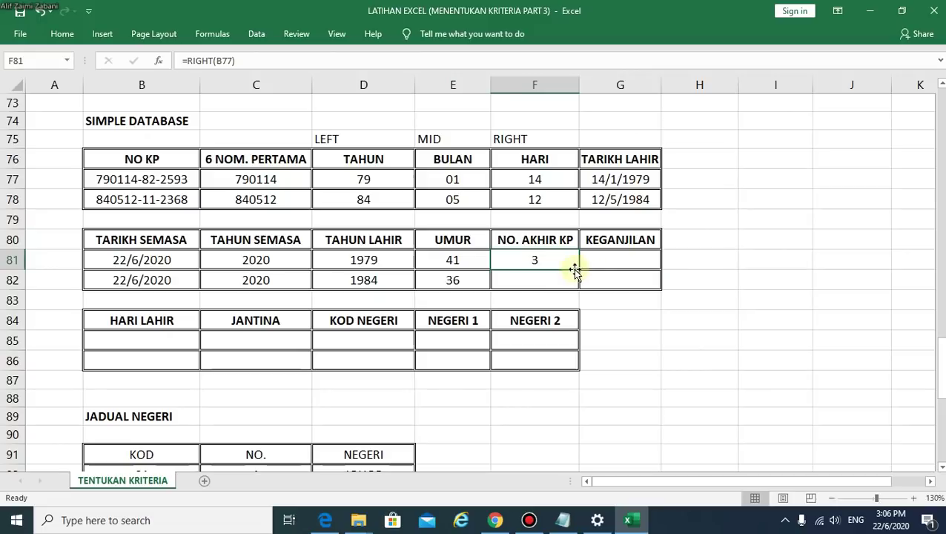
left_click_drag(579, 269, 581, 288)
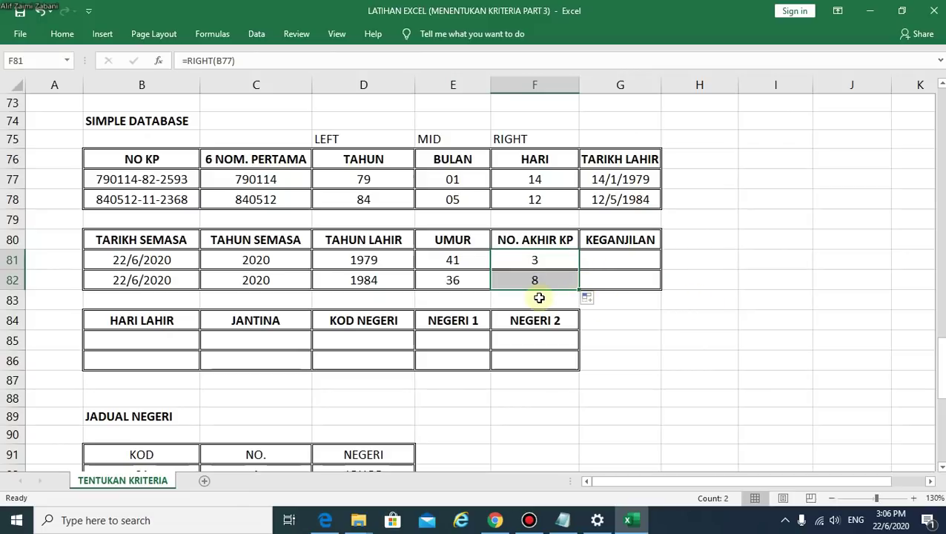
double_click(545, 263)
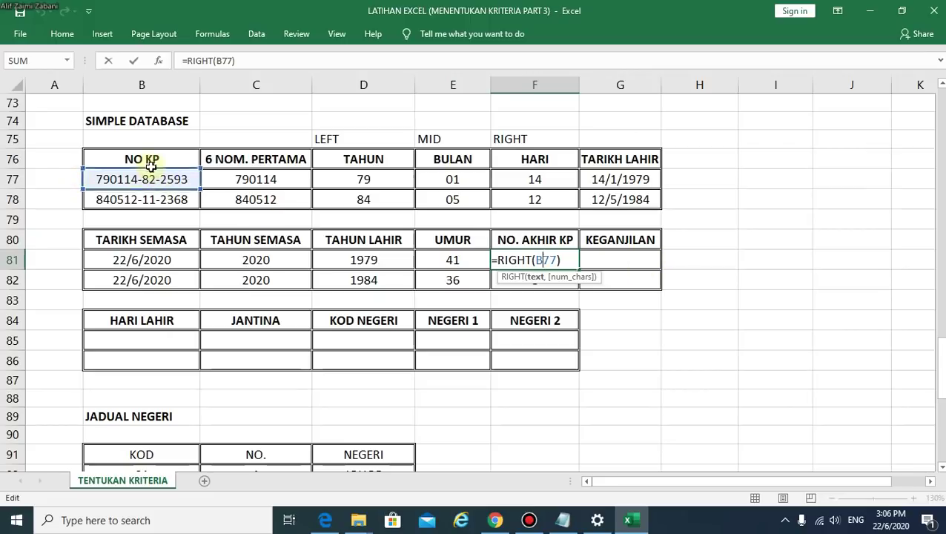
left_click(563, 258)
key("Return")
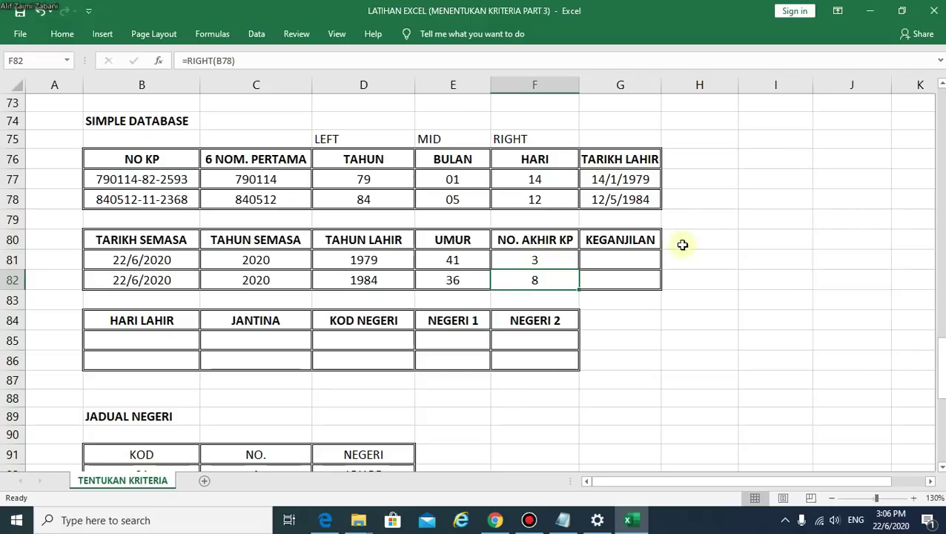
left_click(627, 254)
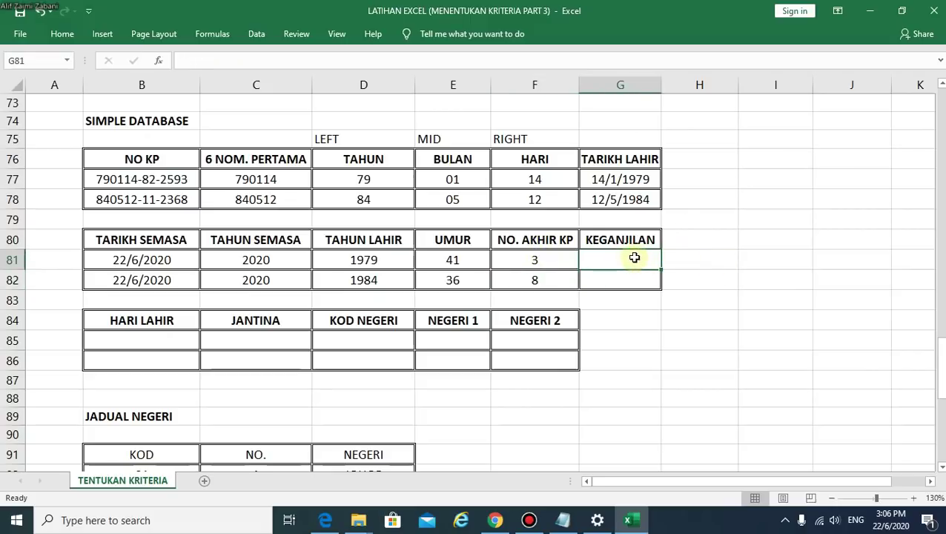
Undo and redo the last-digit fill into F82, leaving the HARI LAHIR header untouched
left_click_drag(626, 254, 635, 278)
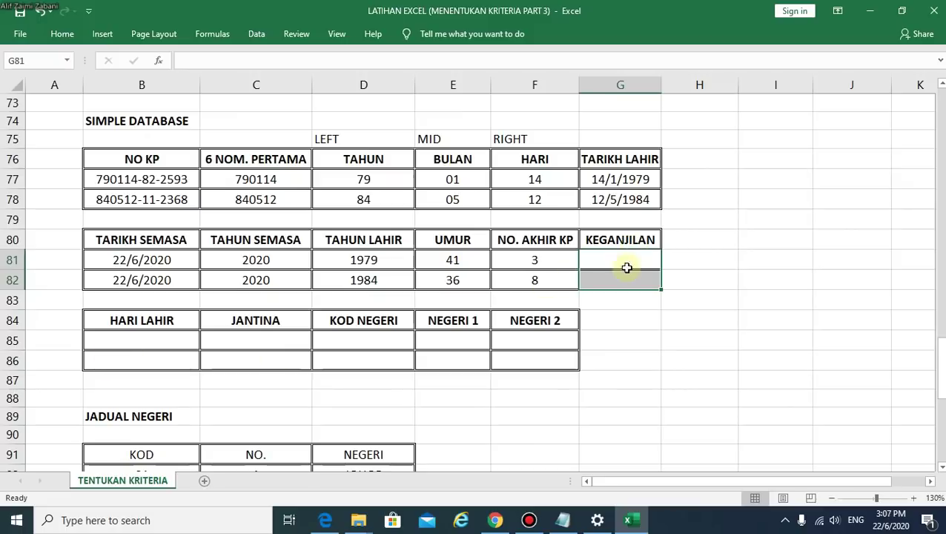
left_click(141, 321)
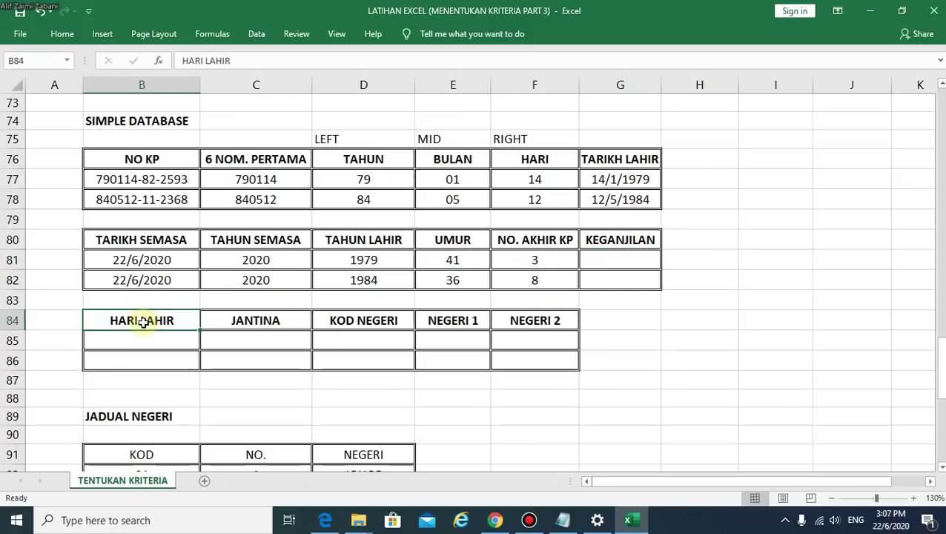
key("BackSpace")
type("J")
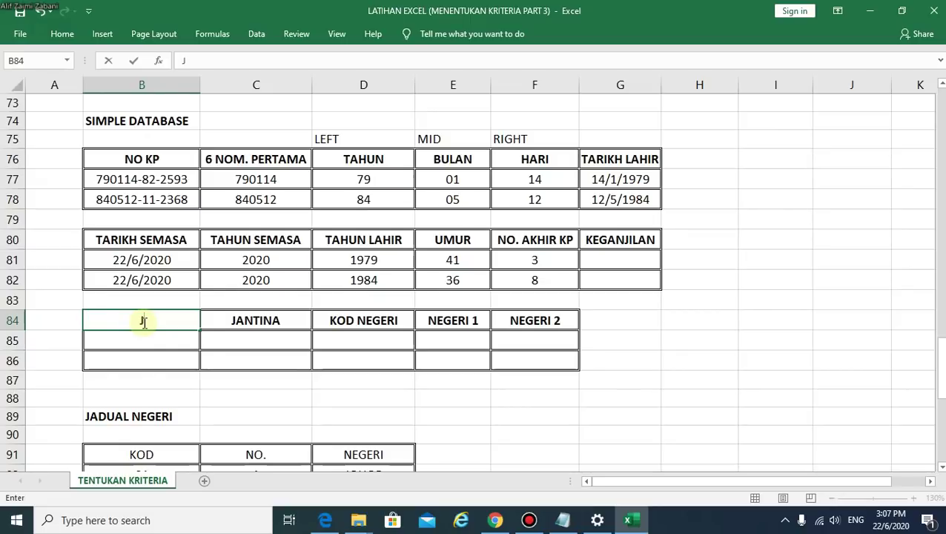
key("Escape")
key("ctrl+z")
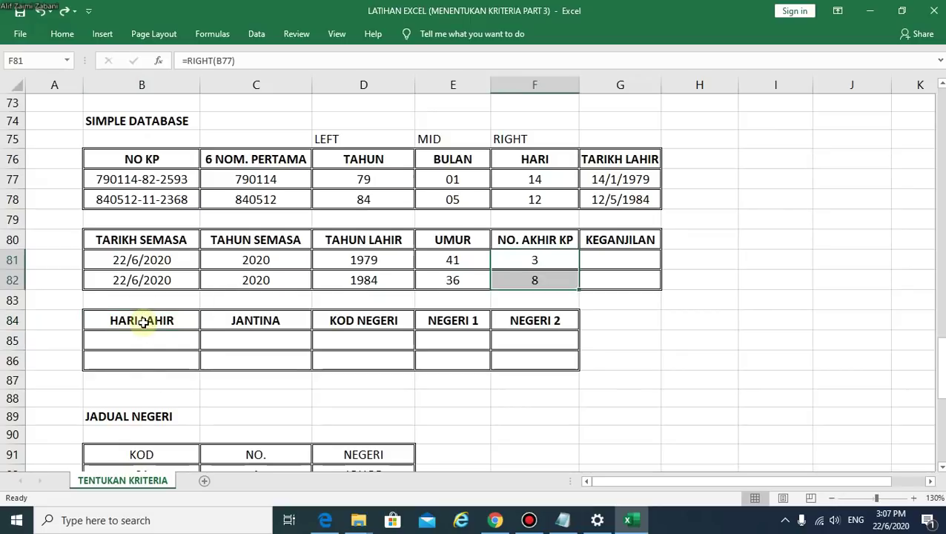
key("ctrl+y")
key("shift+Up")
key("ctrl+y")
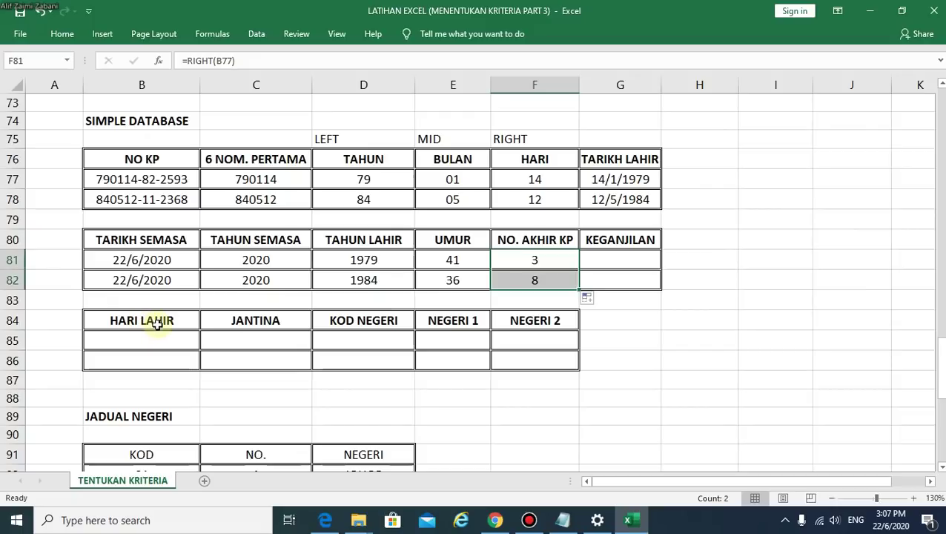
Type JANTINA over the HARI LAHIR header in B84
left_click_drag(152, 322, 162, 357)
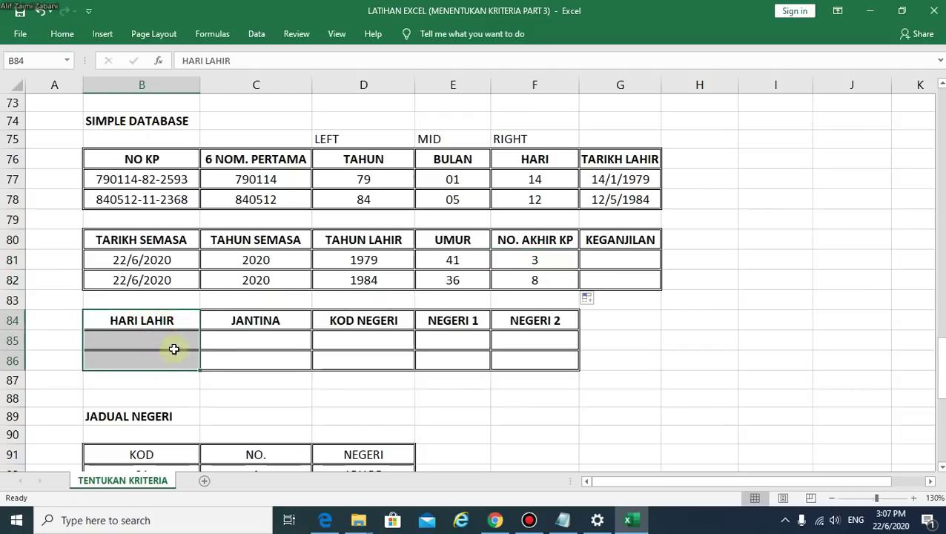
left_click(248, 324)
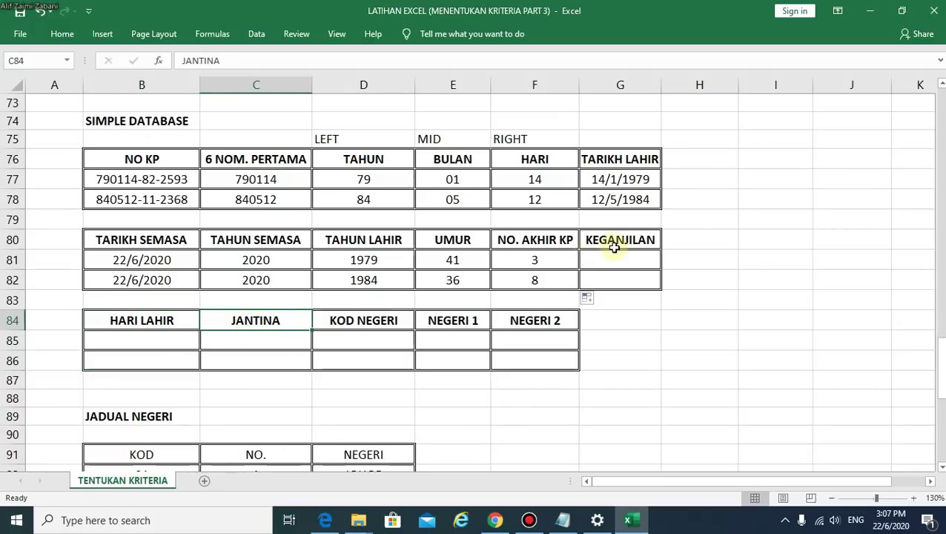
left_click(156, 318)
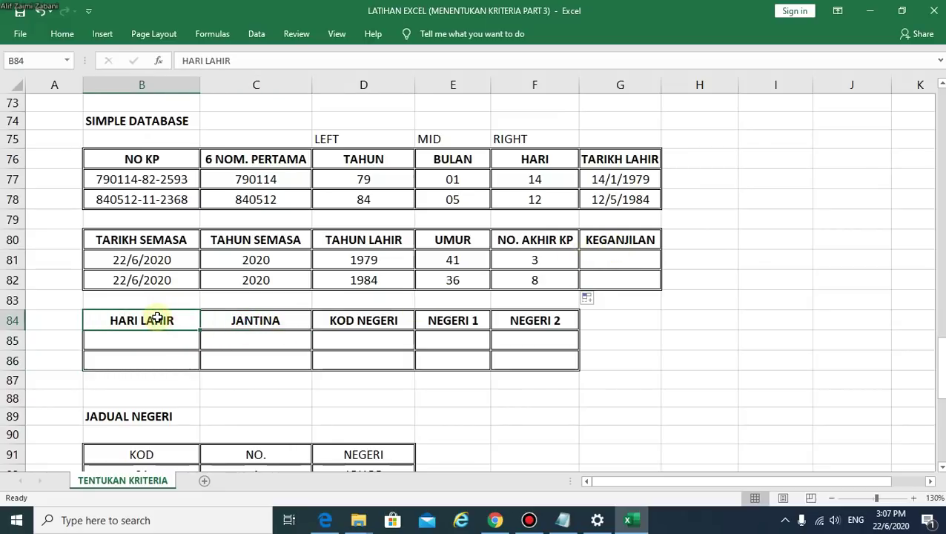
type("JANTINA")
left_click(254, 319)
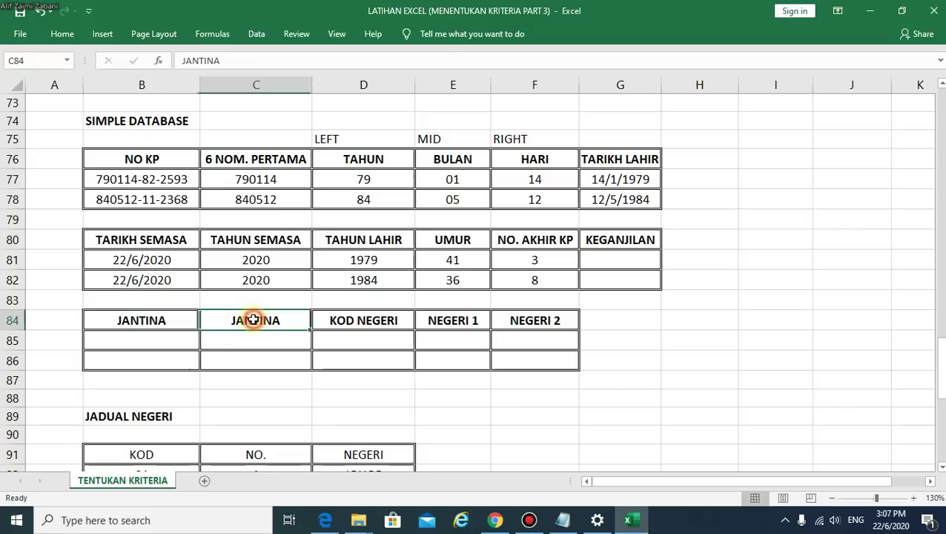
type("HARI")
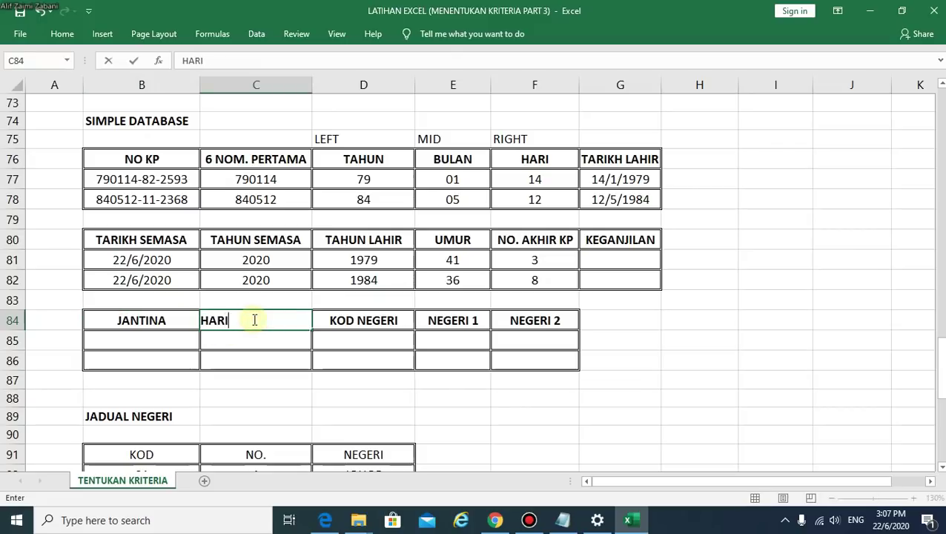
type(" LAHIR")
left_click(438, 331)
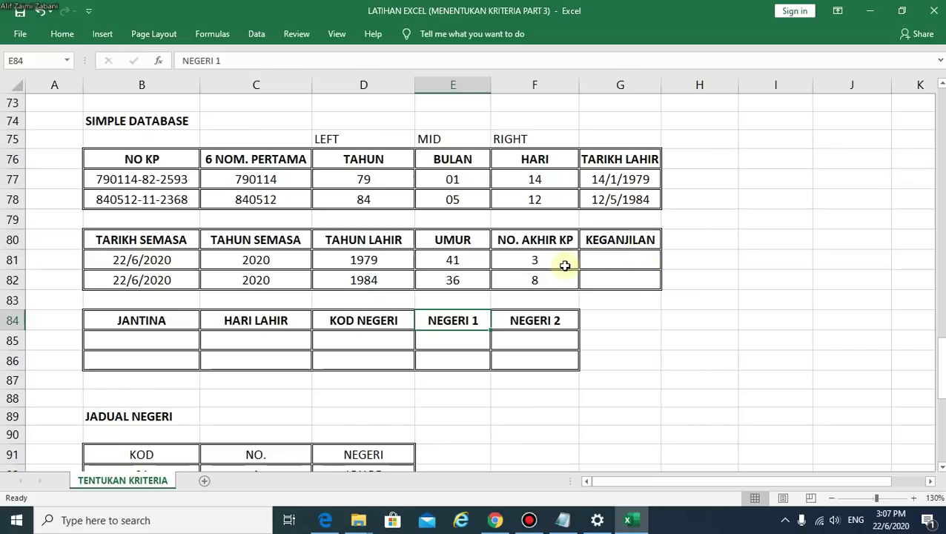
left_click_drag(565, 264, 562, 278)
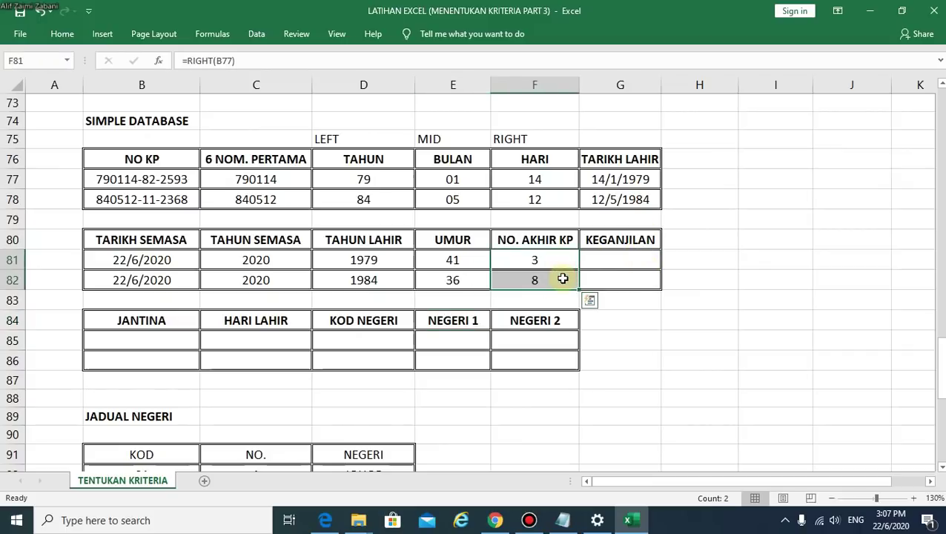
left_click_drag(620, 256, 631, 275)
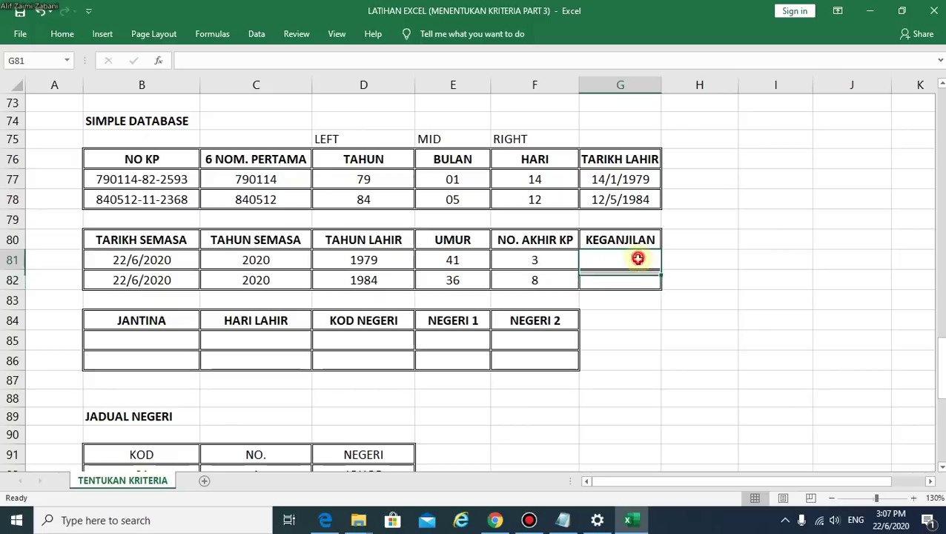
left_click(566, 263)
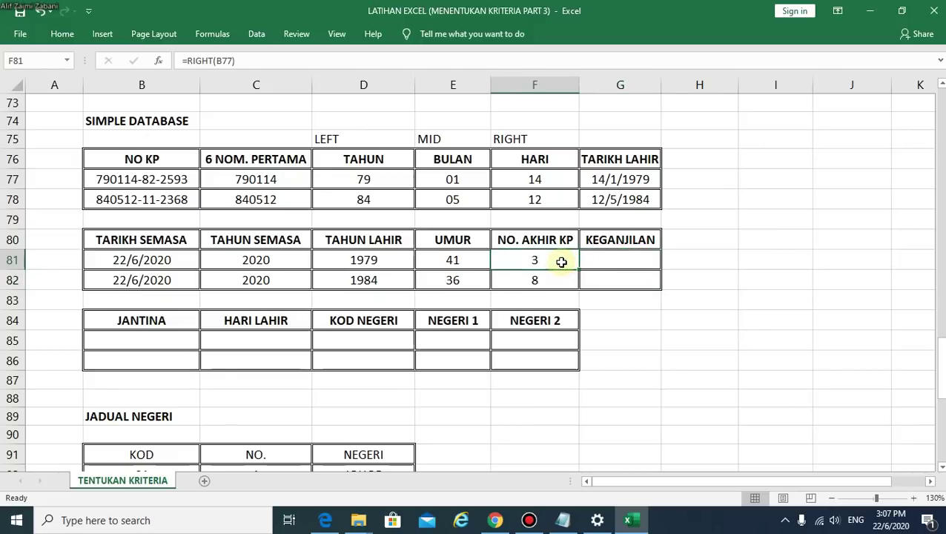
left_click(618, 243)
left_click(619, 280)
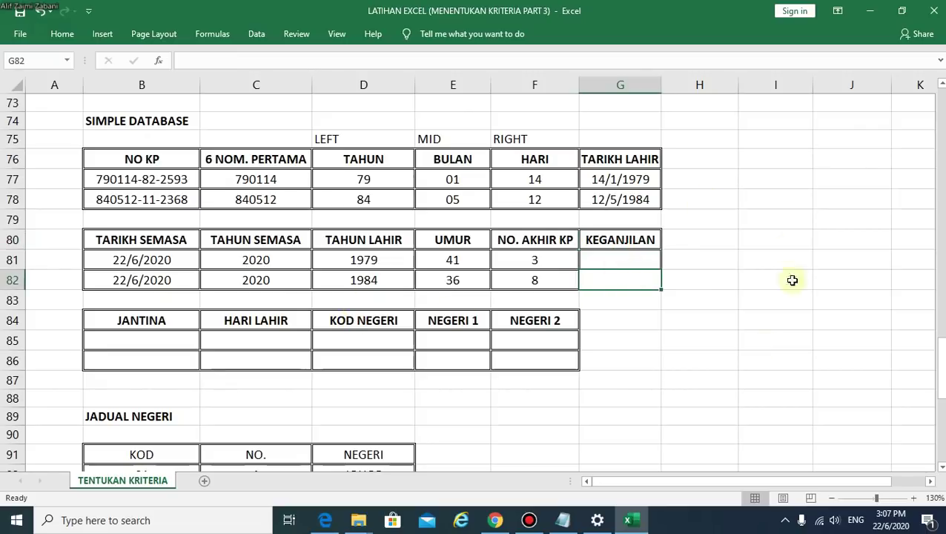
left_click(646, 265)
left_click_drag(646, 265, 645, 274)
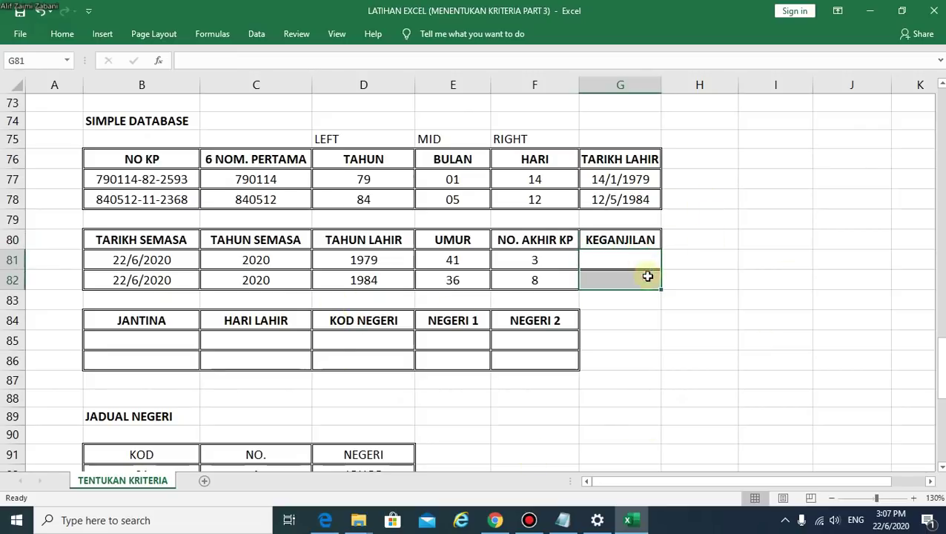
left_click_drag(152, 321, 145, 361)
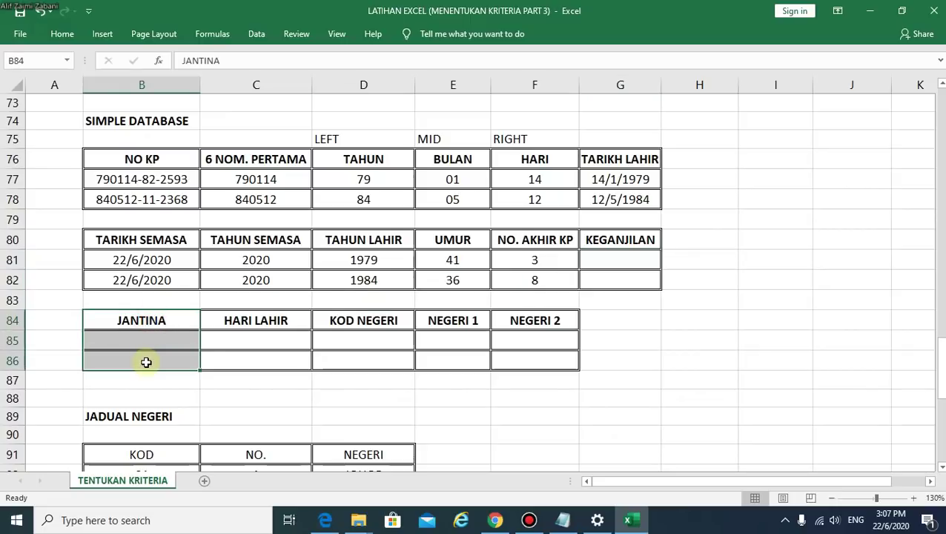
left_click(622, 260)
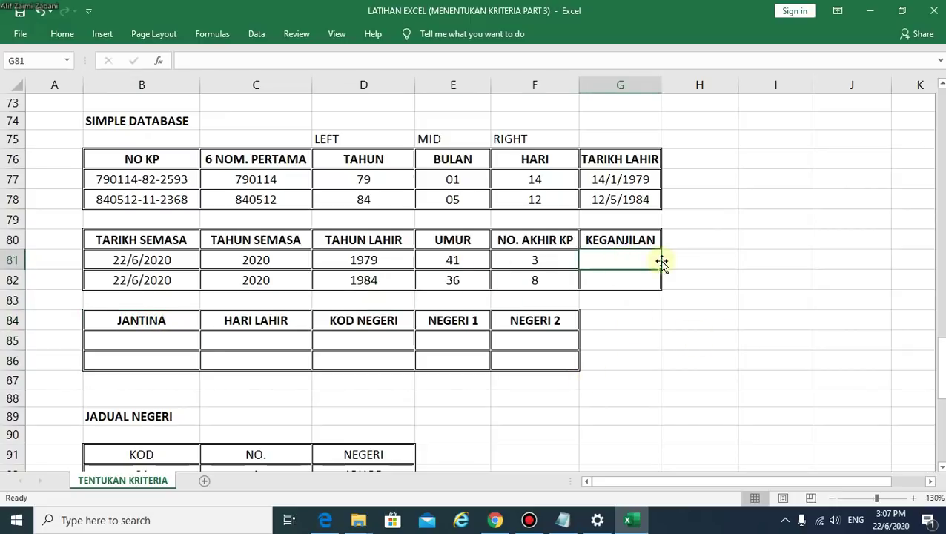
Enter =ISODD(F81) in G81, returning TRUE for the last digit 3
type("=")
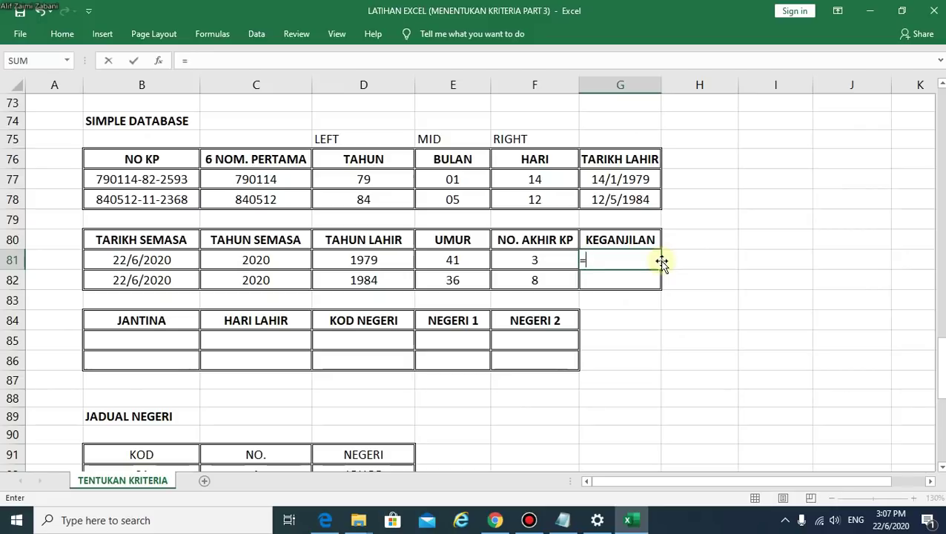
type("ISOD")
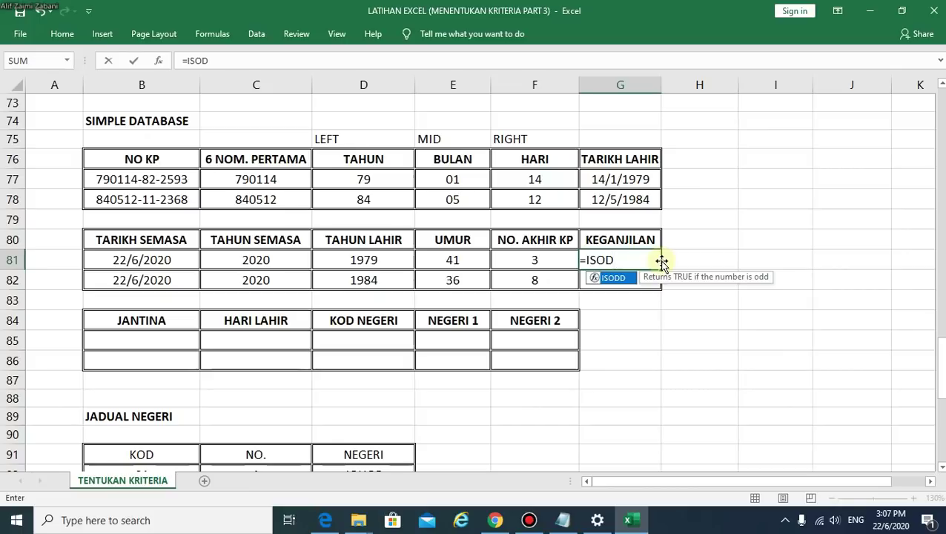
double_click(615, 278)
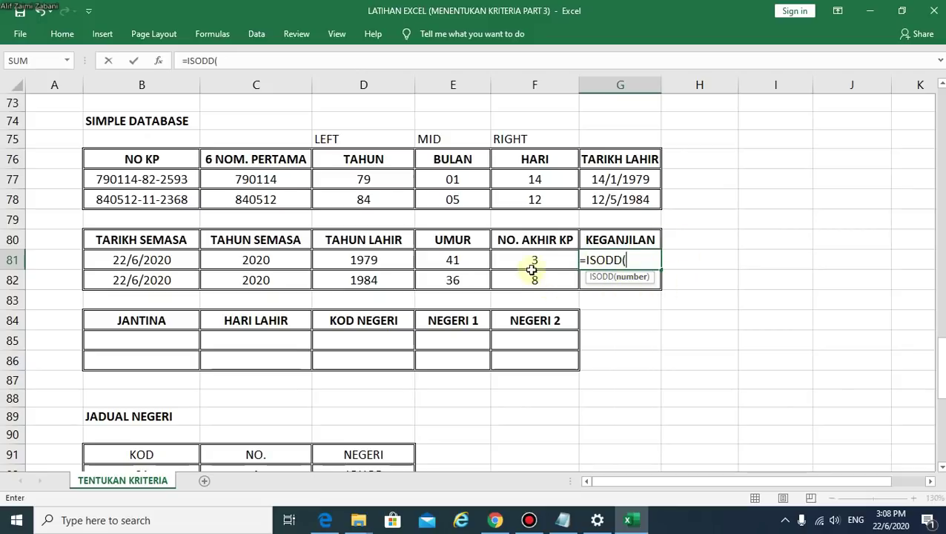
left_click(530, 261)
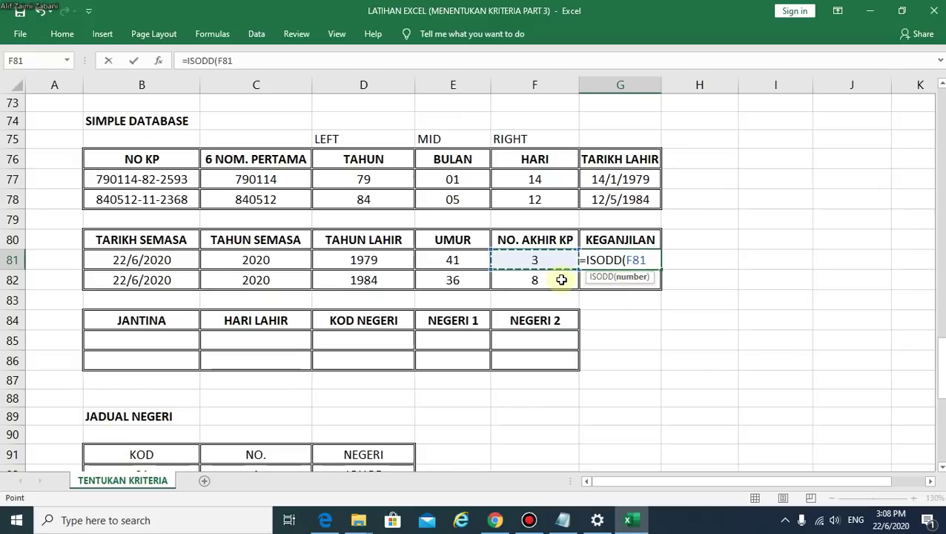
type(")")
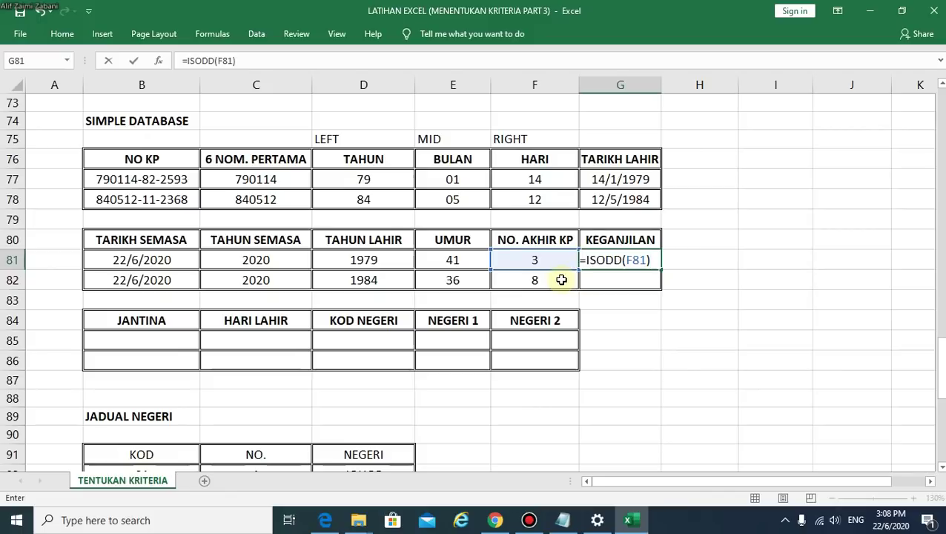
key("Return")
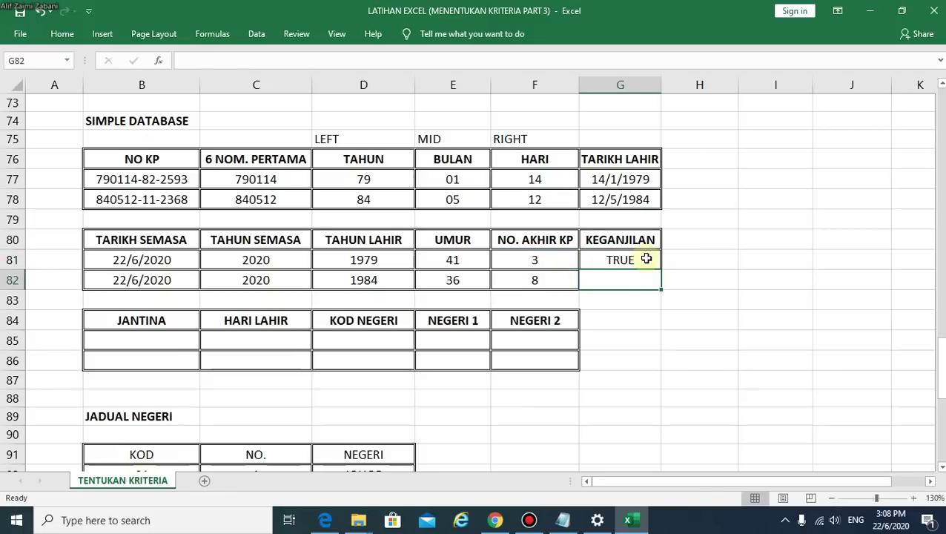
Fill the ISODD formula down to G82, giving FALSE for the digit 8
left_click(645, 257)
left_click_drag(661, 269, 660, 289)
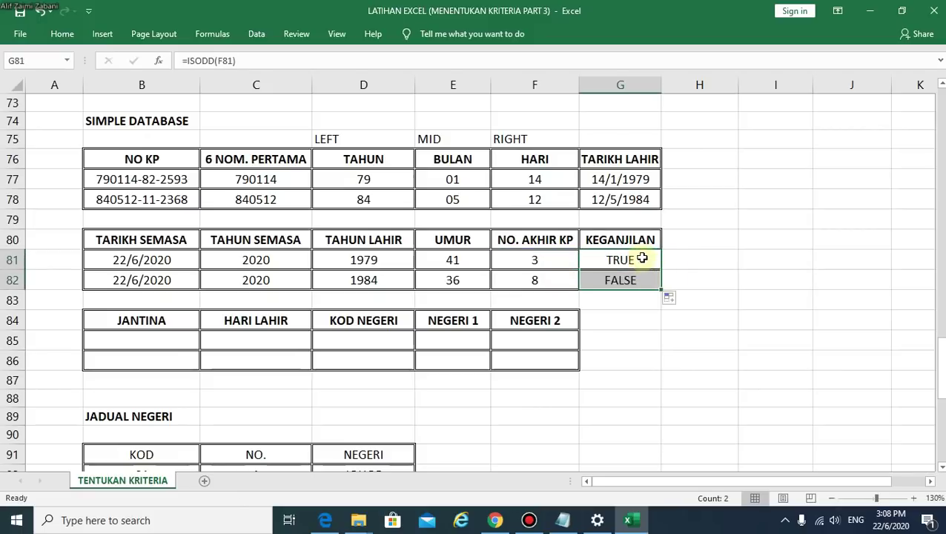
double_click(594, 261)
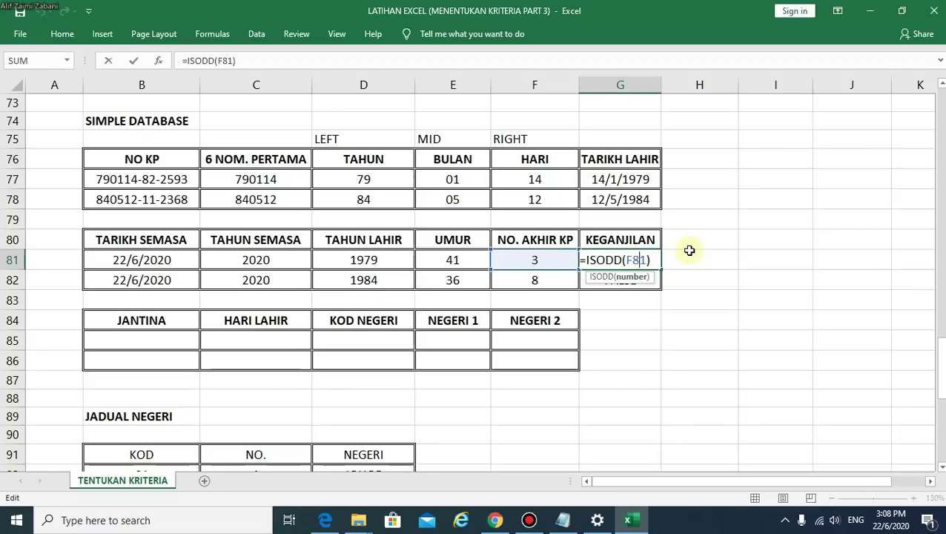
key("ctrl+Return")
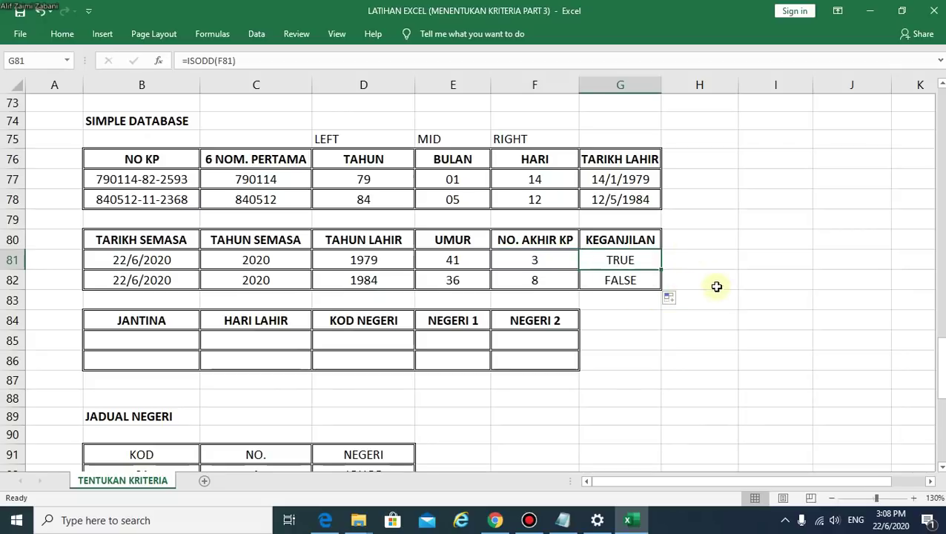
left_click(716, 286)
left_click(686, 320)
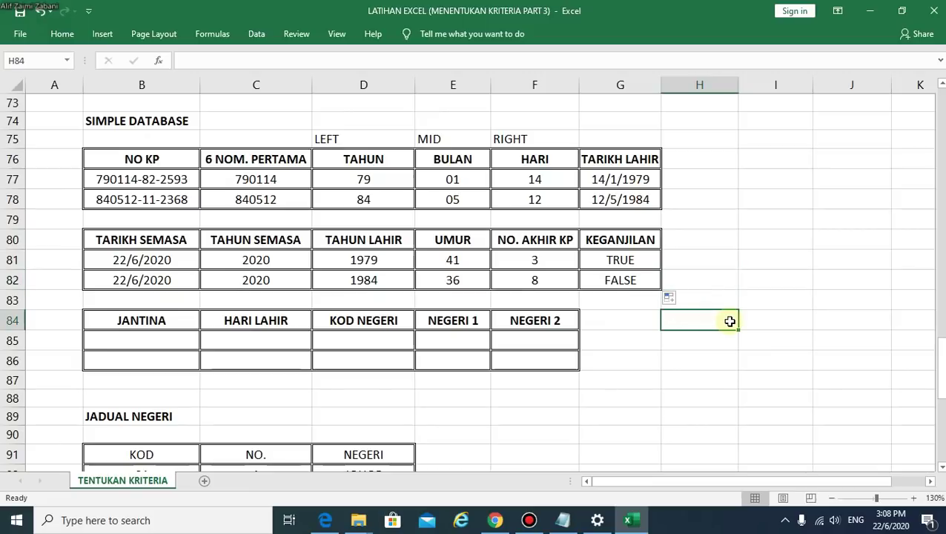
Type GANJIL and TRUE in H84:I84, and GENAP and FALSE in H85:I85
type("GANJIL")
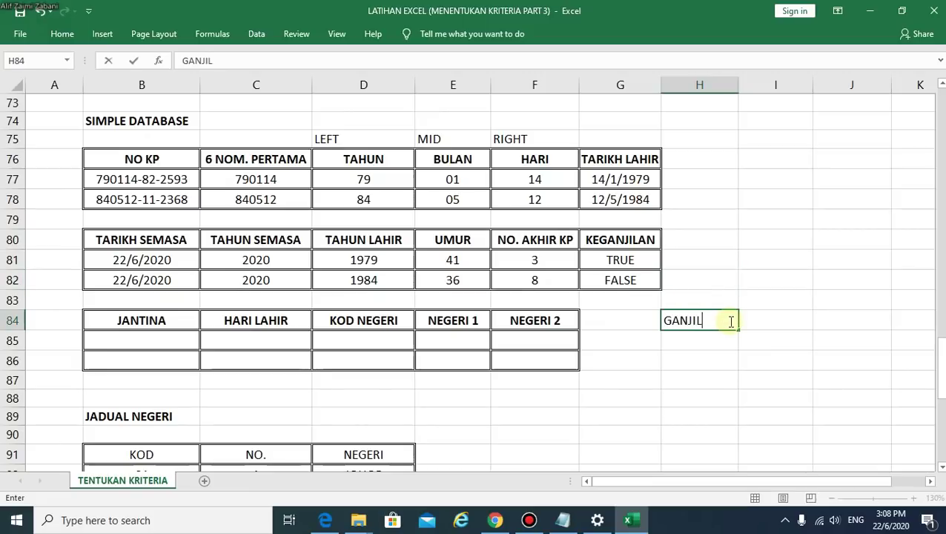
key("Tab")
type("TR")
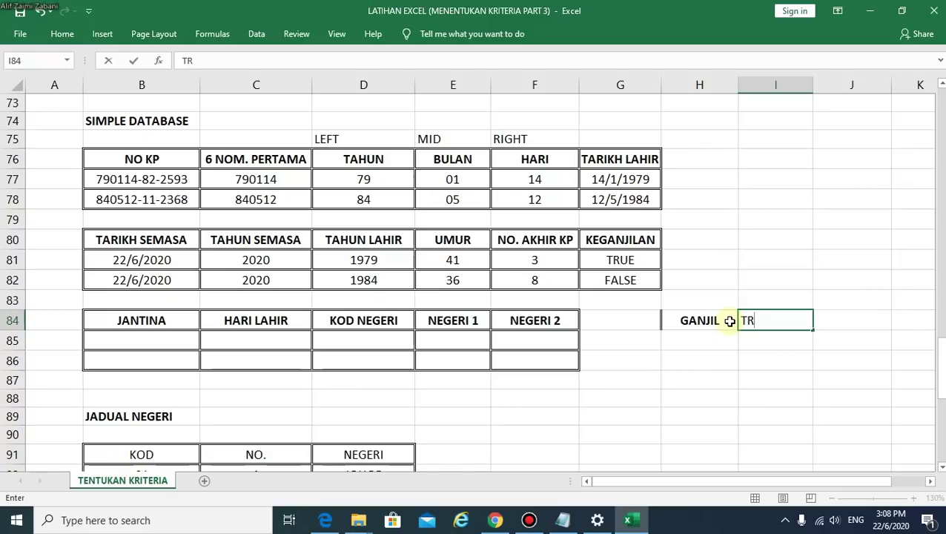
type("UR")
key("Return")
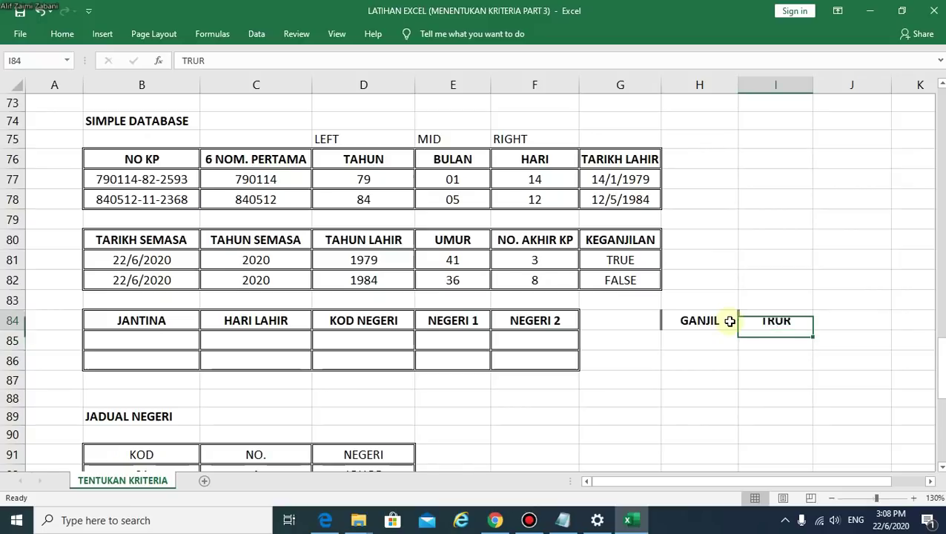
type("TRUE")
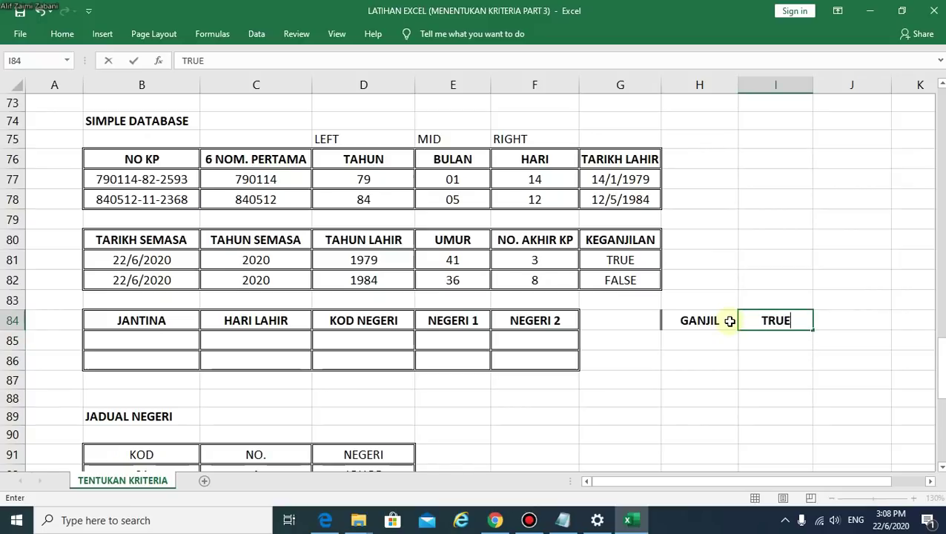
key("Return")
key("Left")
key("Right")
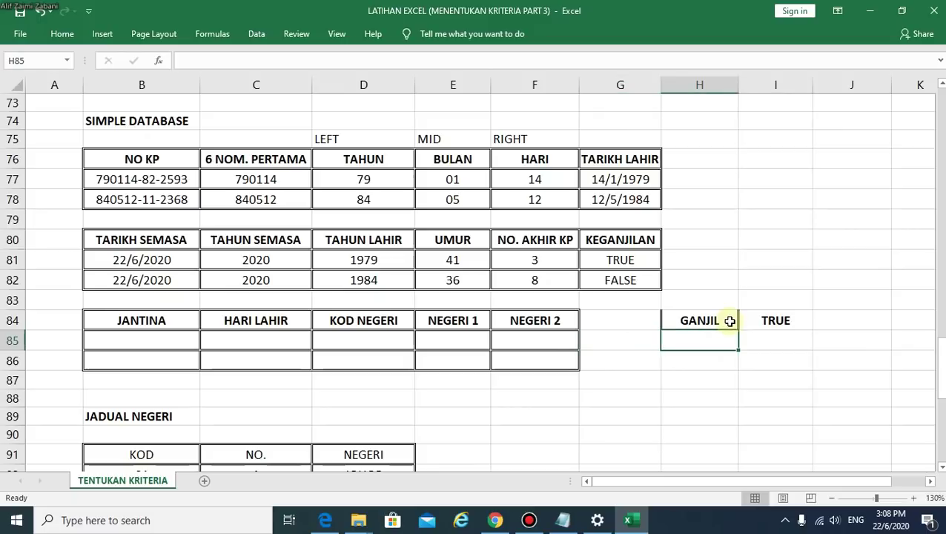
type("GENA")
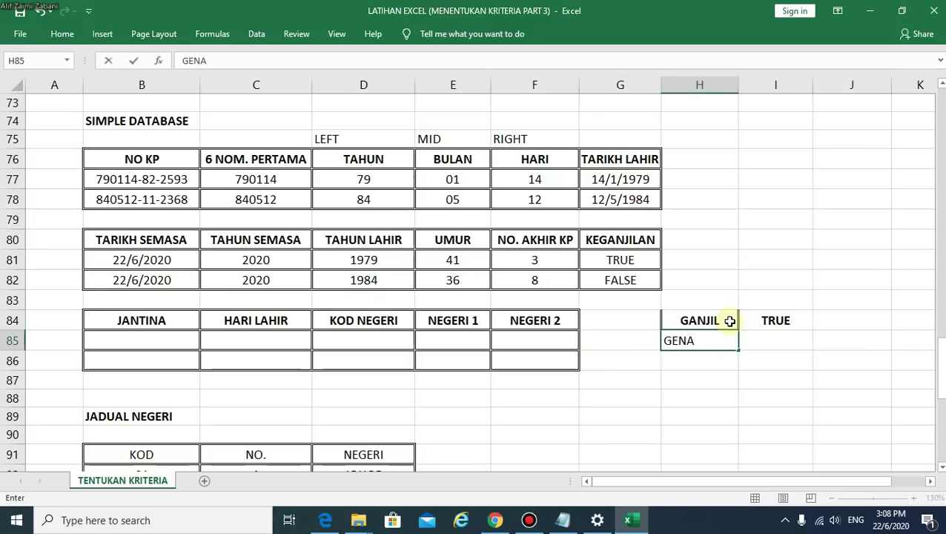
type("P")
key("Tab")
type("FA")
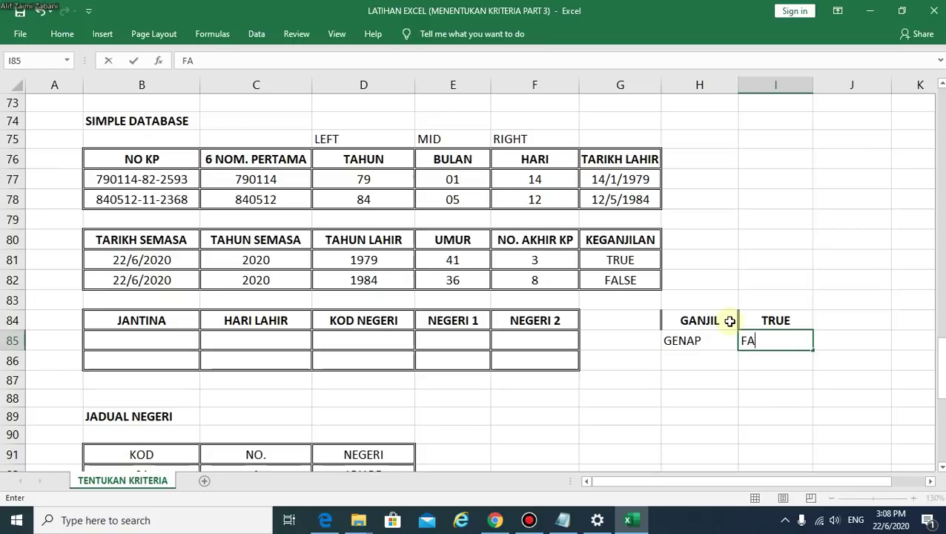
type("LSE0")
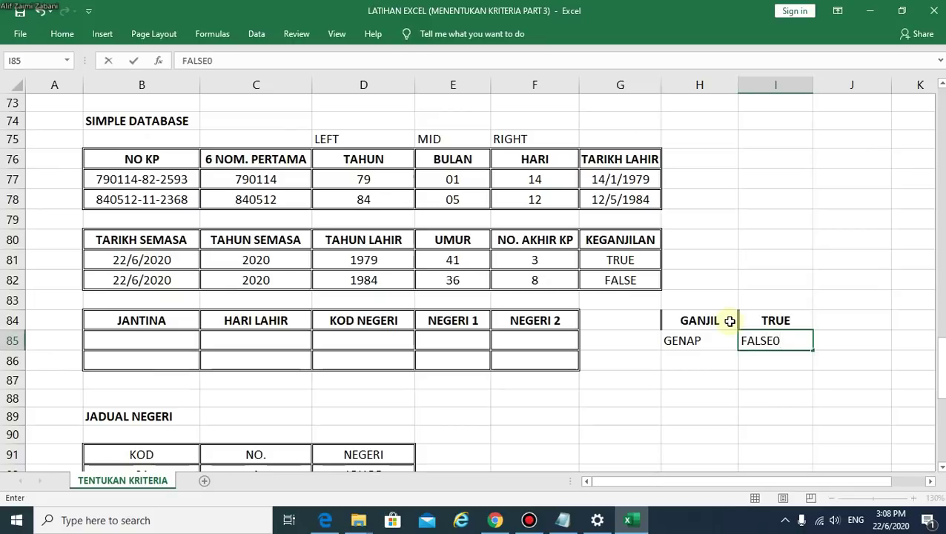
key("BackSpace")
key("Tab")
key("Up")
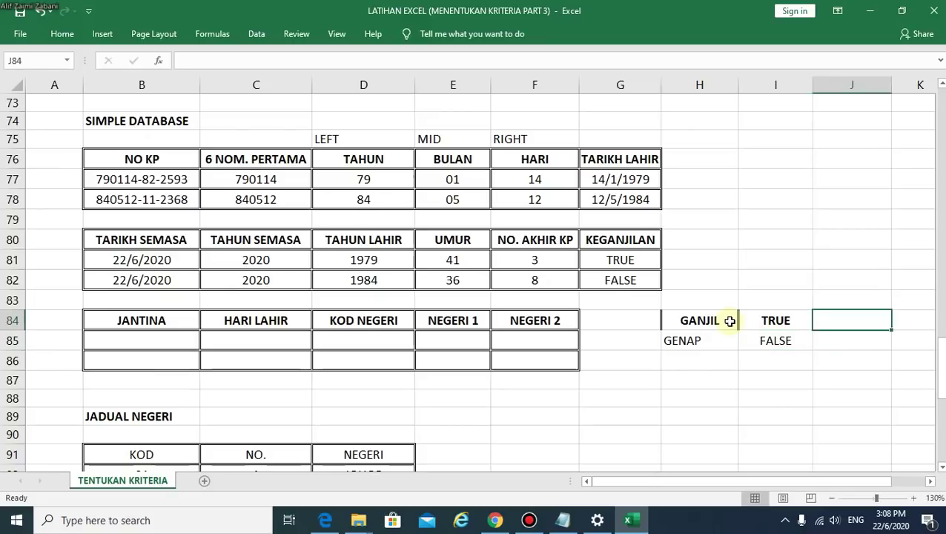
Add LAKI in J84 and P'PUAN in J85 to complete the reference block
type("LAKI")
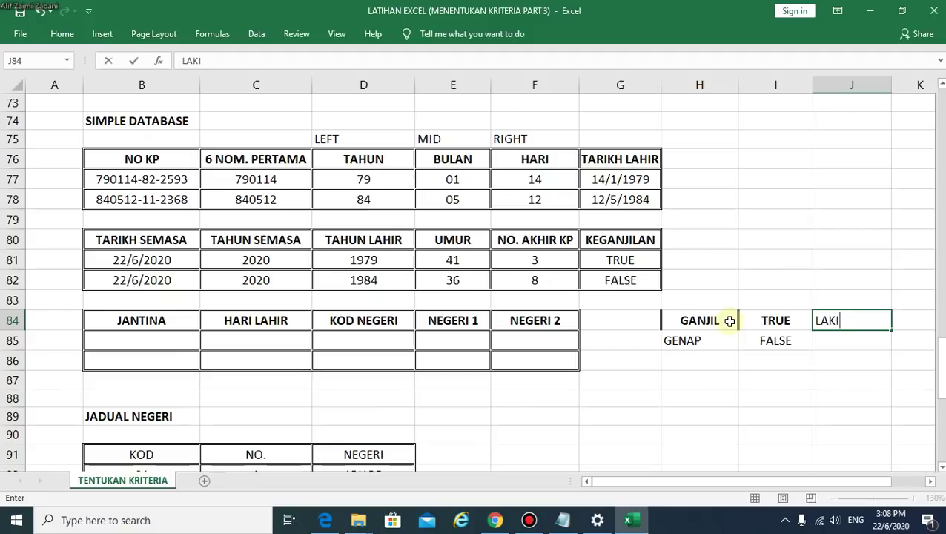
key("Left")
key("Down")
key("Right")
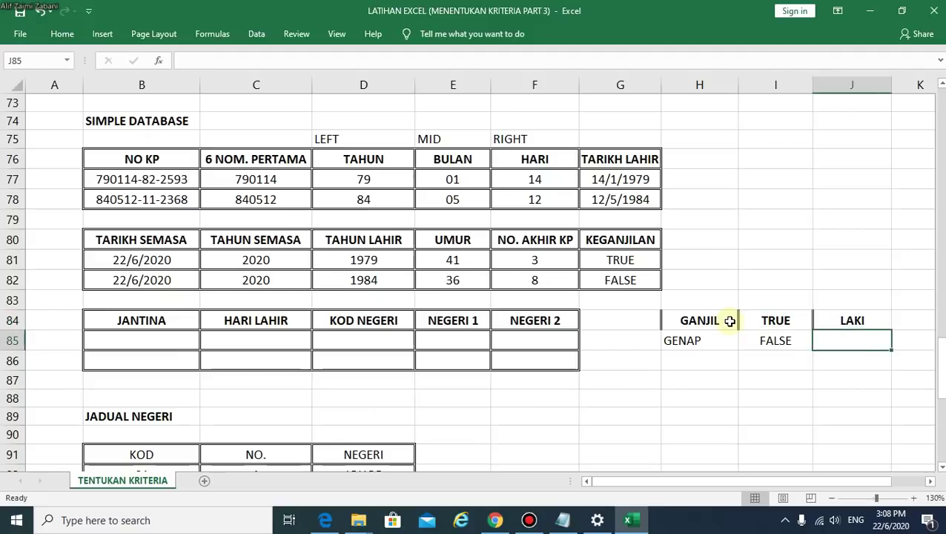
type("P'PUAN")
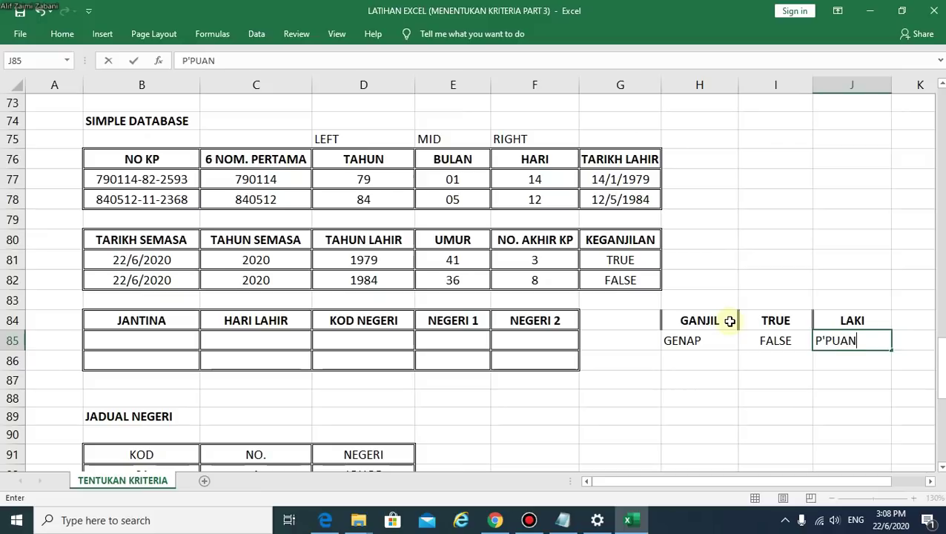
Clear the table formatting from the H84:J85 reference block
left_click_drag(697, 320, 816, 338)
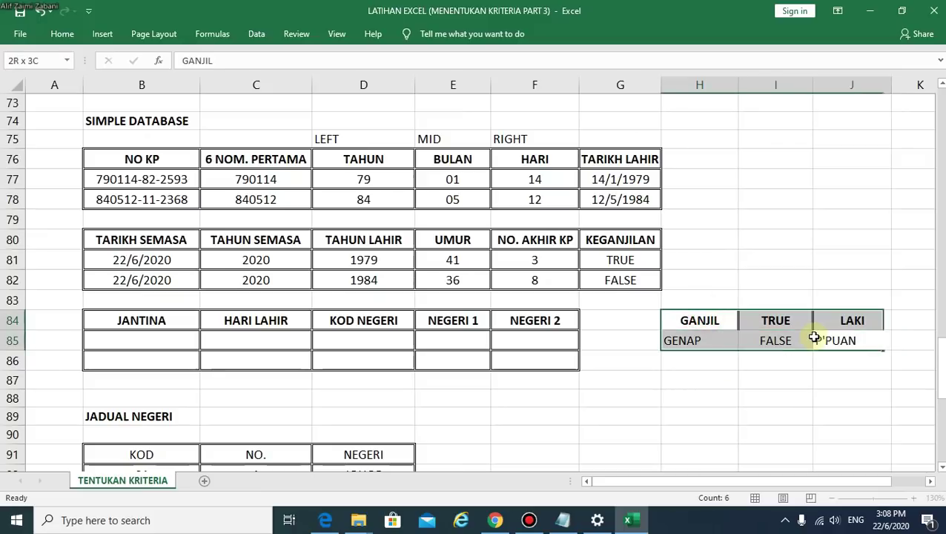
left_click(62, 33)
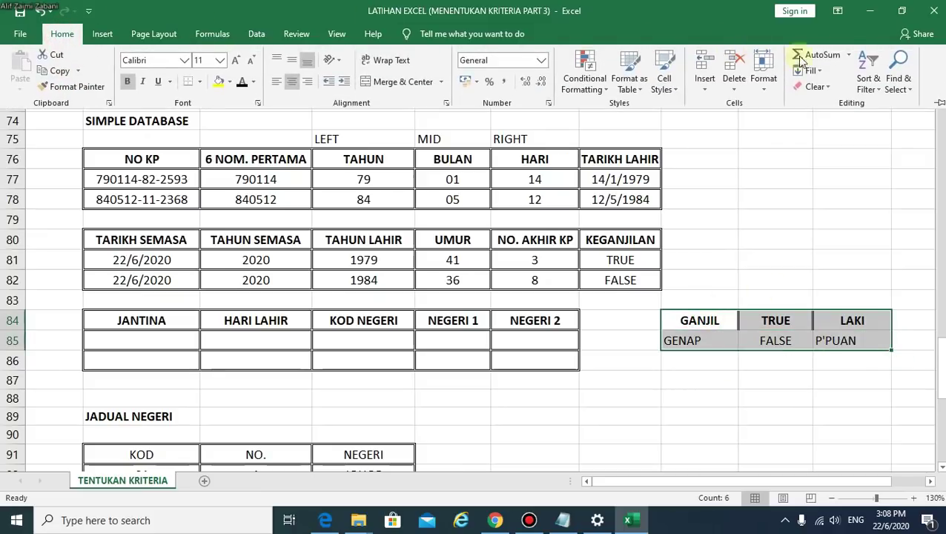
left_click(811, 95)
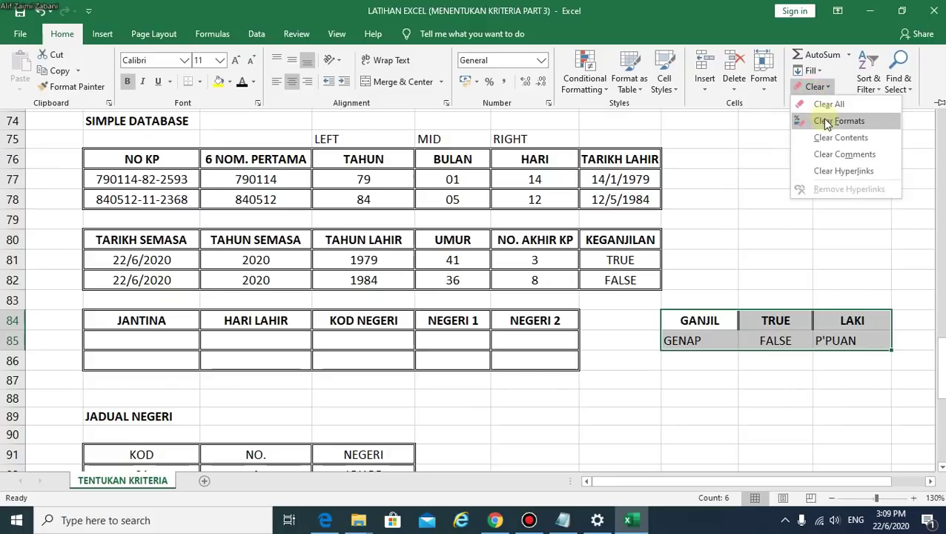
left_click(826, 122)
left_click(821, 397)
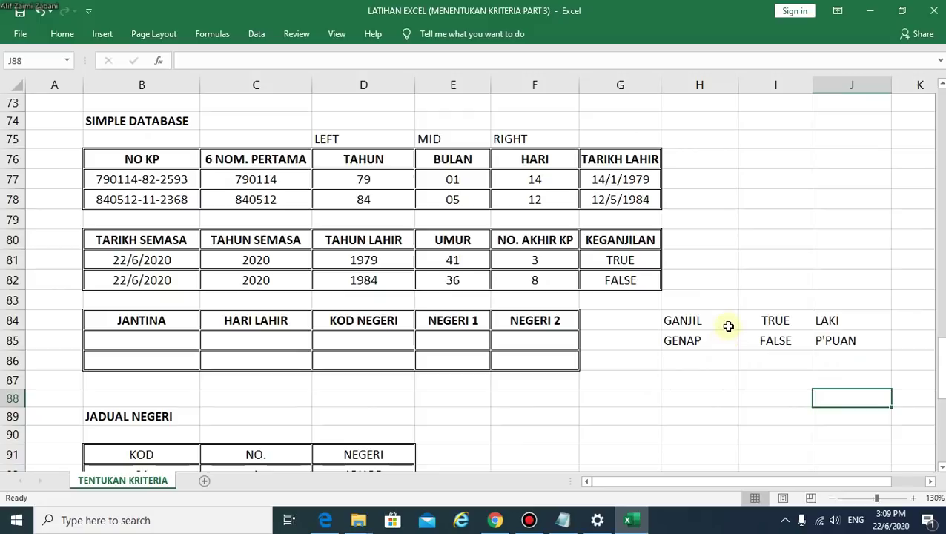
Review the RIGHT and ISODD formulas in F81, G81, F82 and G82
left_click_drag(632, 256, 634, 277)
left_click(647, 263)
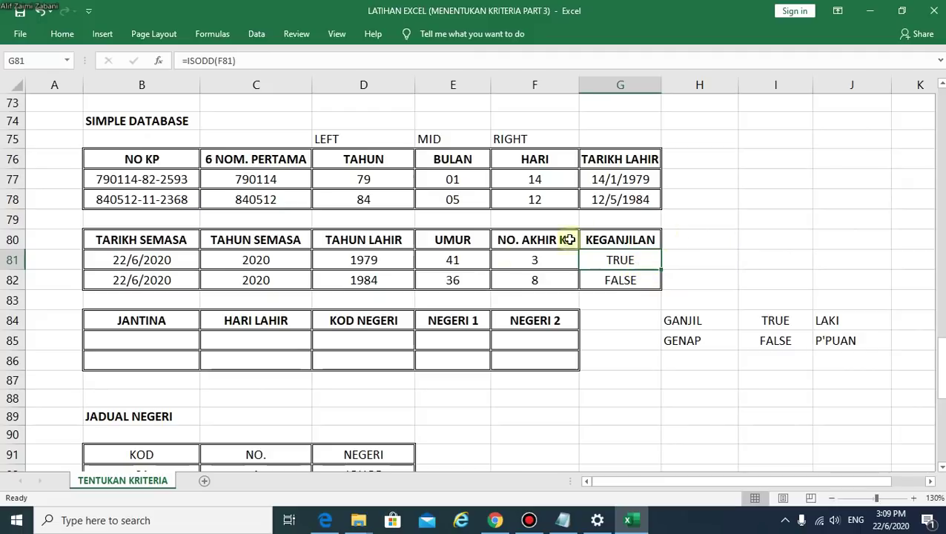
left_click(535, 259)
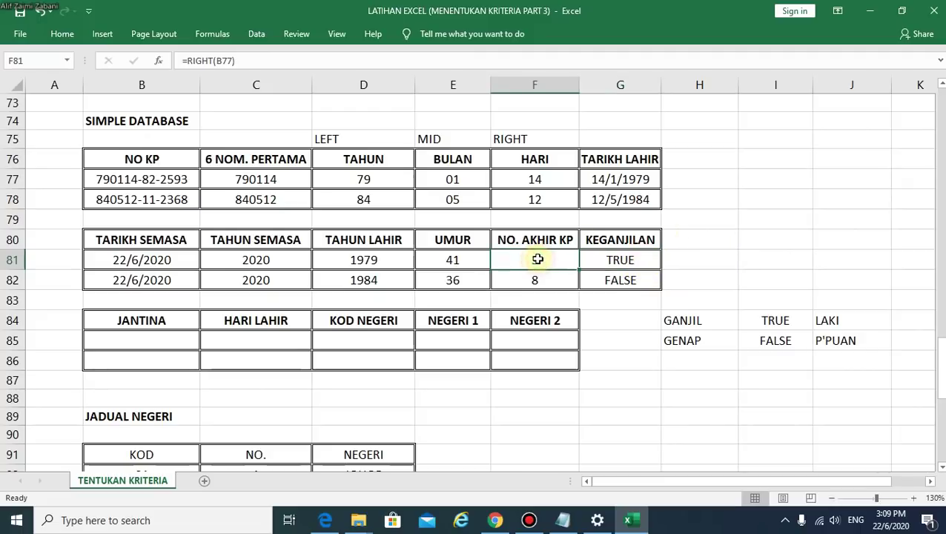
left_click(627, 261)
left_click(539, 280)
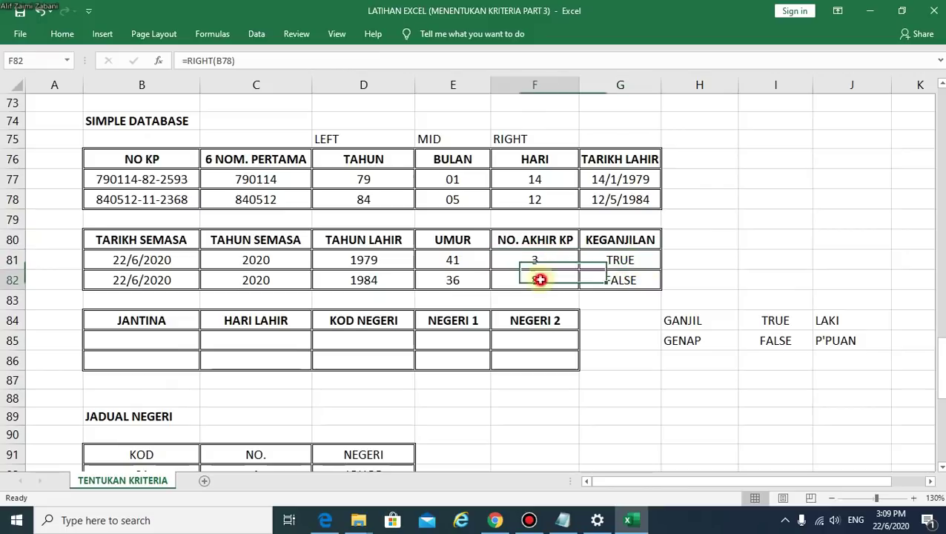
left_click(606, 280)
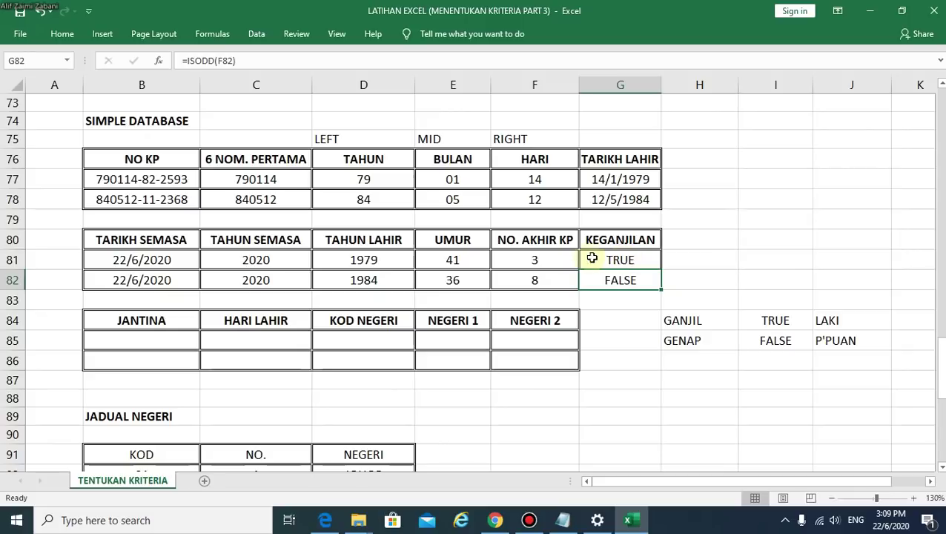
Recheck the G81:G82 oddness results and start a formula in B85 under JANTINA
left_click(644, 261)
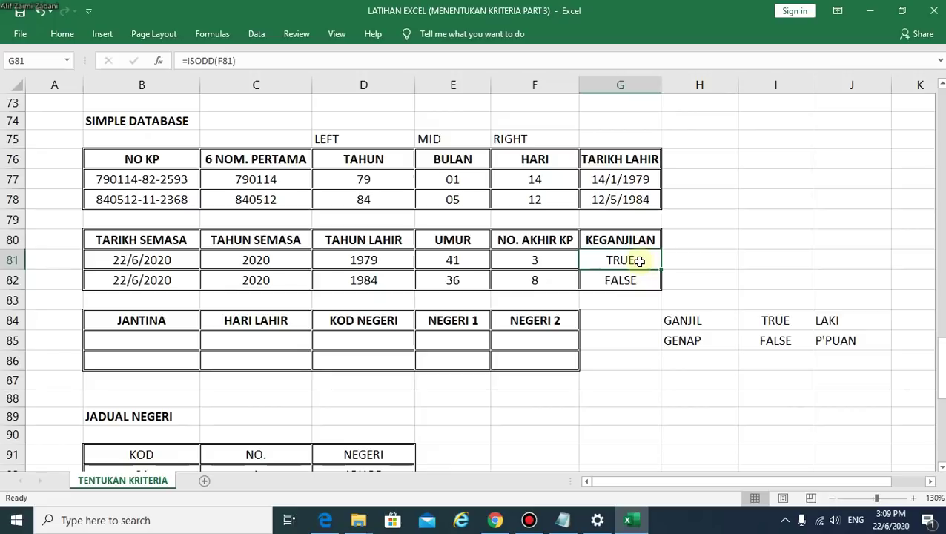
left_click(625, 279)
left_click(627, 259)
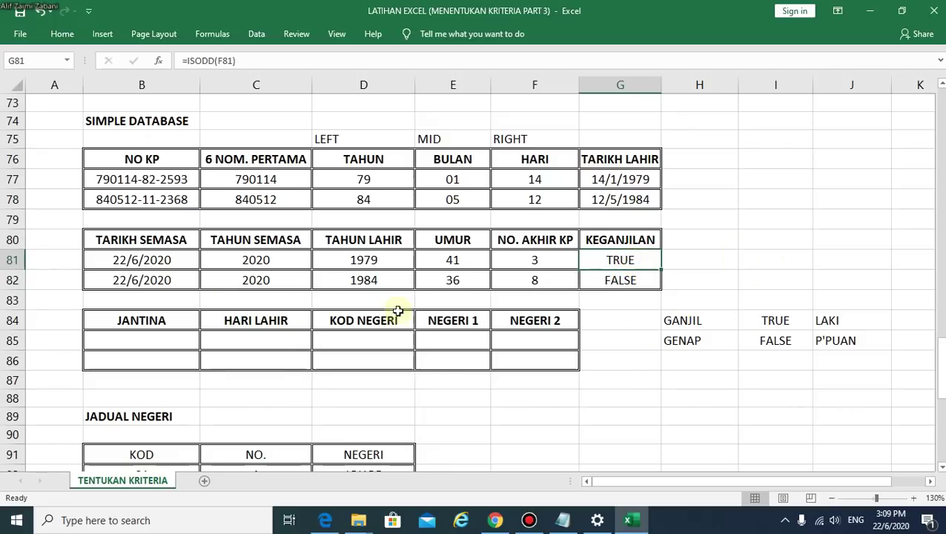
left_click(154, 342)
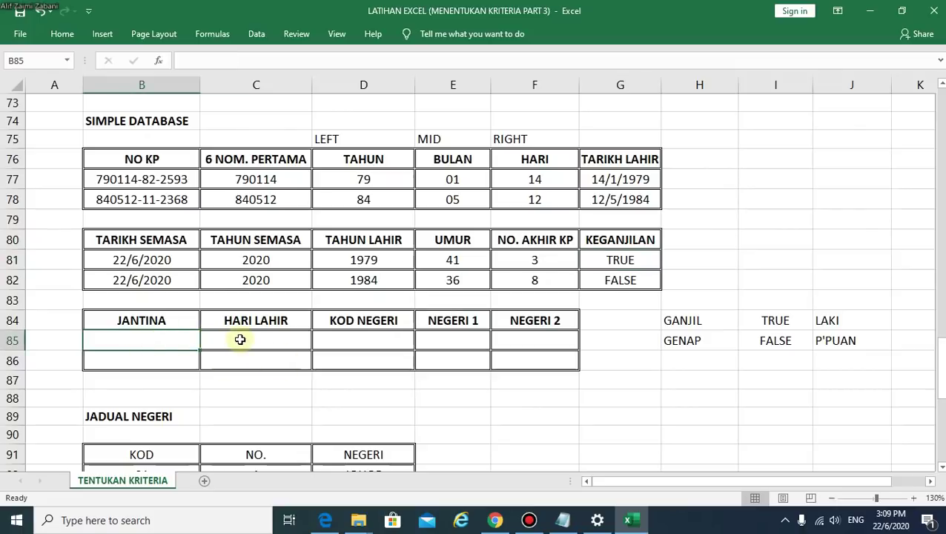
type("=")
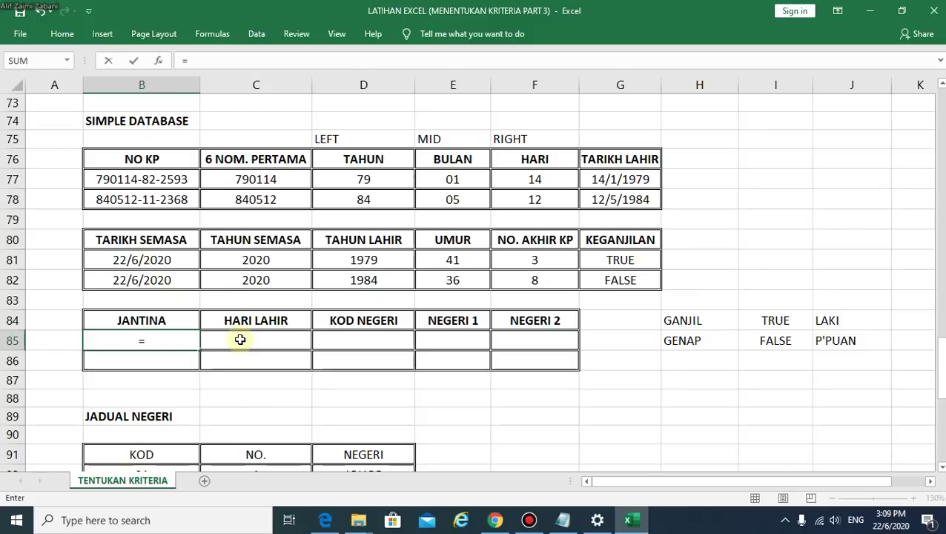
Enter =IF(G81,"LELAKI","PEREMPUAN") in B85 so the gender follows G81's oddness result
type("IF(")
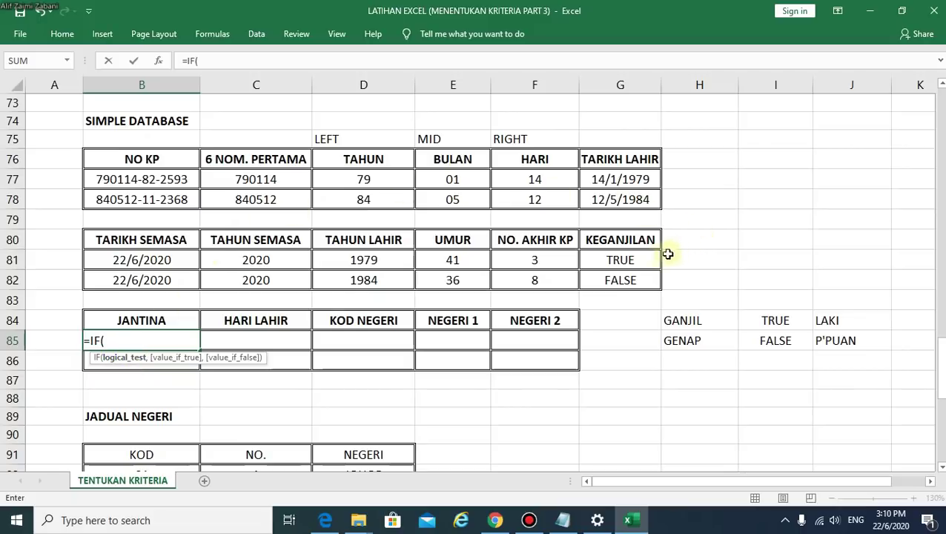
left_click(635, 257)
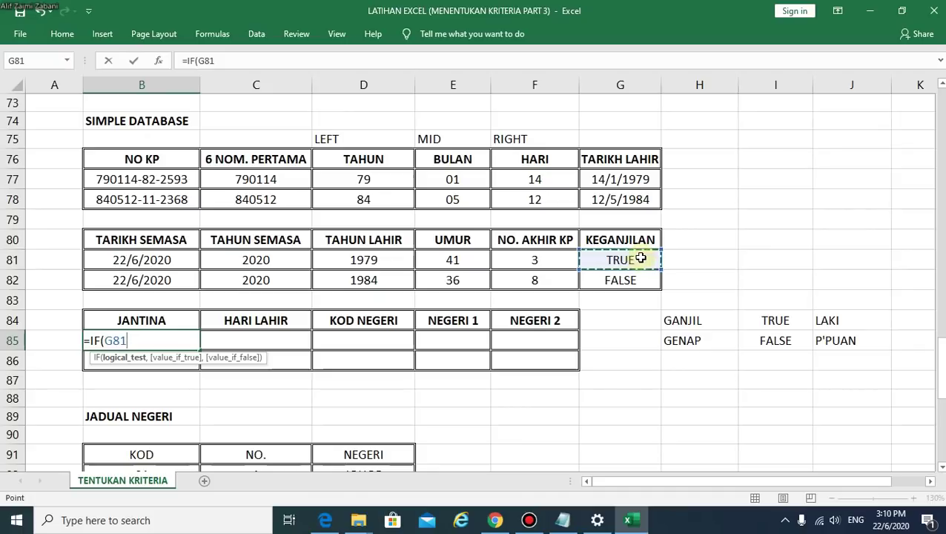
type(",")
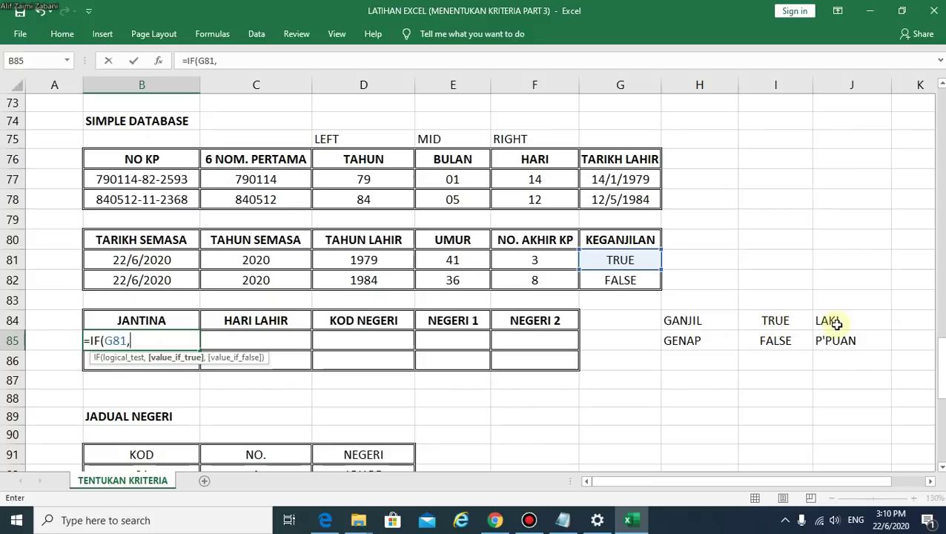
type("\"L")
type("ELAKI\"")
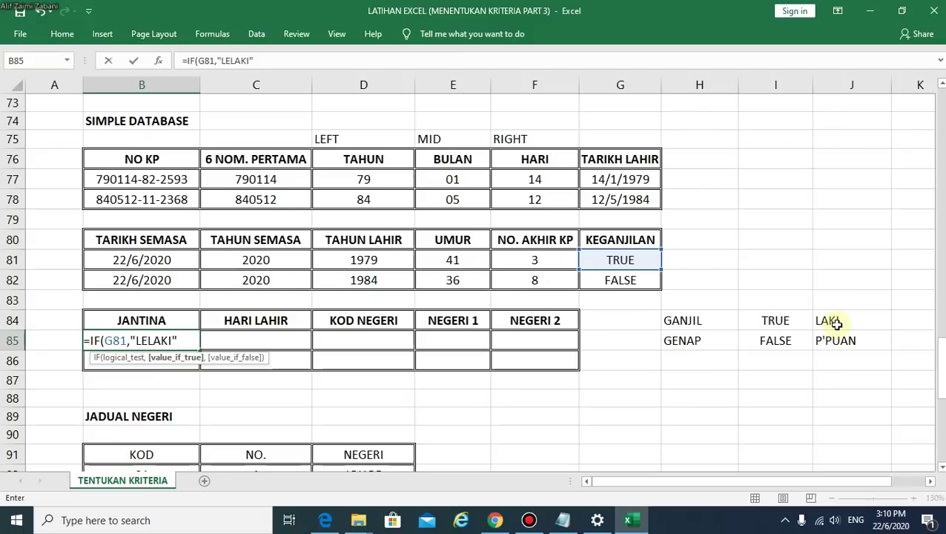
type(",")
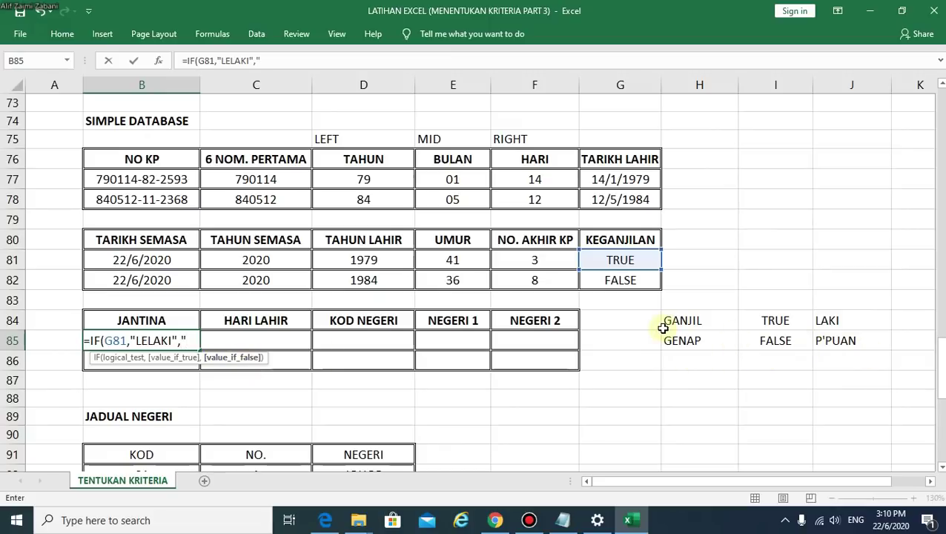
type("PEREMPUAN")
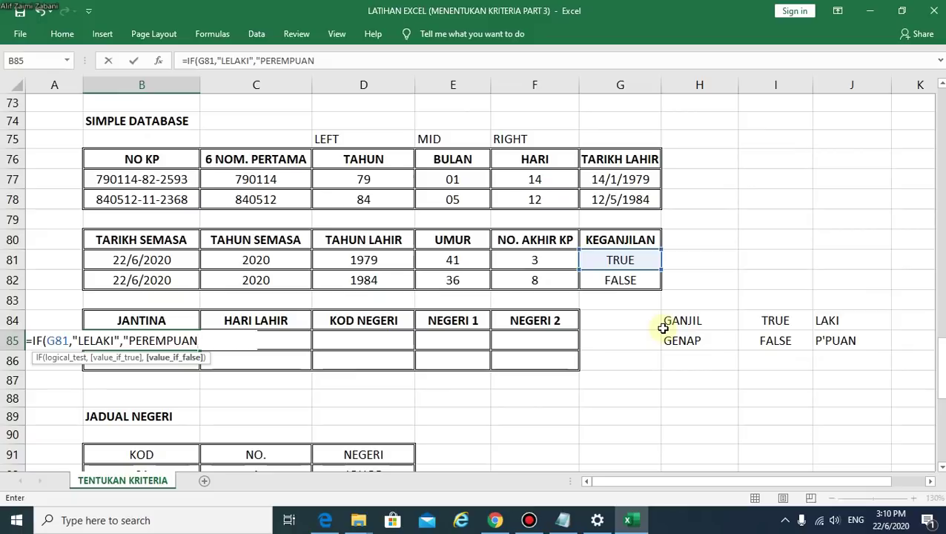
type("\")")
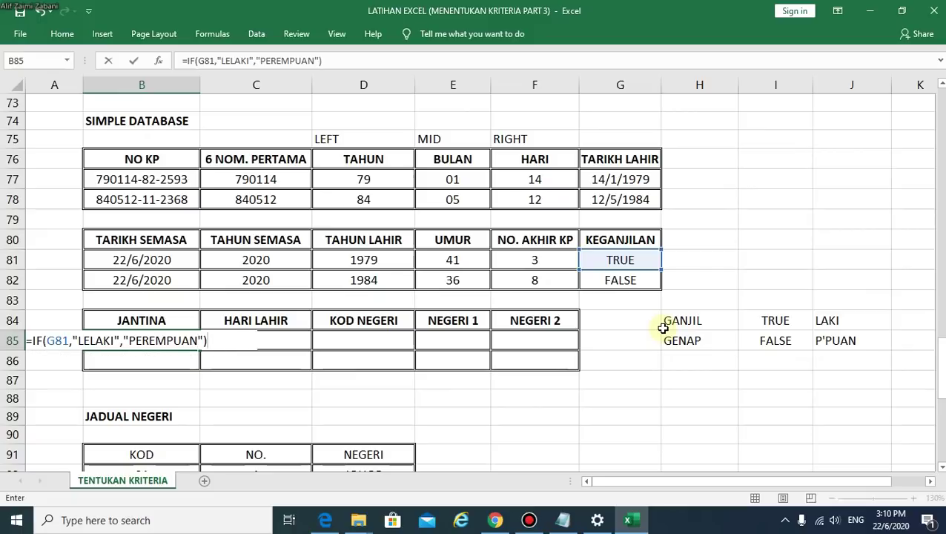
key("Return")
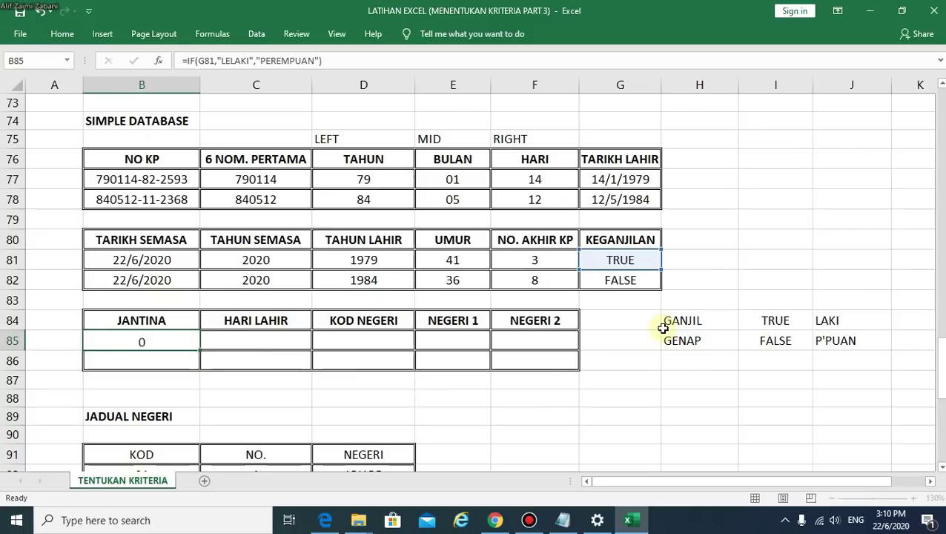
Fill the gender formula down to B86 and change B77's IC number to end in 6
left_click(169, 346)
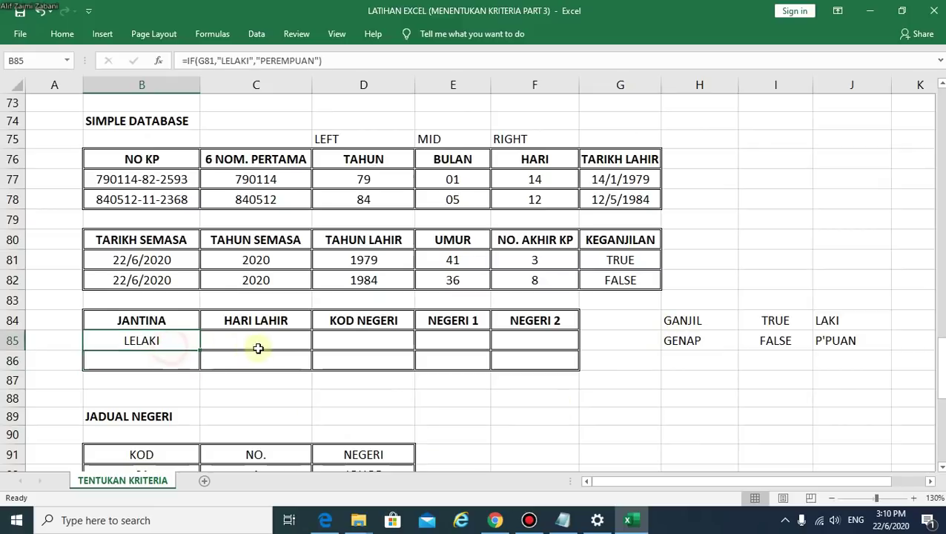
left_click_drag(200, 349, 200, 365)
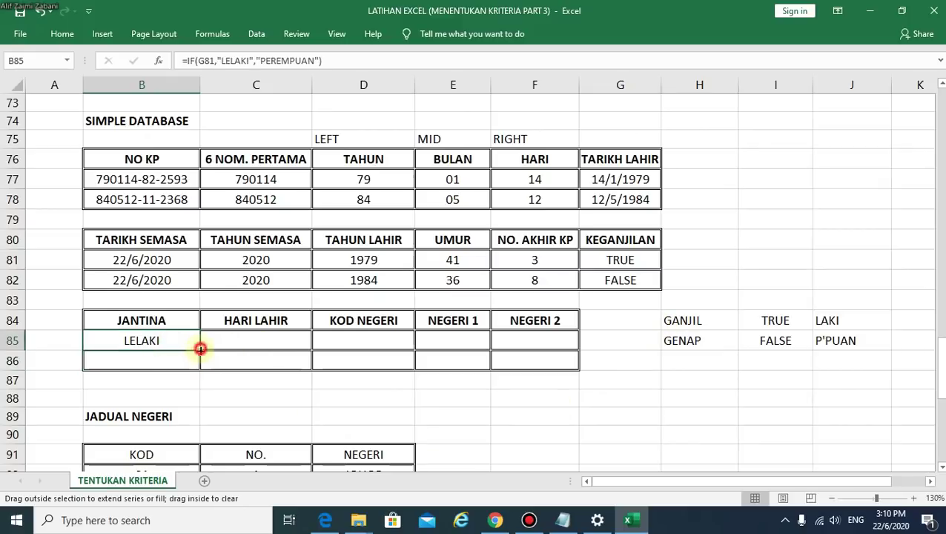
double_click(190, 178)
left_click_drag(185, 179, 304, 180)
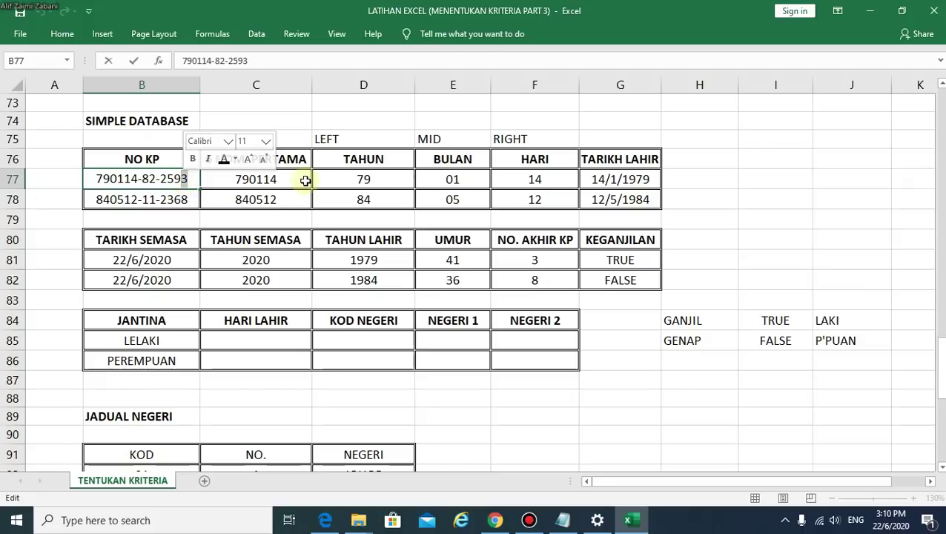
type("6")
key("Return")
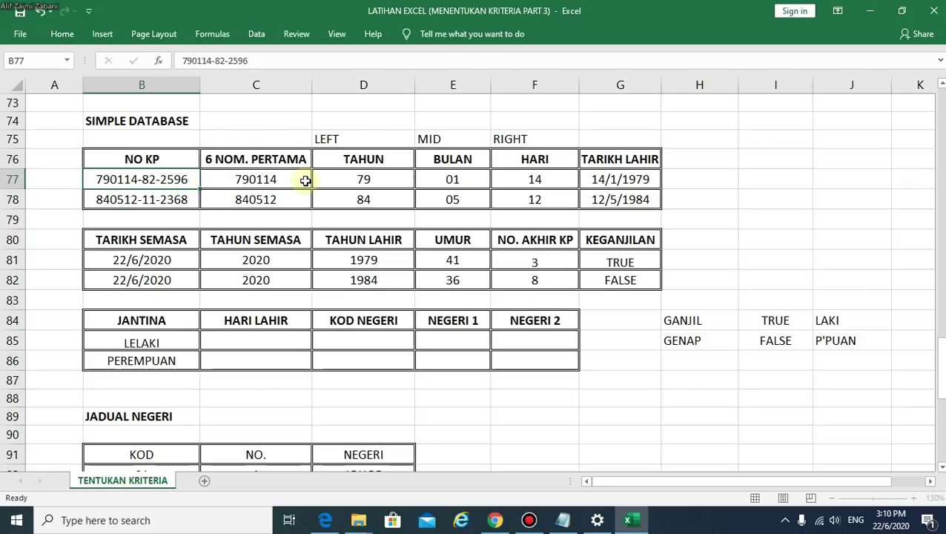
Edit B77's IC number so it ends in 9, then review B85's gender formula unchanged
double_click(187, 180)
key("BackSpace")
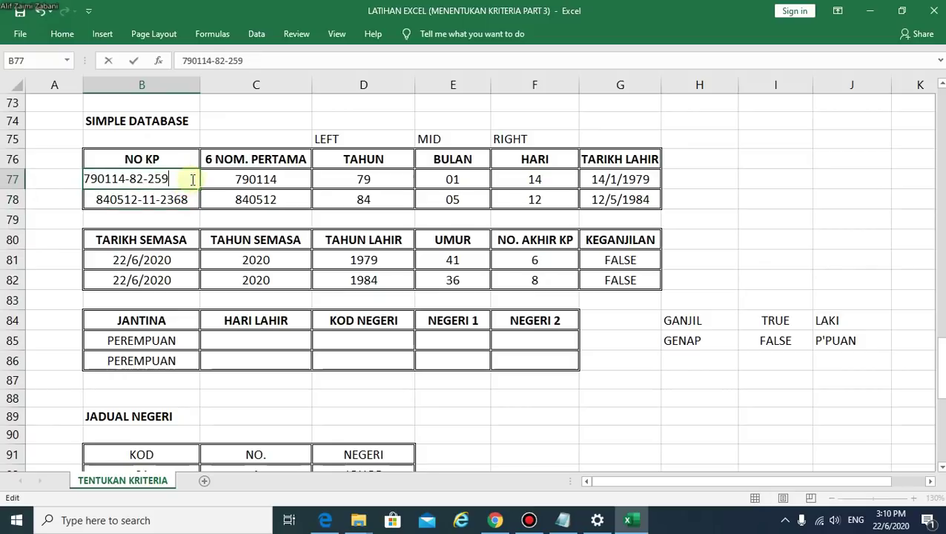
type("9")
key("Return")
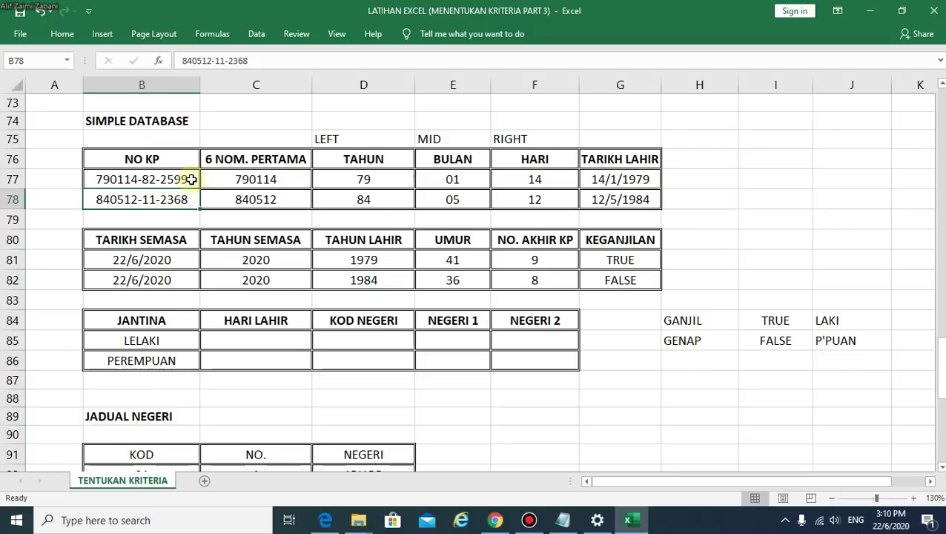
left_click_drag(176, 339, 175, 361)
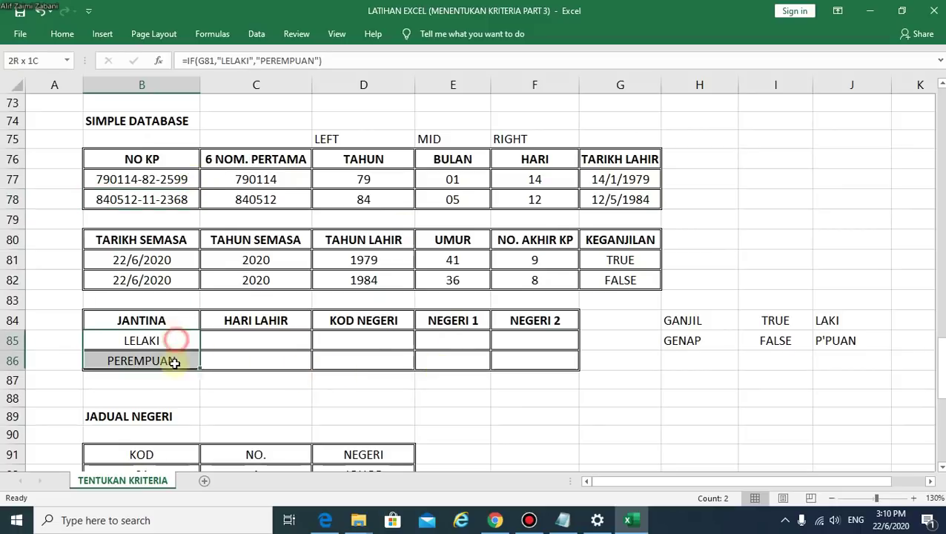
double_click(169, 342)
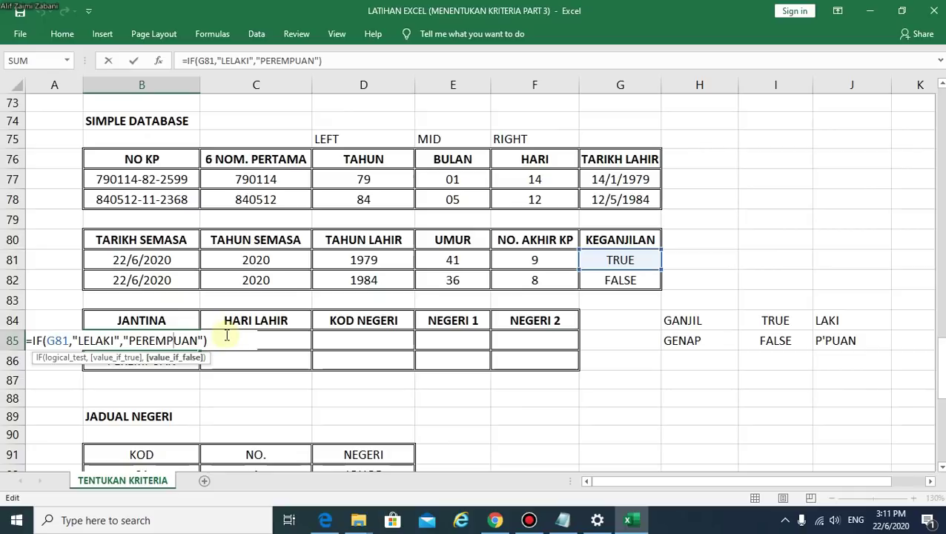
left_click(226, 342)
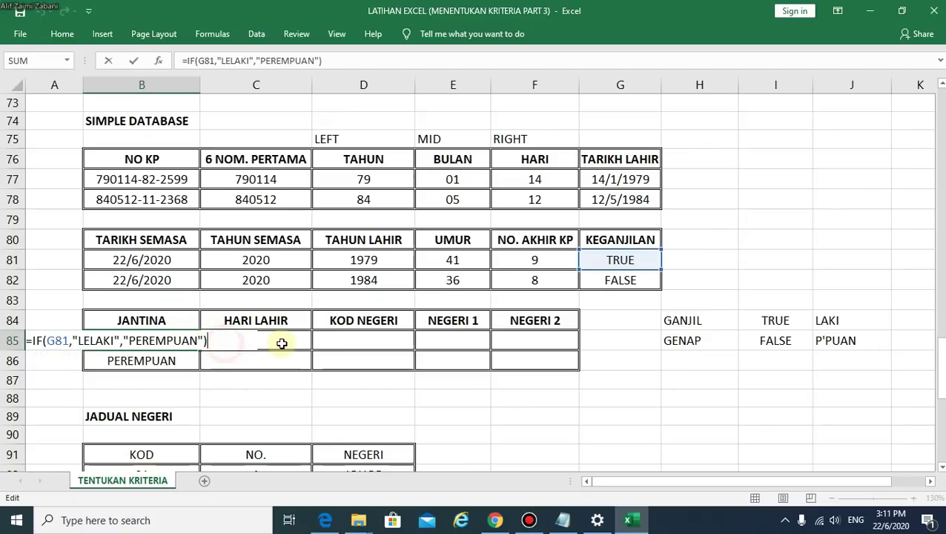
key("Return")
Inspect the HARI LAHIR cells C85:C86 and the birth-date DATE formula in G77
left_click(297, 341)
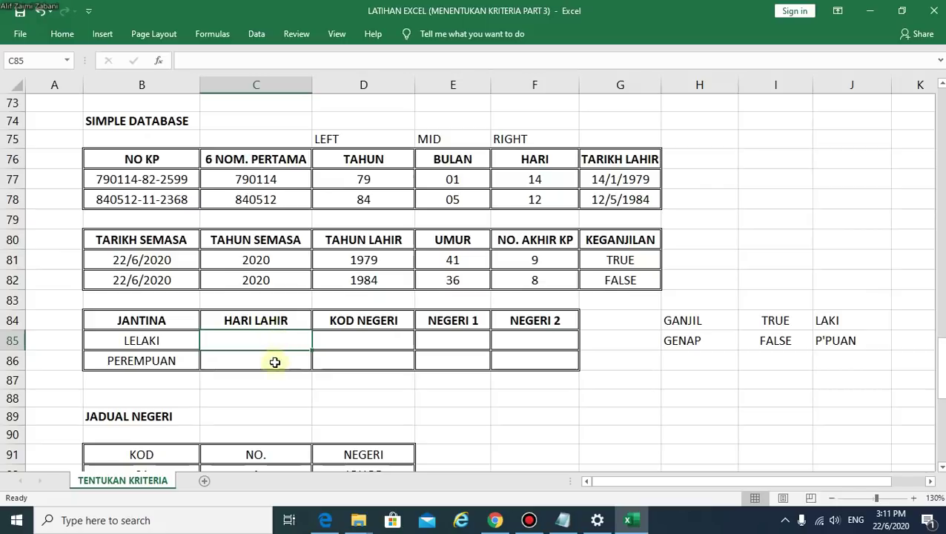
left_click(274, 361)
left_click(277, 340)
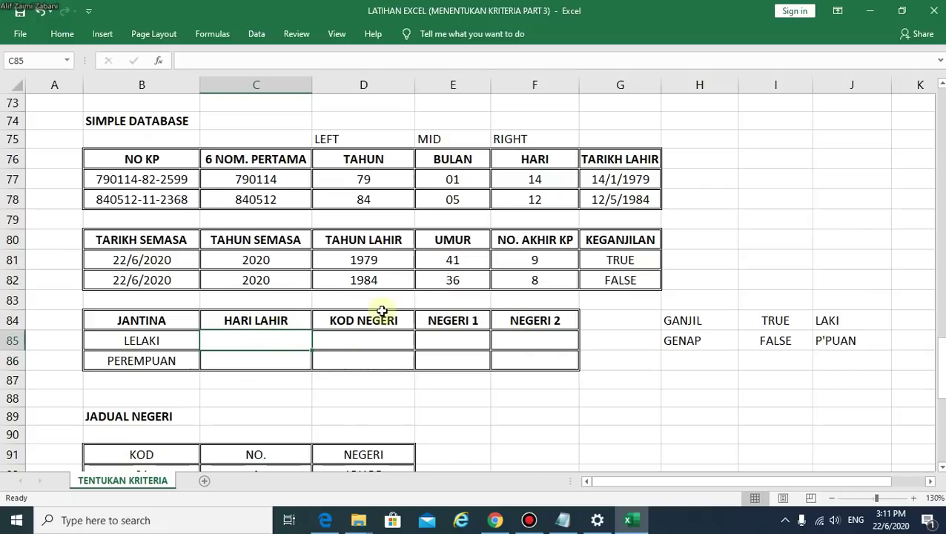
left_click(646, 178)
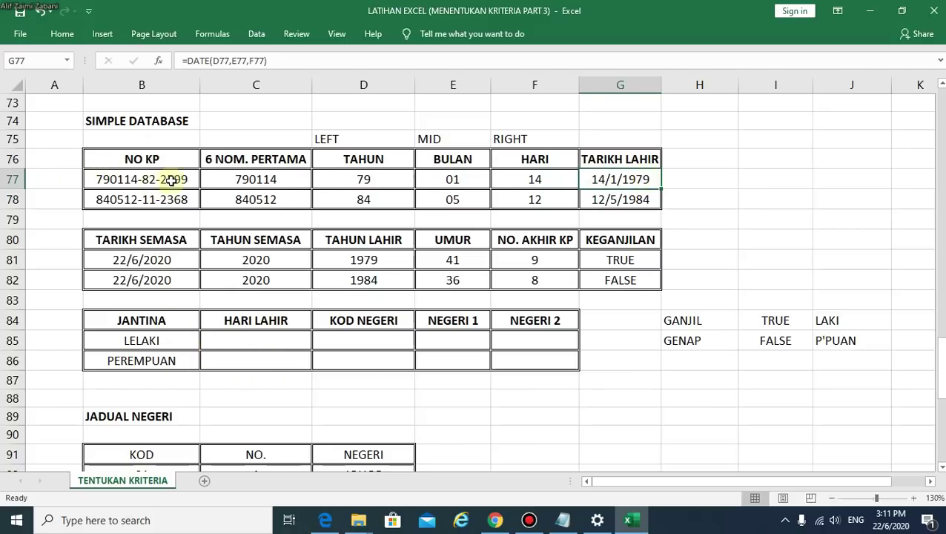
Enter =TEXT(G77,"DDDD") in C85 to show the first person's birth weekday
left_click(269, 338)
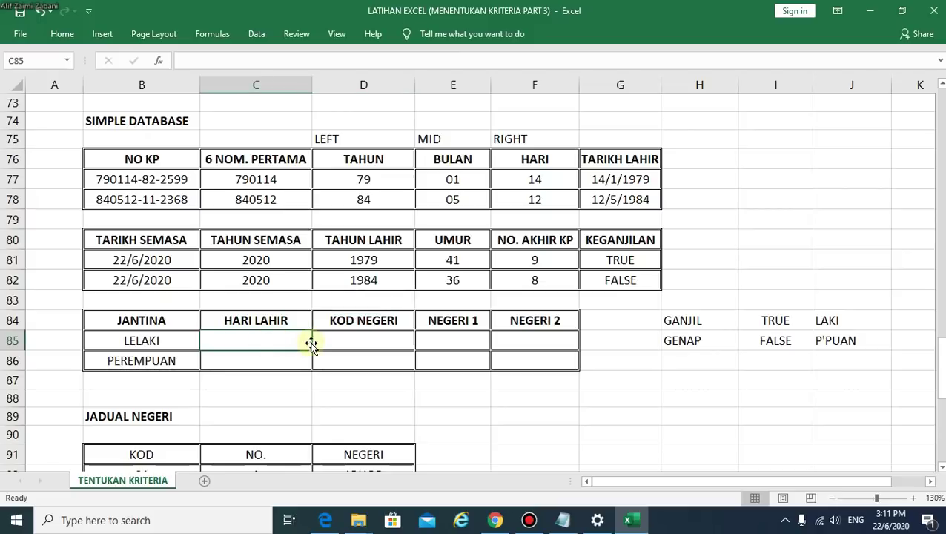
type("=TEXT(")
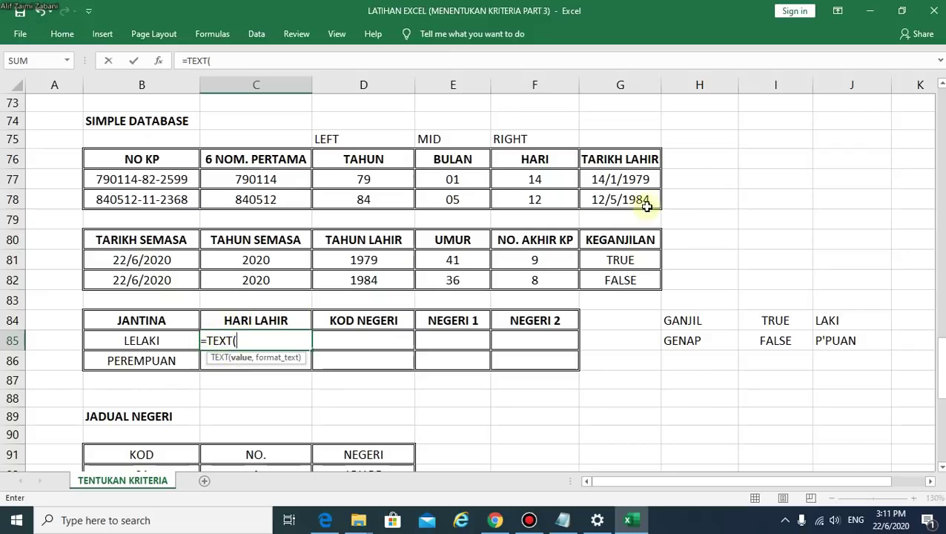
left_click(644, 179)
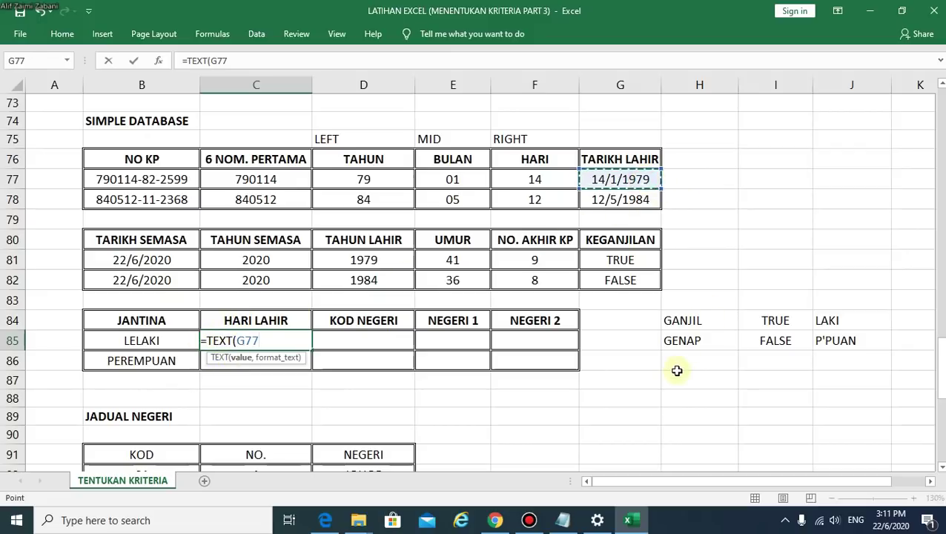
type(",\"")
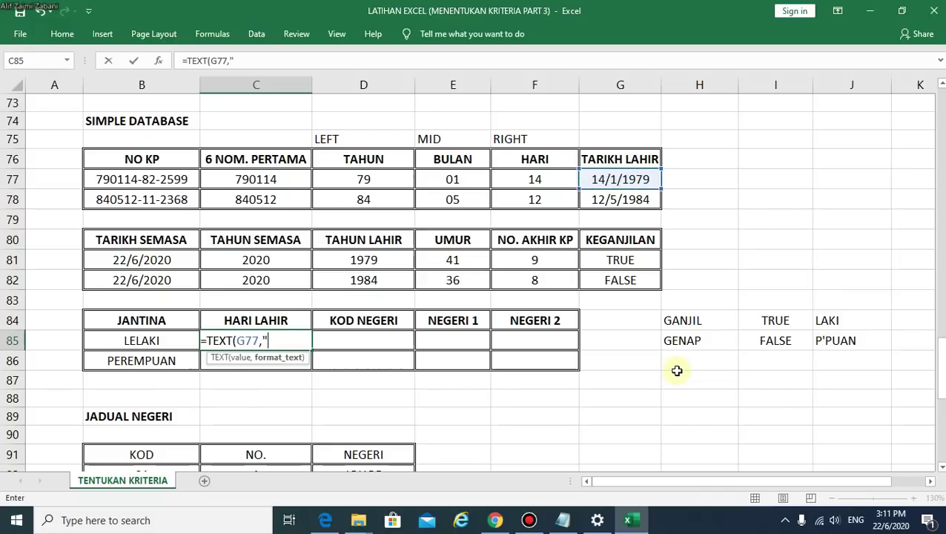
type("DDDD")
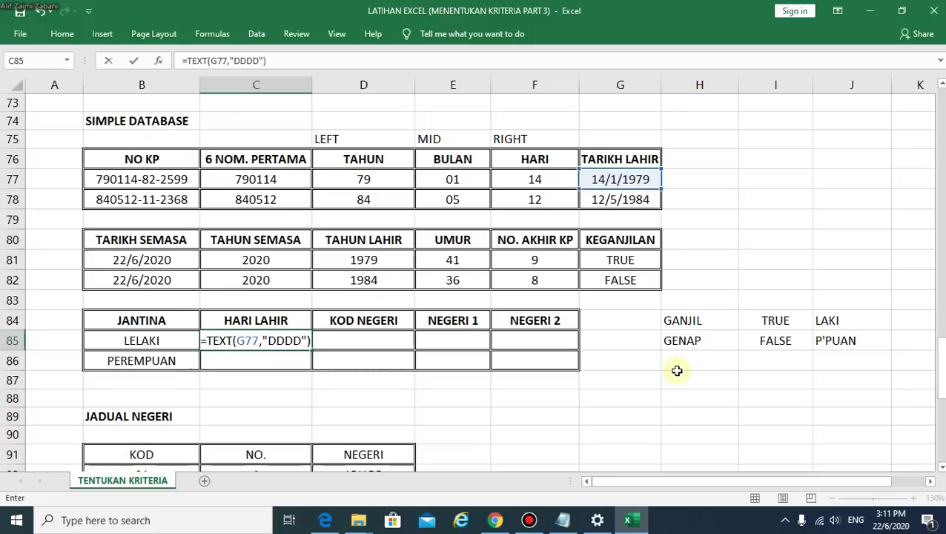
key("Return")
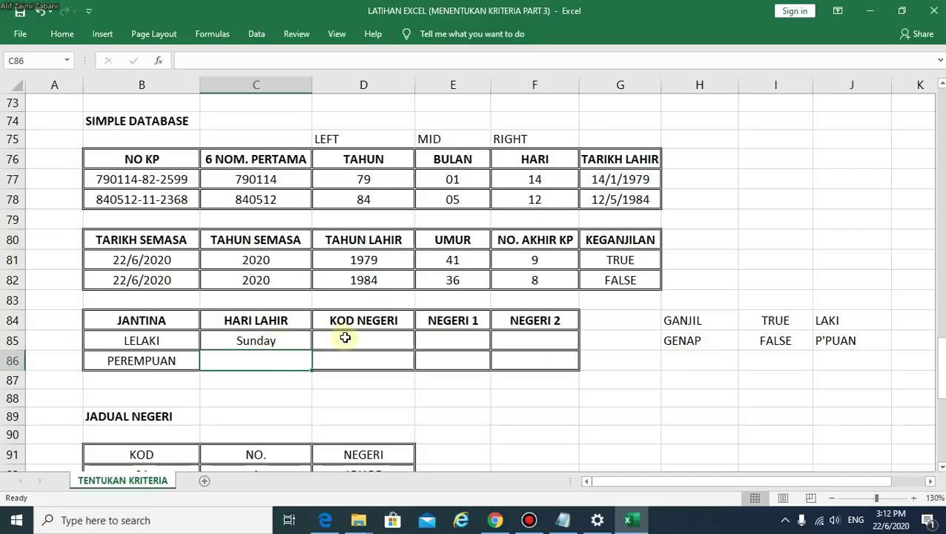
Fill the weekday formula down to C86 and confirm it references G78
left_click(293, 341)
left_click_drag(312, 352, 309, 371)
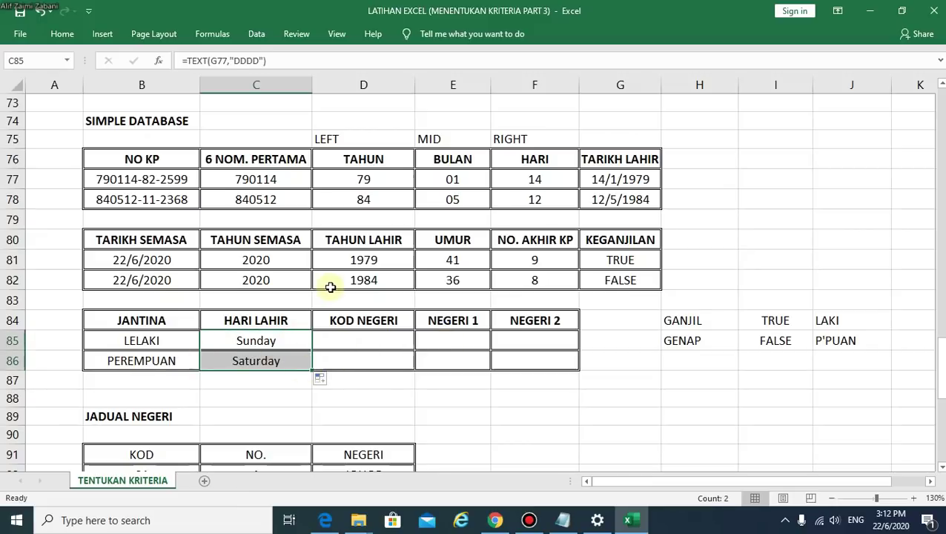
left_click(262, 342)
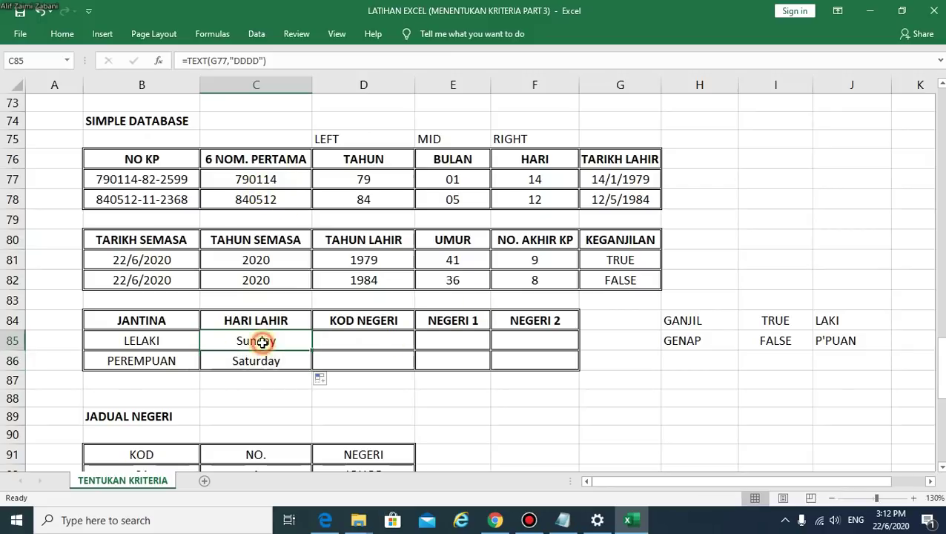
left_click(256, 360)
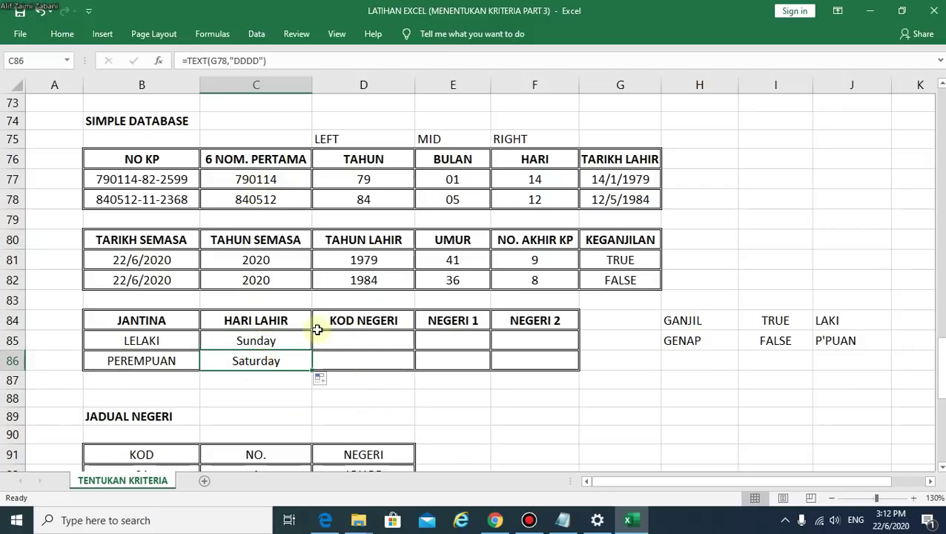
left_click(360, 339)
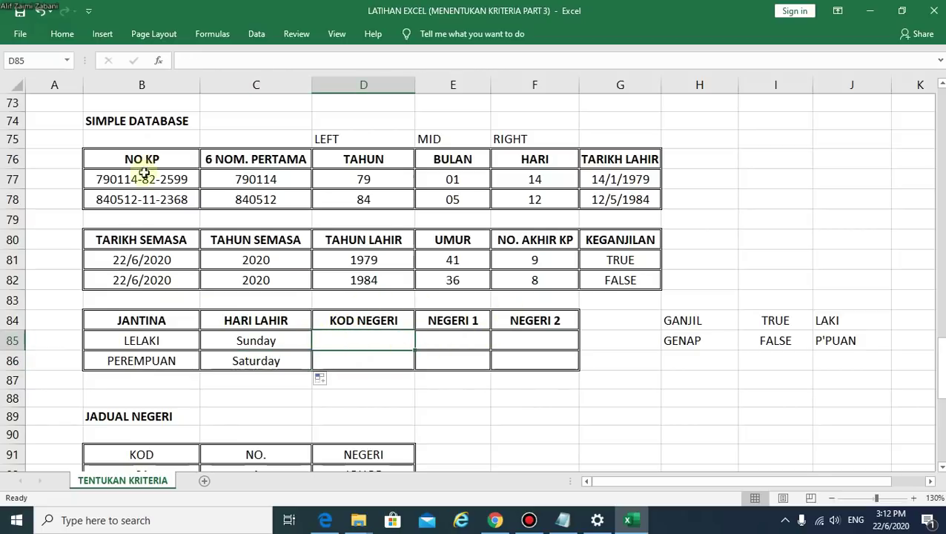
scroll(268, 325, "down", 1)
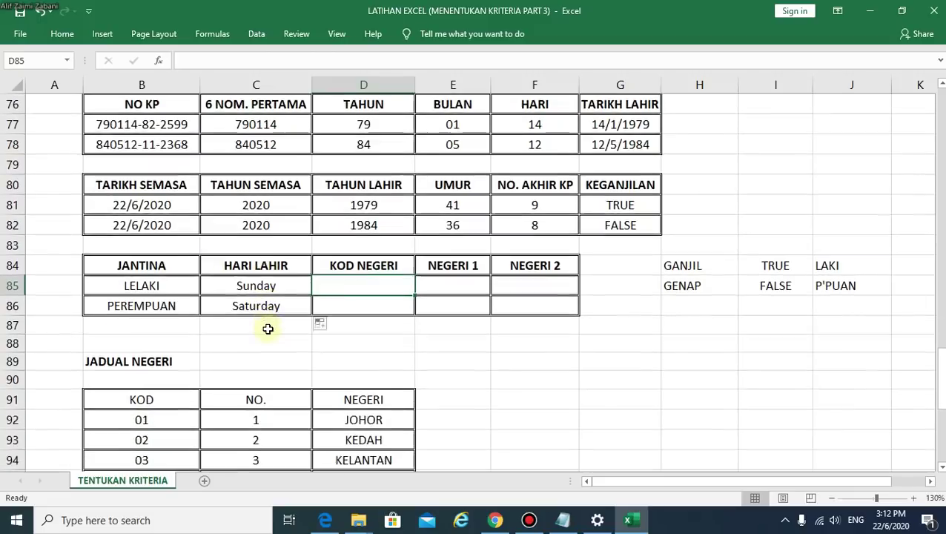
scroll(267, 327, "down", 6)
scroll(267, 327, "up", 2)
scroll(267, 326, "up", 4)
scroll(268, 326, "up", 2)
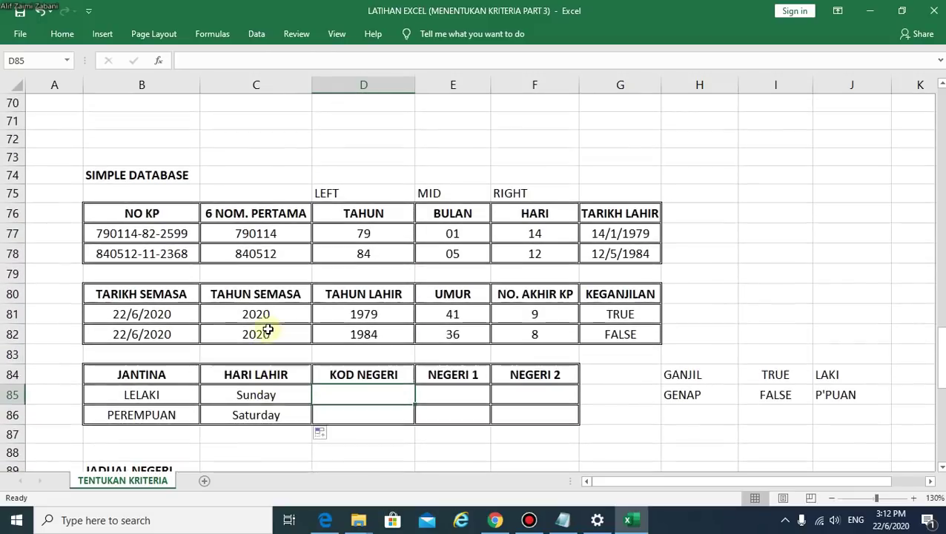
scroll(268, 326, "down", 1)
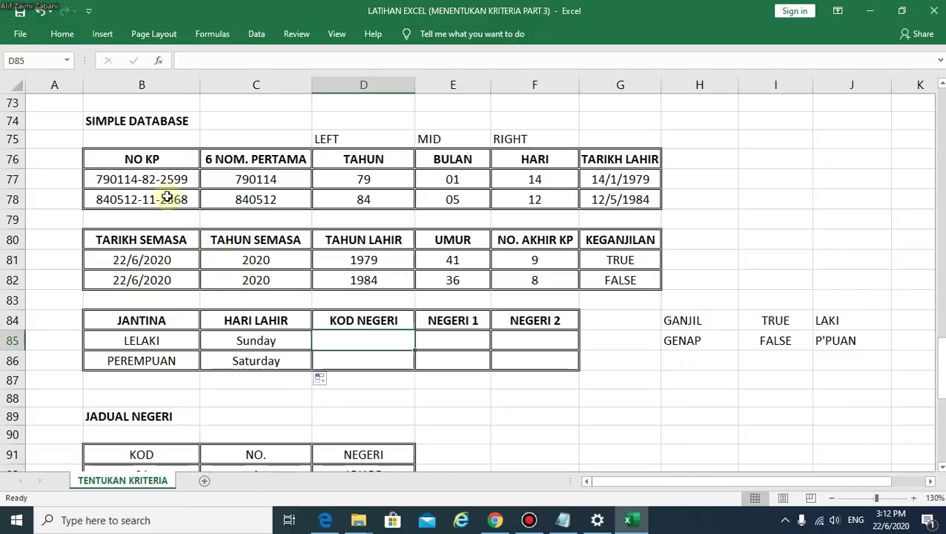
left_click(152, 179)
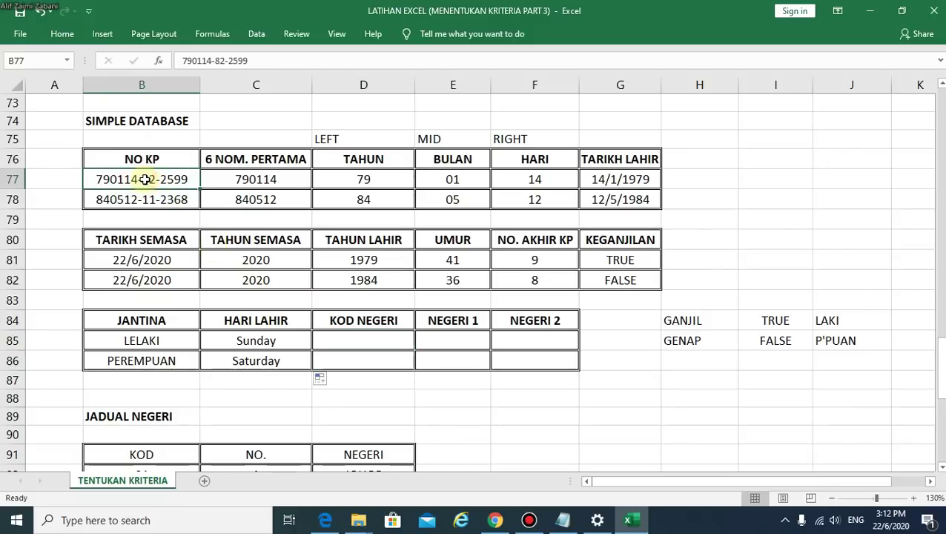
double_click(146, 179)
left_click_drag(143, 179, 157, 180)
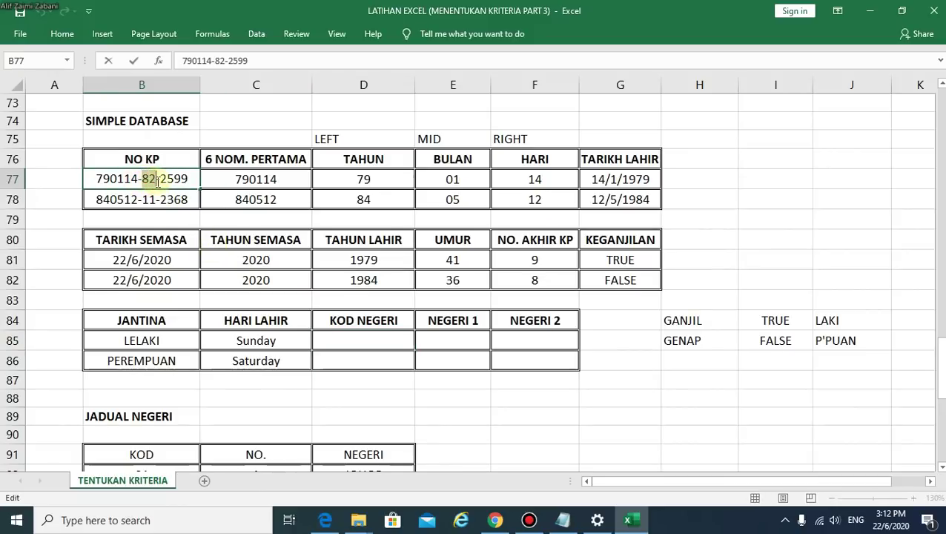
left_click(371, 341)
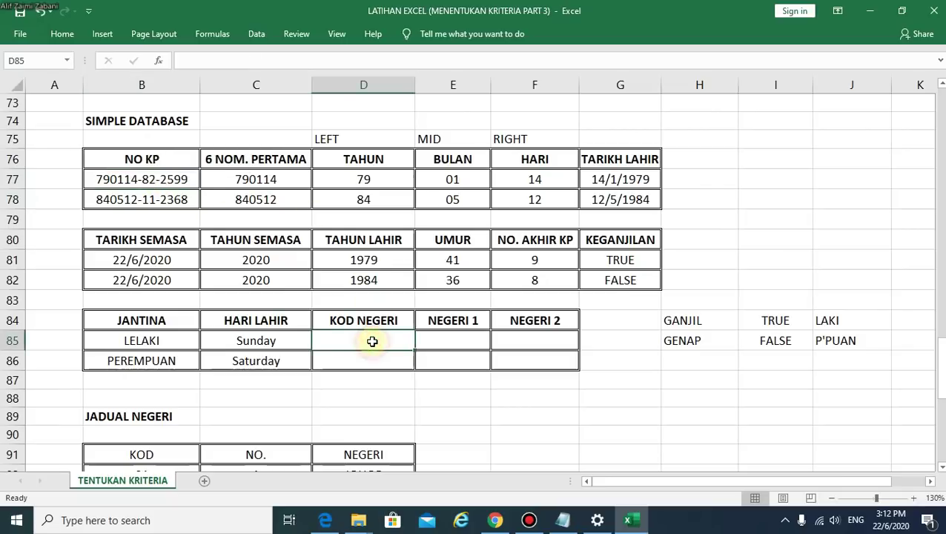
left_click(354, 363)
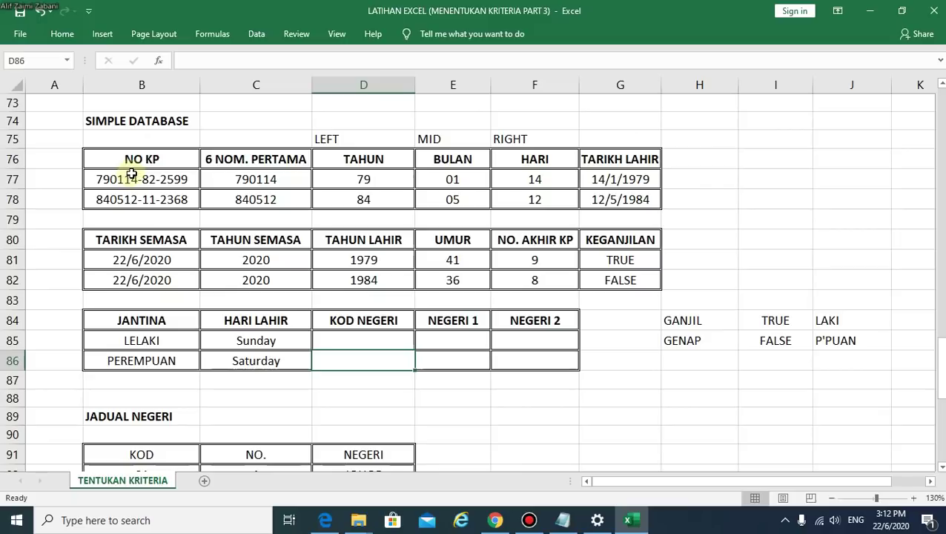
left_click(386, 344)
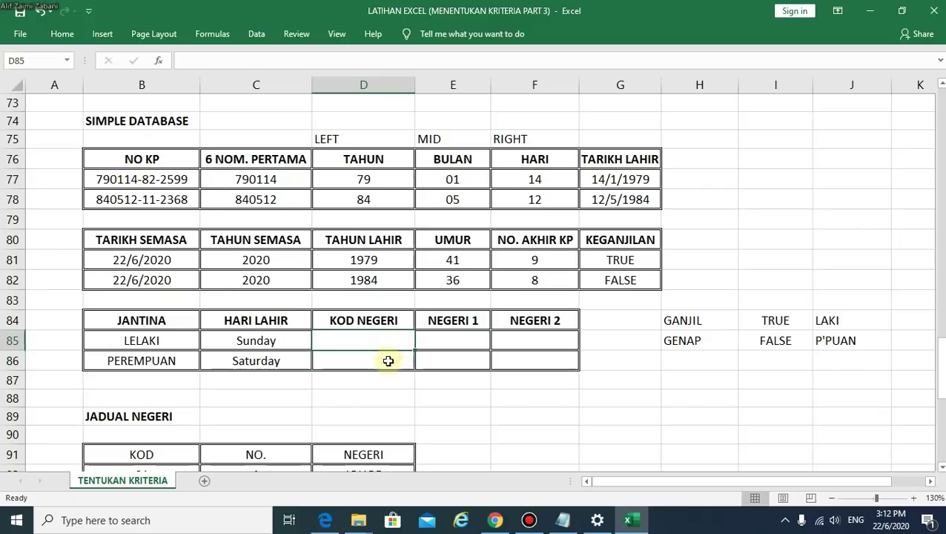
mouse_move(368, 140)
left_mouse_down()
mouse_move(523, 138)
mouse_move(504, 140)
left_mouse_up()
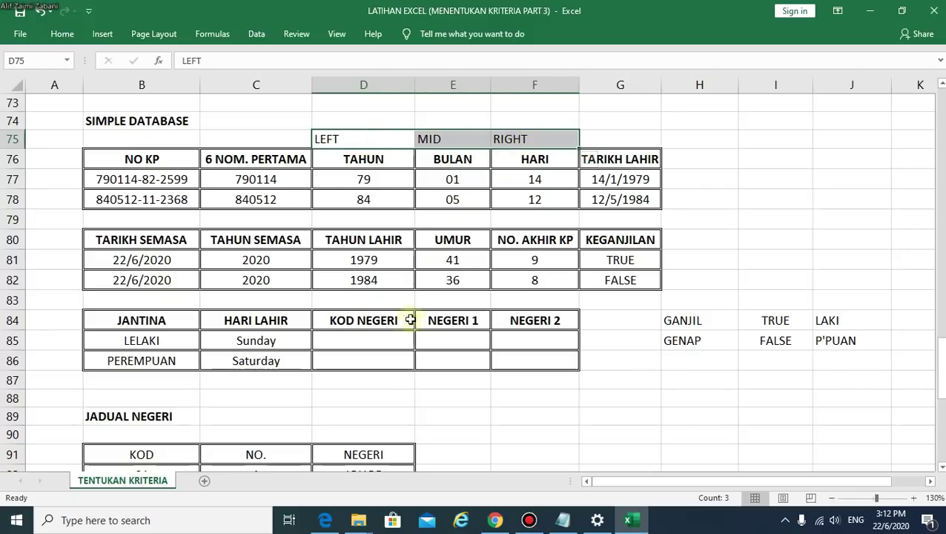
left_click(399, 340)
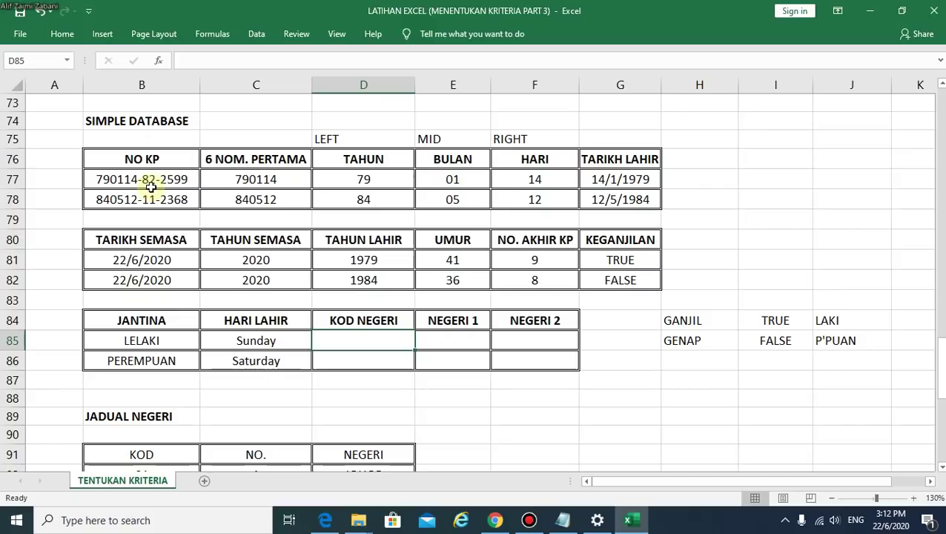
Begin the state-code formula in D85 as =MID(B77, using the IC number as text
type("=")
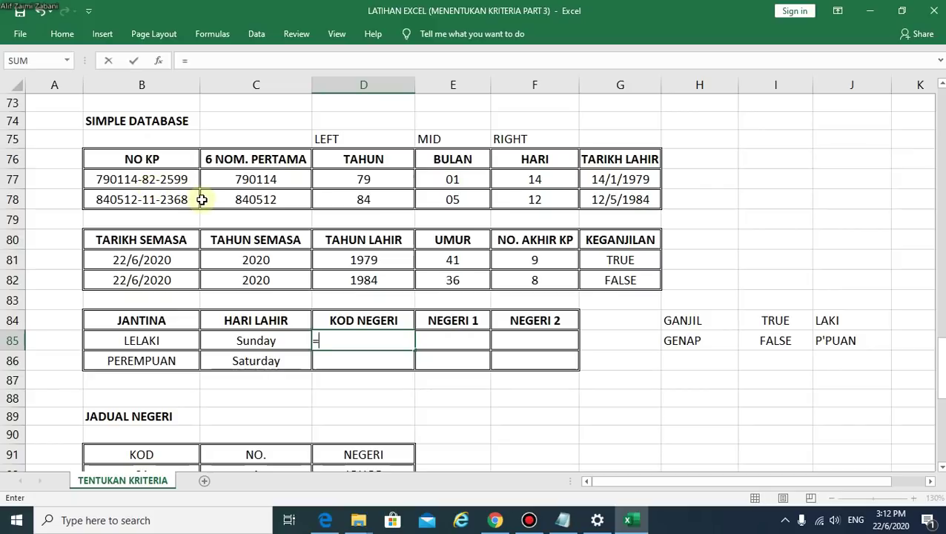
type("MID(")
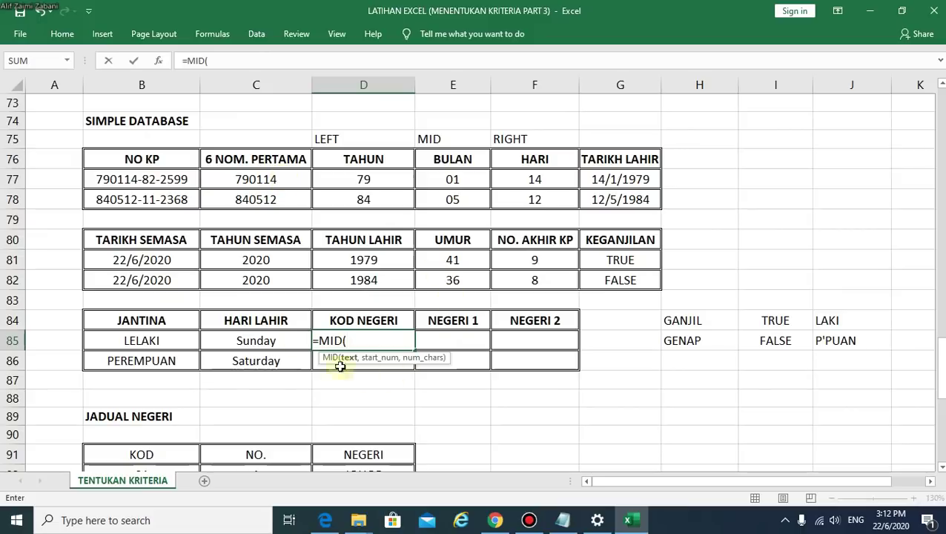
left_click(139, 180)
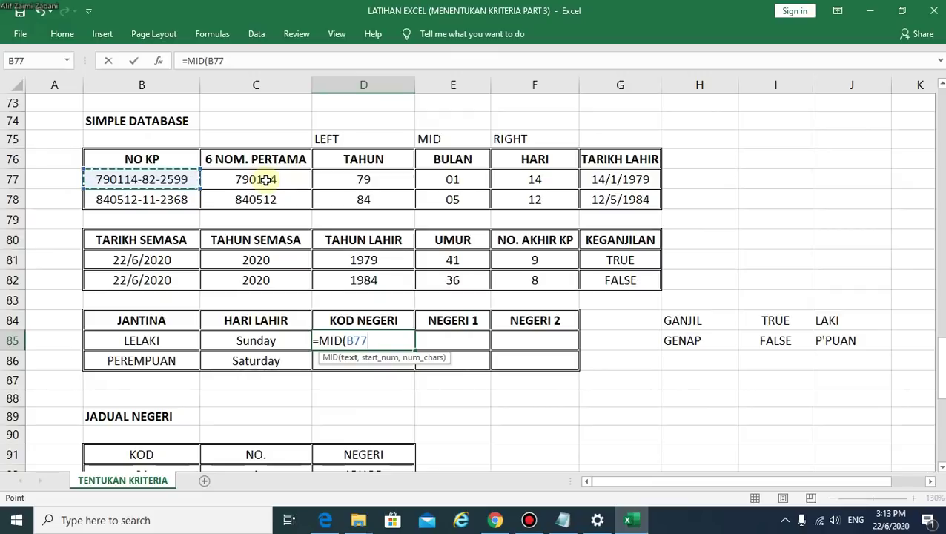
type(",8,2")
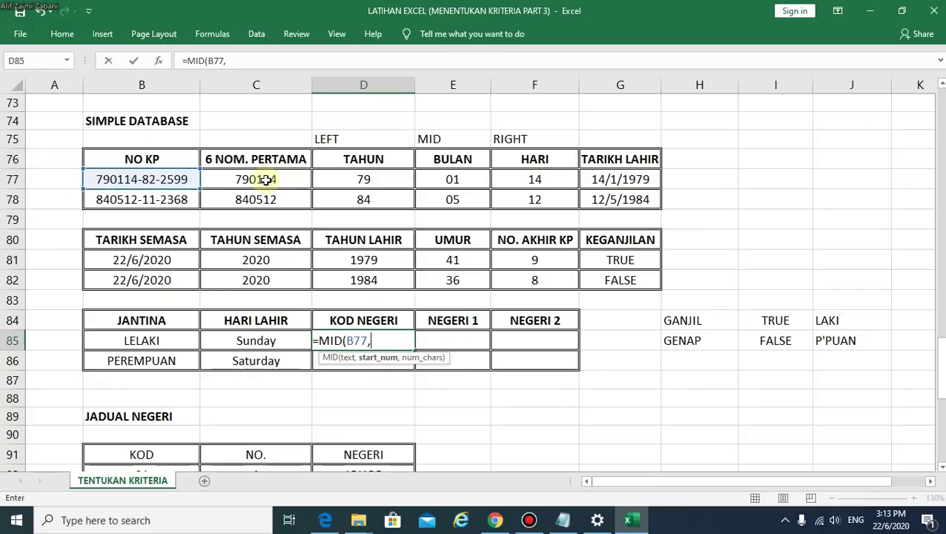
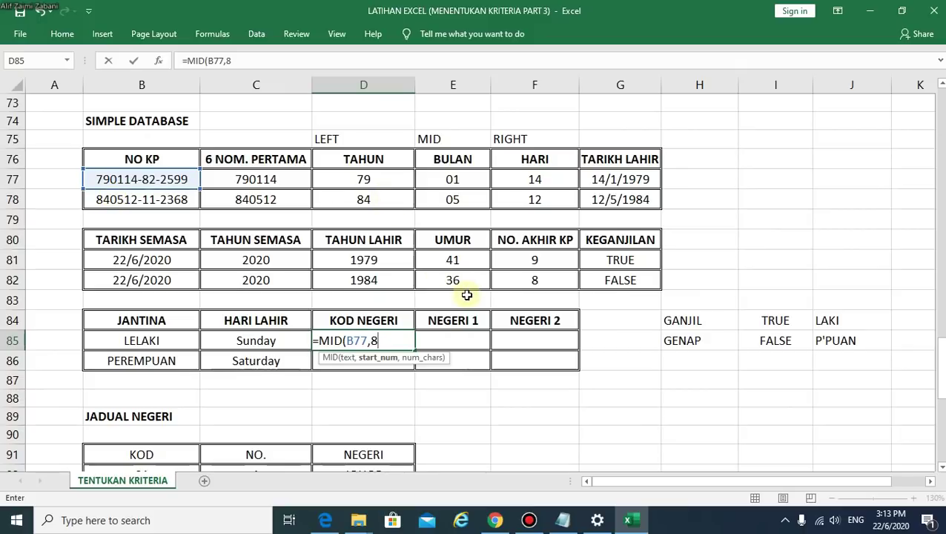
Complete =MID(B77,8,2) in D85 and change the first IC's state code from 82 to 13
type(",")
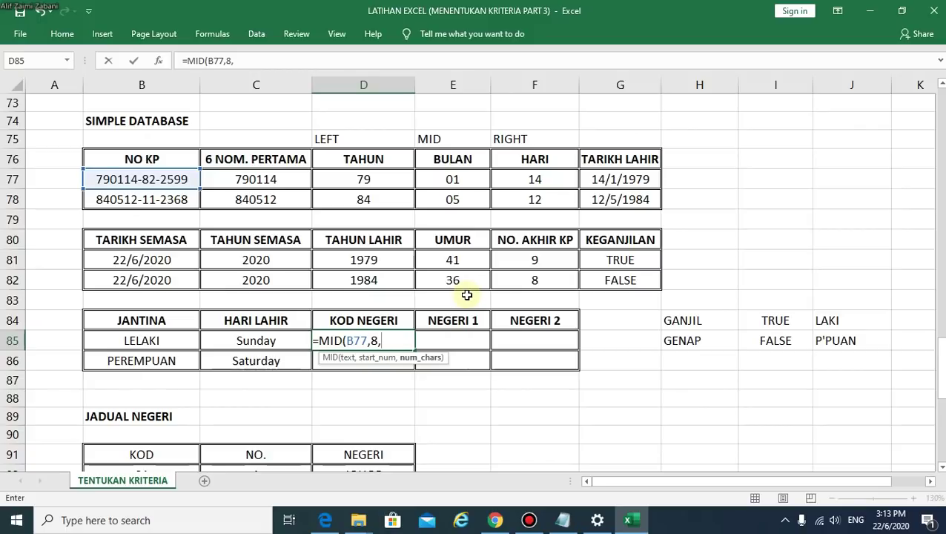
type("2")
type(")")
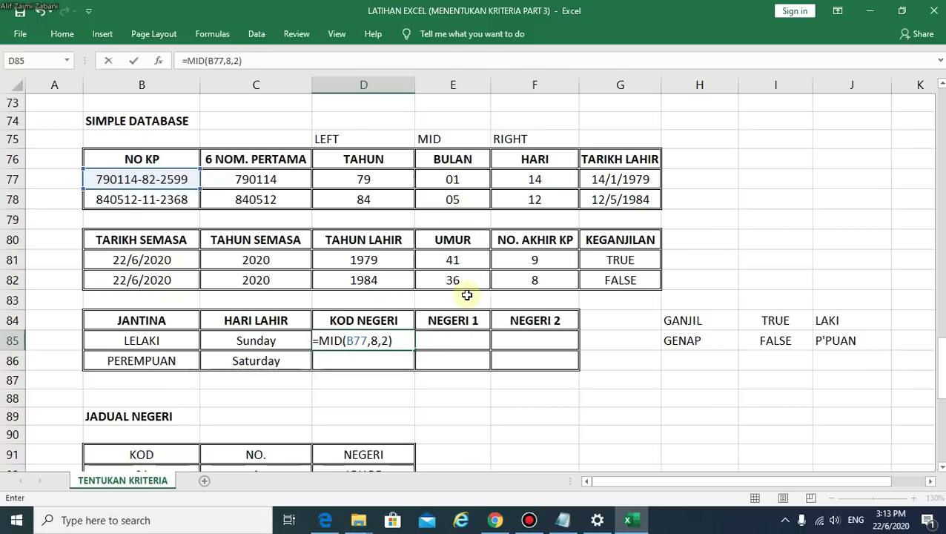
key("Return")
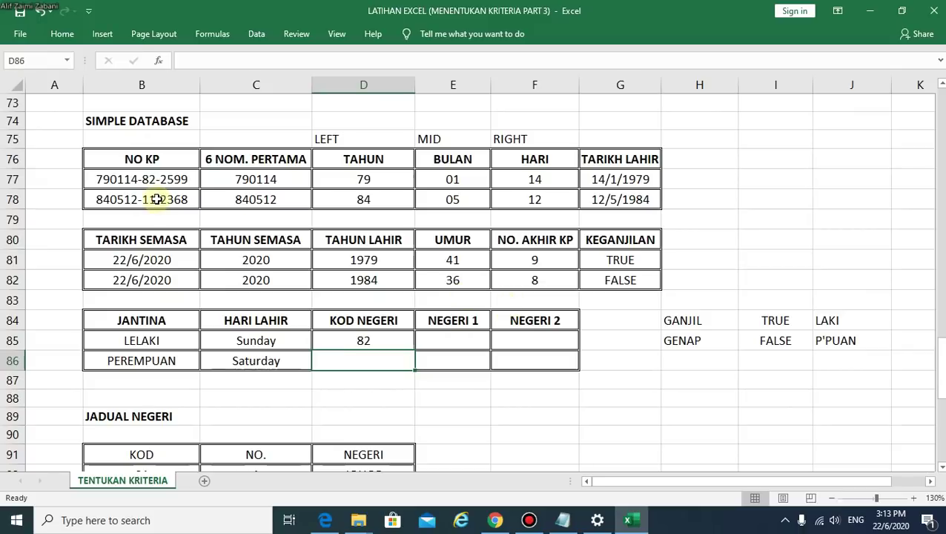
double_click(148, 178)
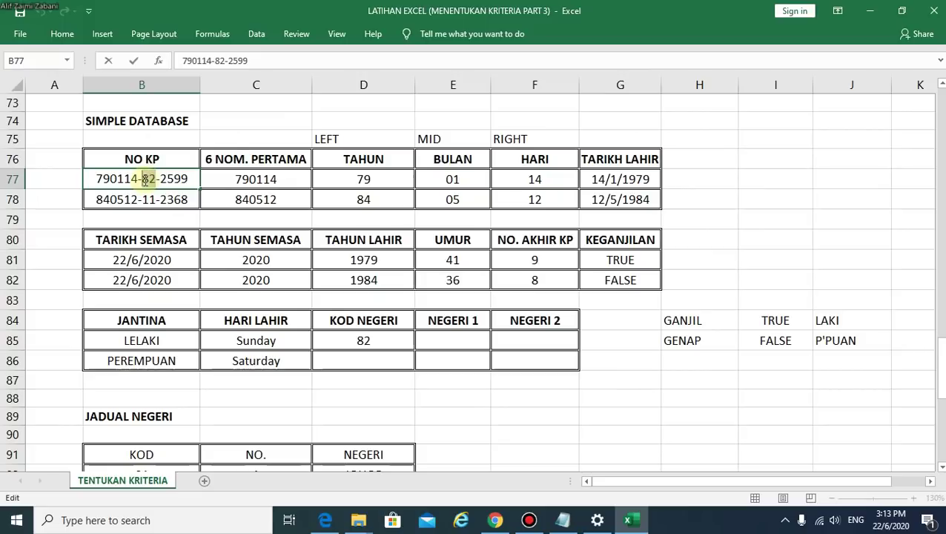
double_click(145, 179)
type("13")
key("Return")
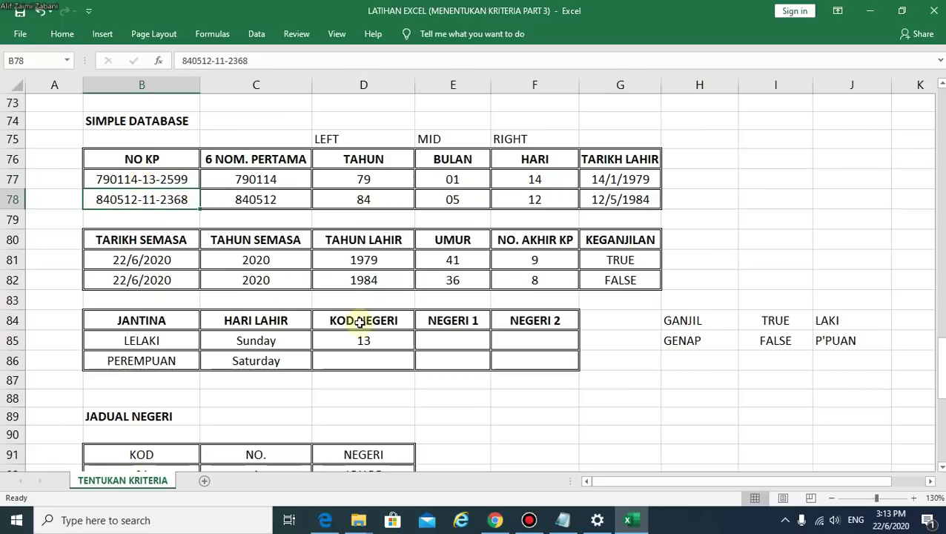
Fill the =MID(B77,8,2) formula down from D85 to D86, giving codes 13 and 11
left_click(363, 339)
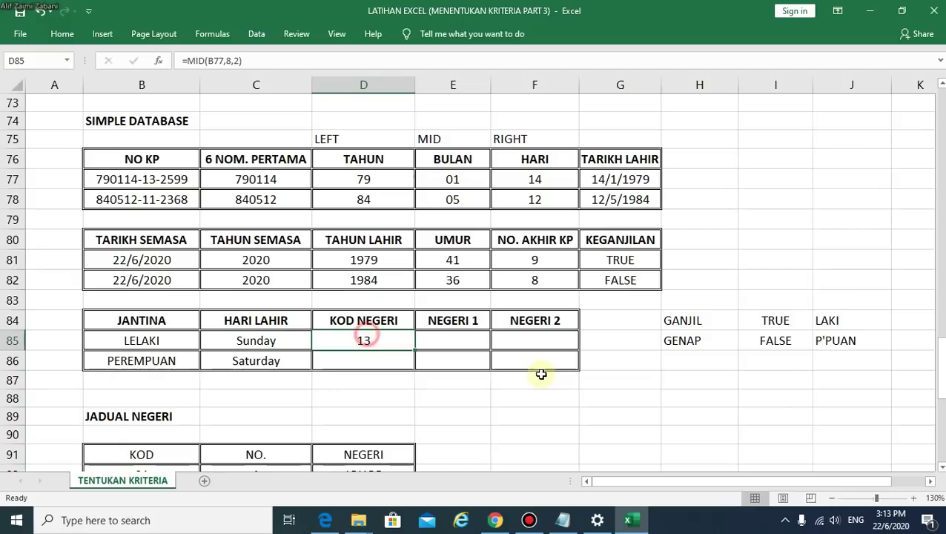
left_click(389, 382)
left_click(386, 340)
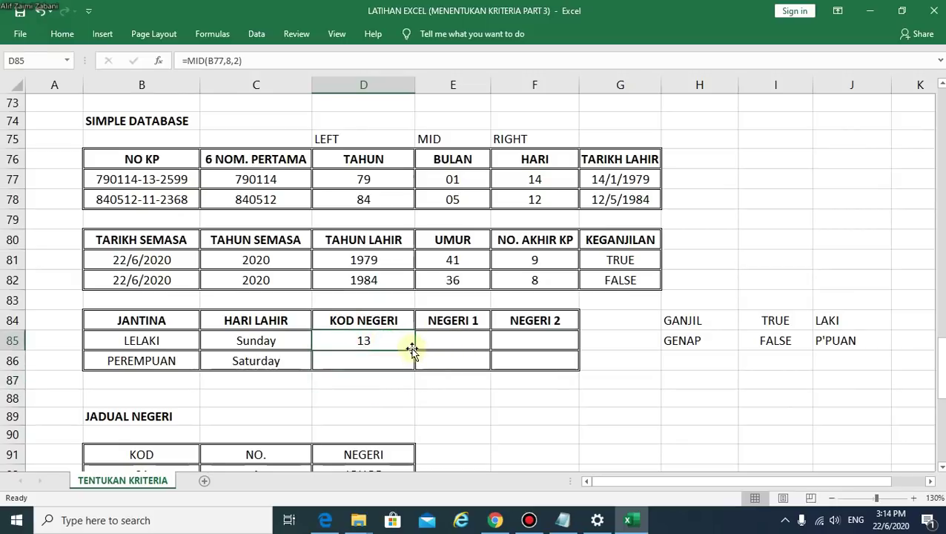
left_click_drag(415, 366, 415, 367)
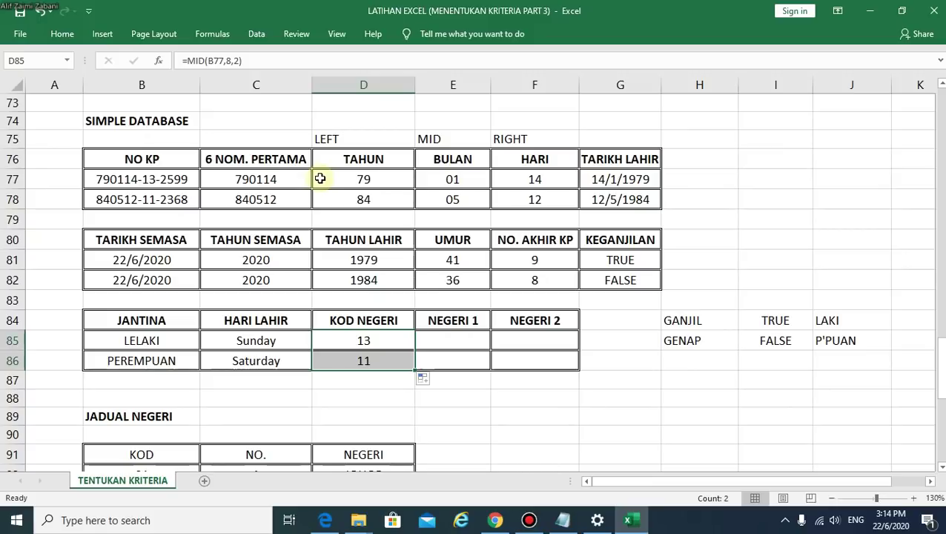
Delete the KOD codes 01 to 16 in B92:B107 of the JADUAL NEGERI table
left_click(518, 399)
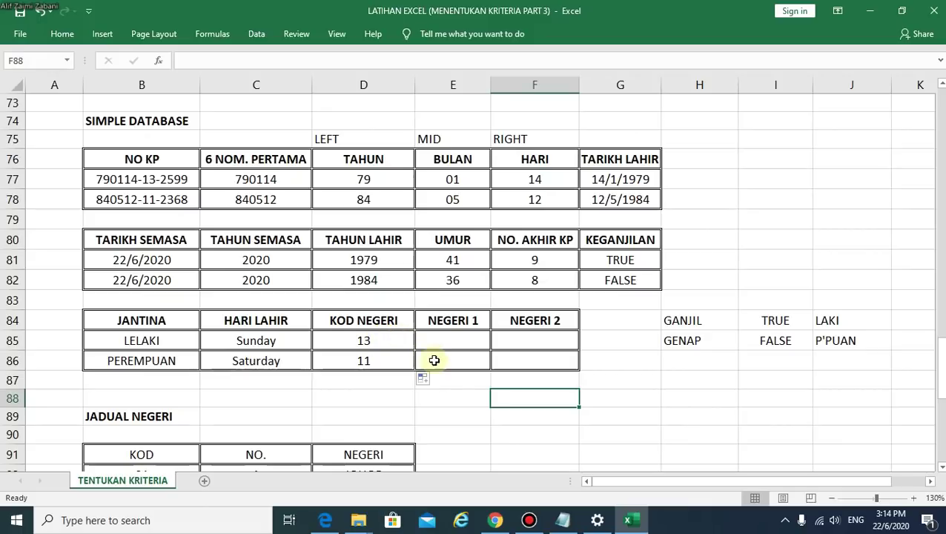
scroll(435, 359, "down", 2)
scroll(434, 360, "down", 2)
scroll(435, 360, "down", 1)
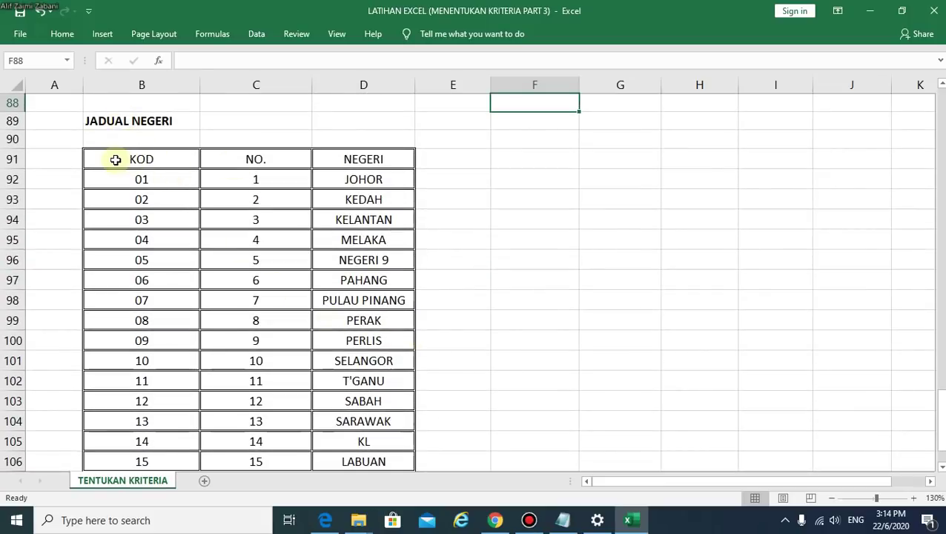
left_click_drag(116, 158, 347, 401)
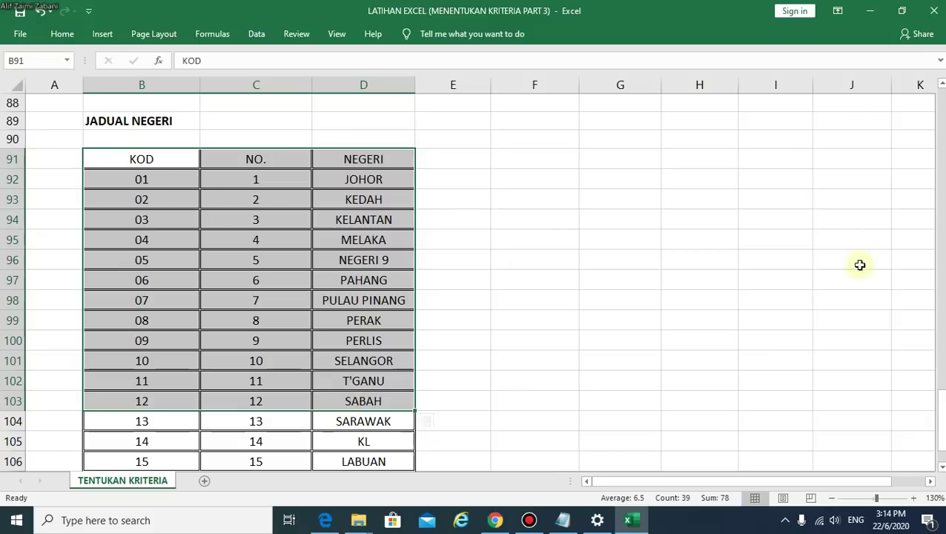
left_click(941, 467)
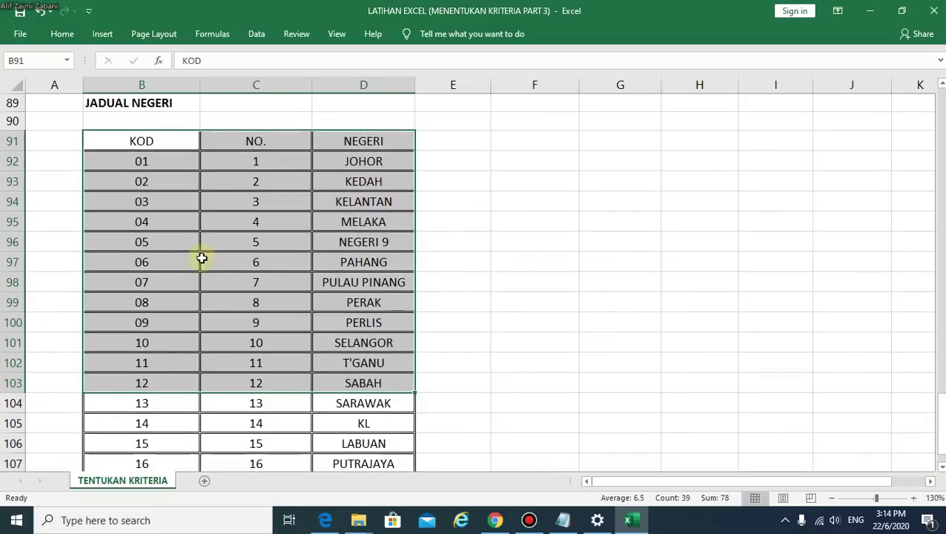
left_click(431, 326)
scroll(181, 371, "down", 2)
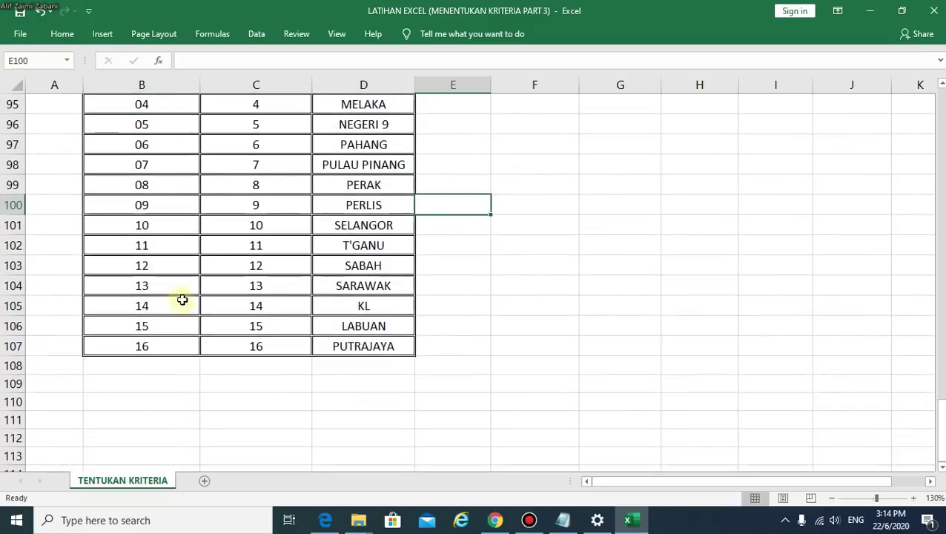
scroll(182, 356, "up", 2)
scroll(158, 425, "down", 1)
left_click_drag(155, 428, 144, 122)
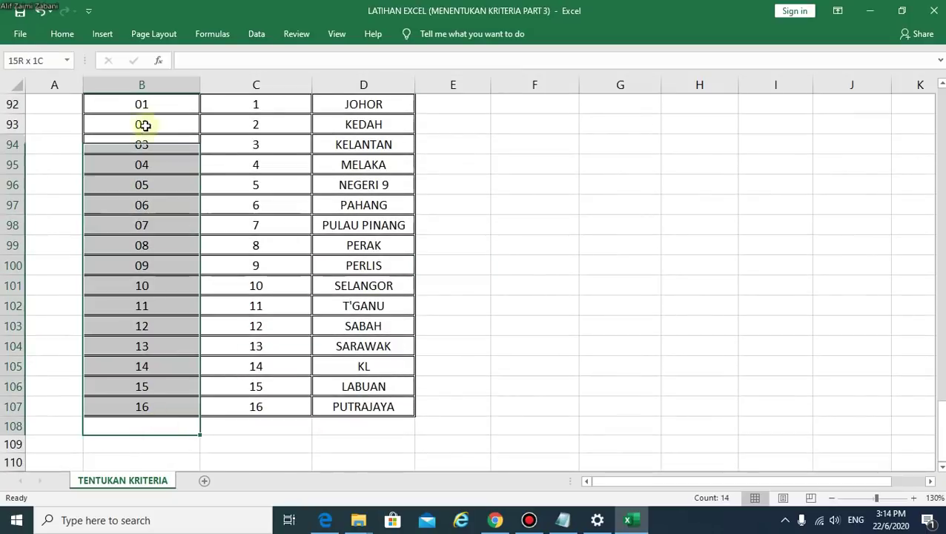
left_click_drag(139, 428, 160, 109)
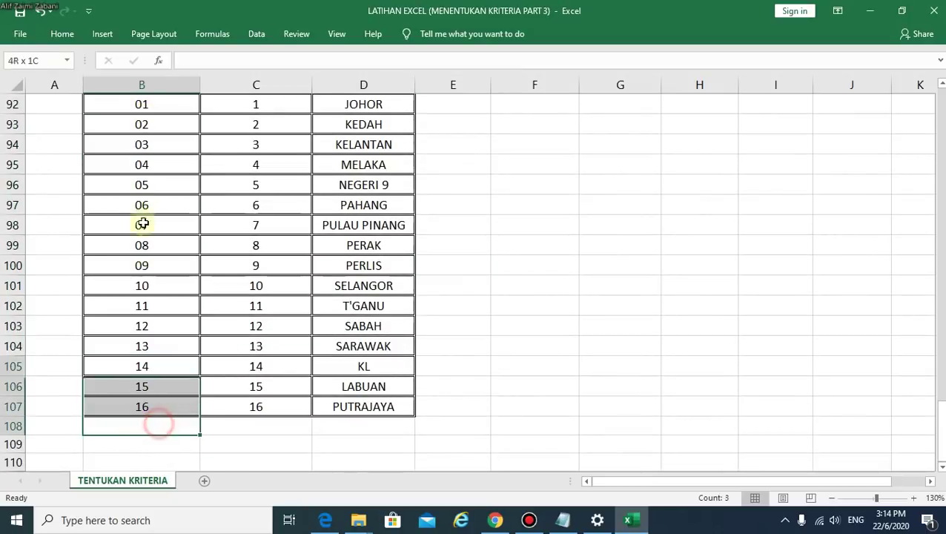
key("Delete")
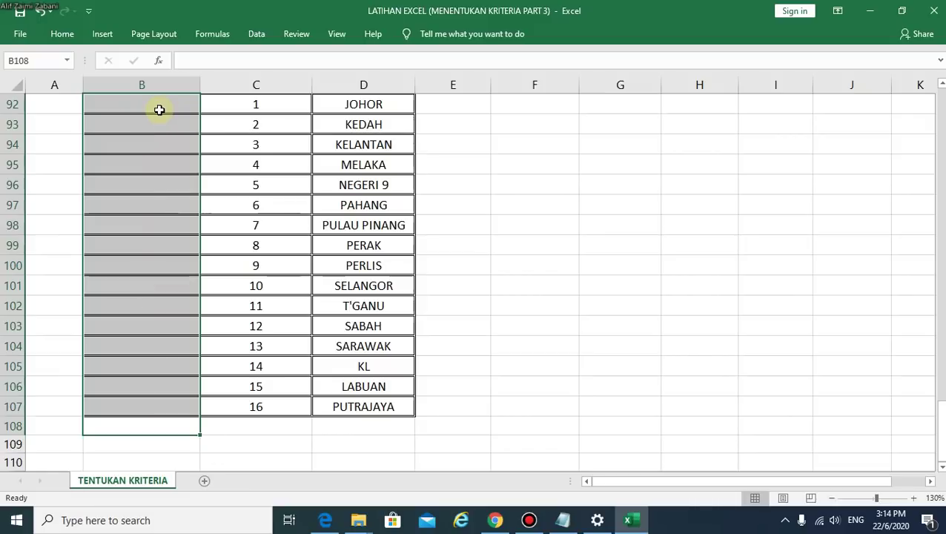
Check that the KOD column beside the state names is now empty
left_click(226, 186)
scroll(221, 190, "up", 1)
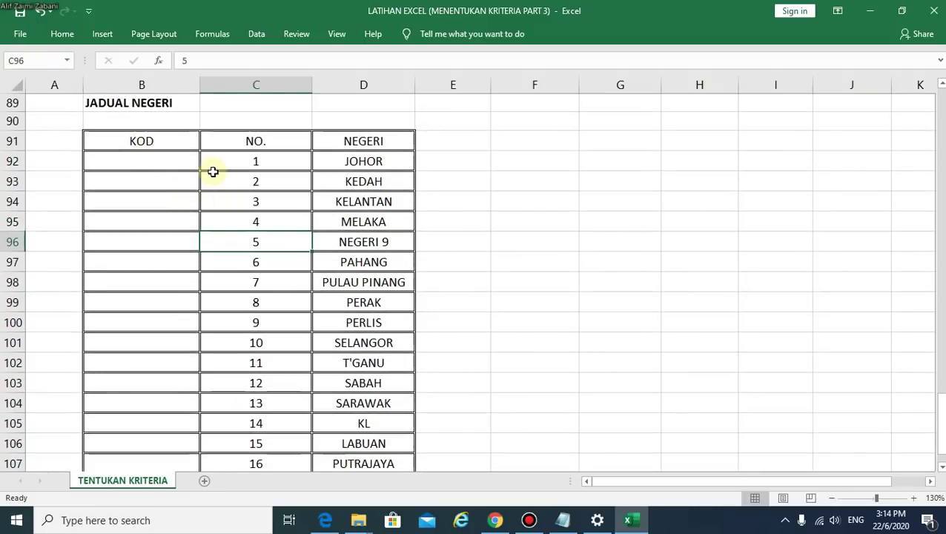
left_click_drag(151, 163, 159, 383)
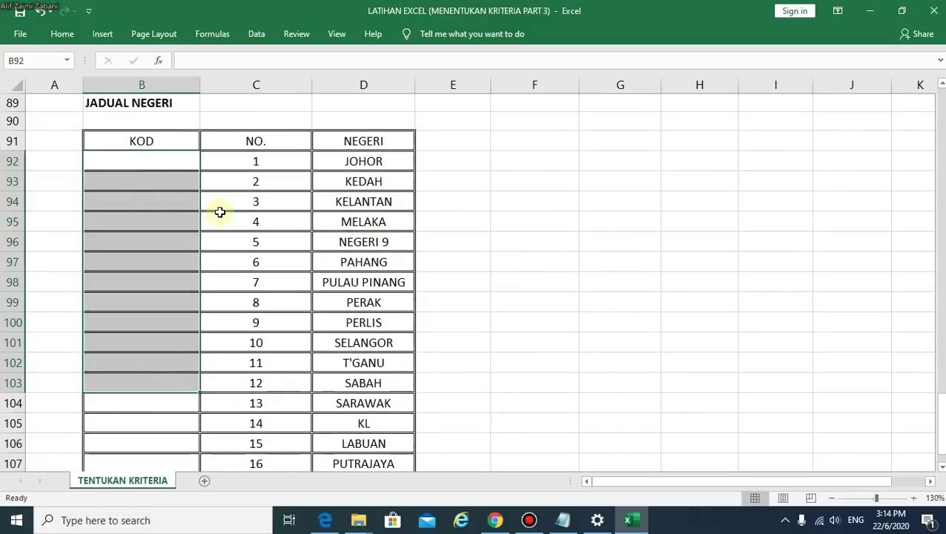
scroll(237, 206, "up", 1)
left_click(537, 179)
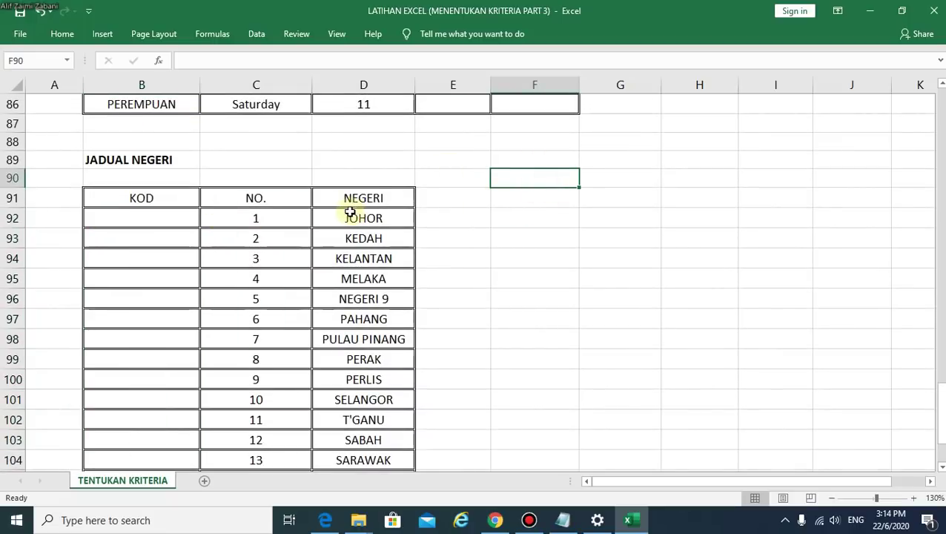
scroll(350, 213, "down", 1)
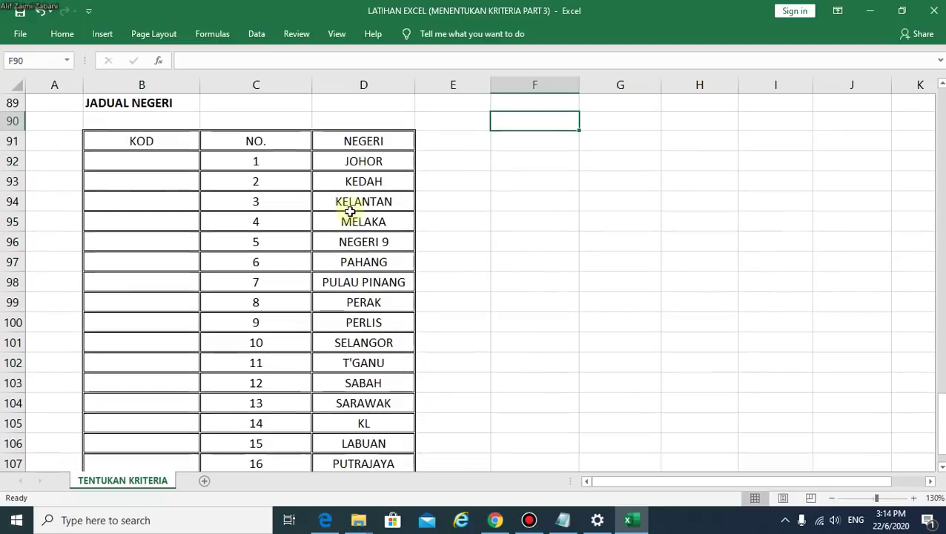
left_click(942, 466)
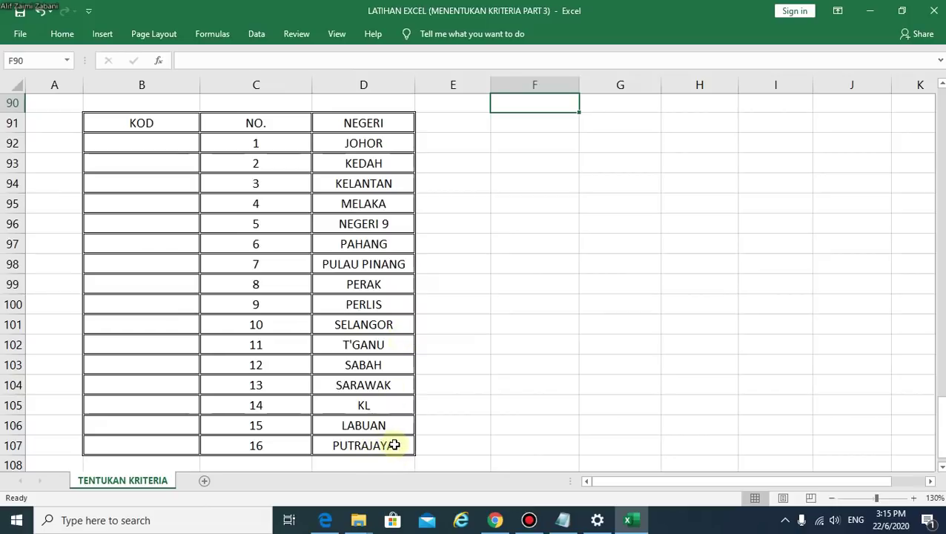
Enter JOHOR's code in B92, retyping it as '01 to keep the leading zero
left_click(145, 140)
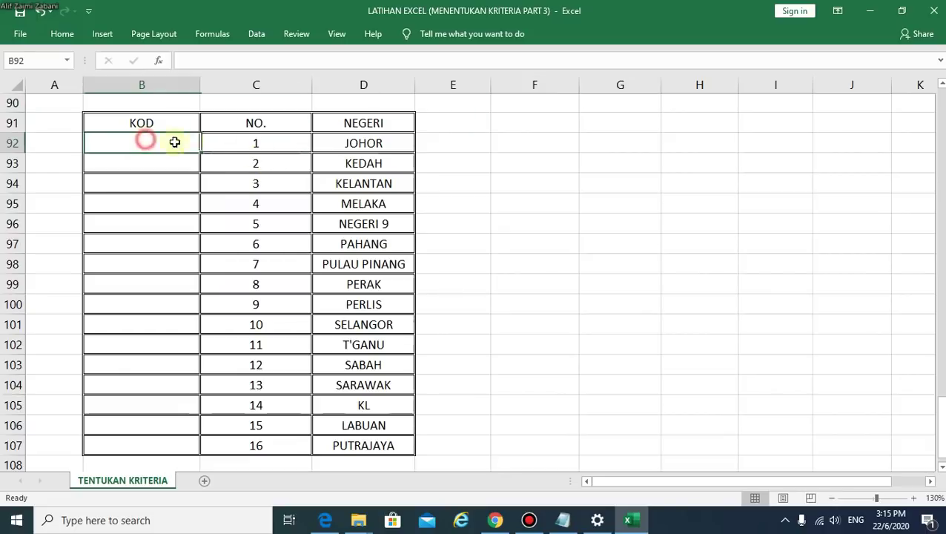
left_click_drag(150, 141, 146, 264)
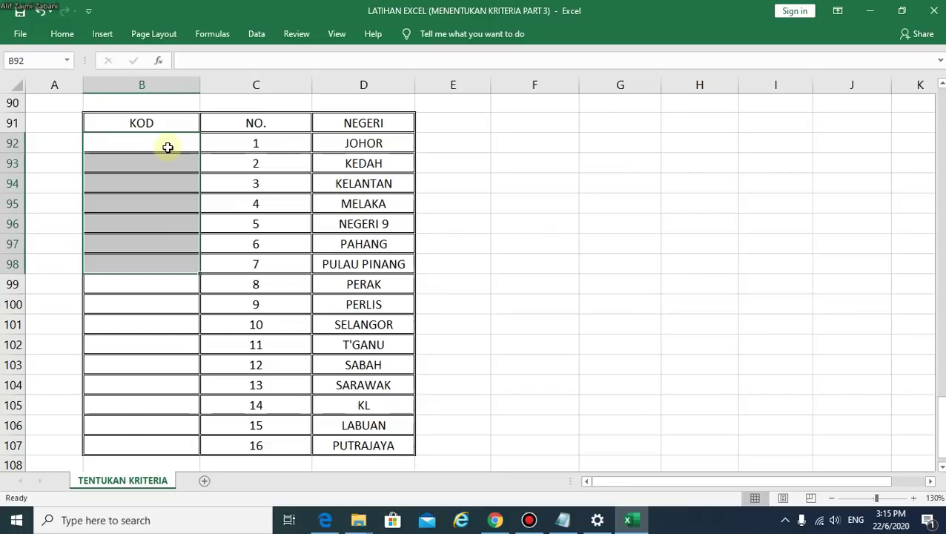
left_click(168, 146)
type("01")
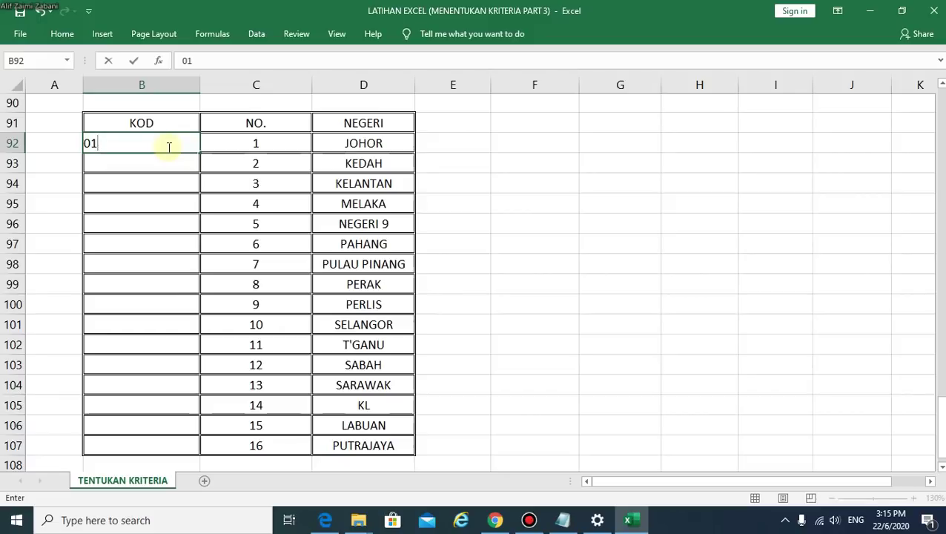
key("Return")
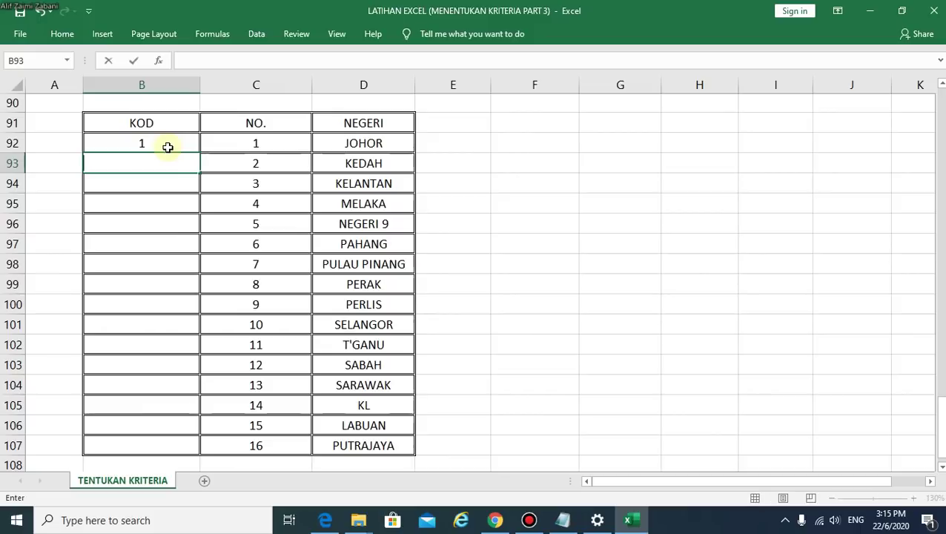
left_click(166, 147)
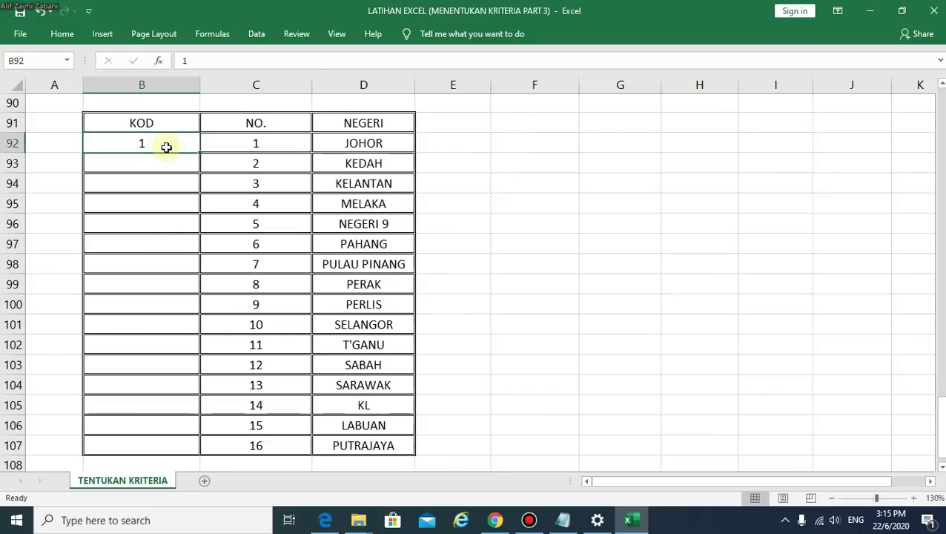
key("Delete")
type("'0")
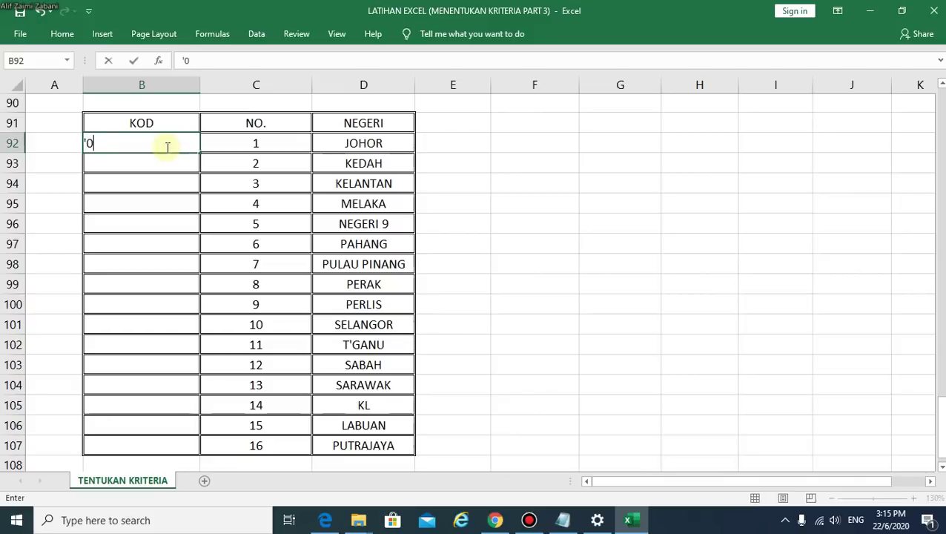
type("1")
key("Return")
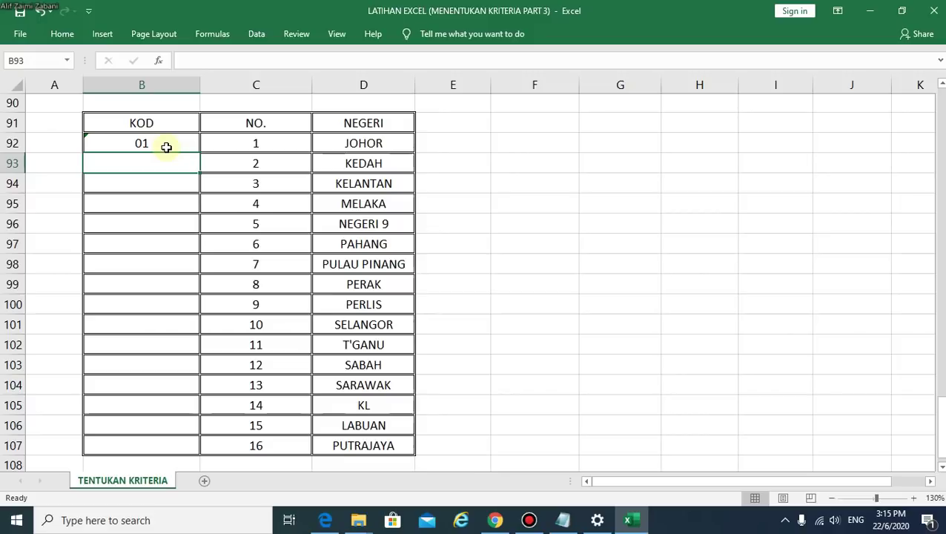
Delete the typed 01 from B92, leaving the KOD column empty
left_click(165, 143)
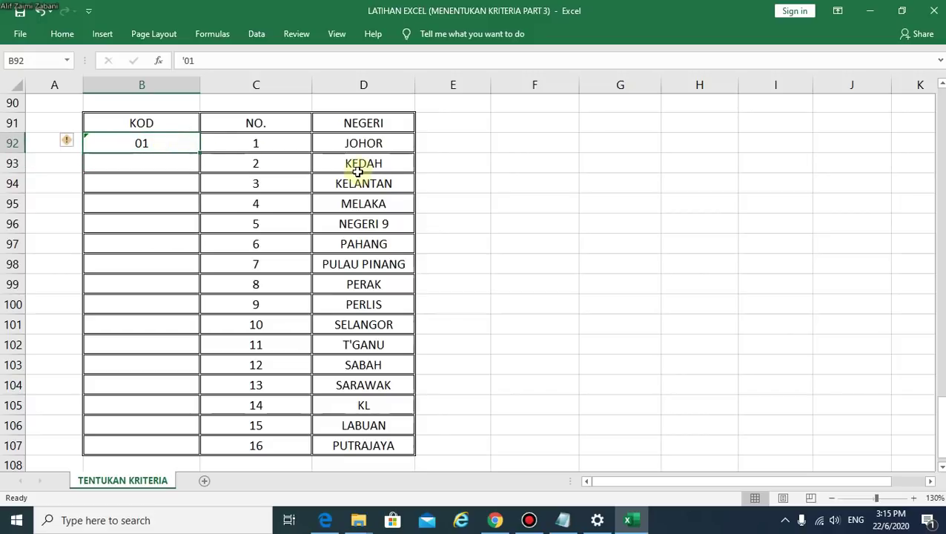
key("Delete")
left_click_drag(157, 140, 152, 433)
left_click(180, 179)
Enter =TEXT(C92,"00") in B92 so JOHOR's KOD displays 01
left_click(159, 141)
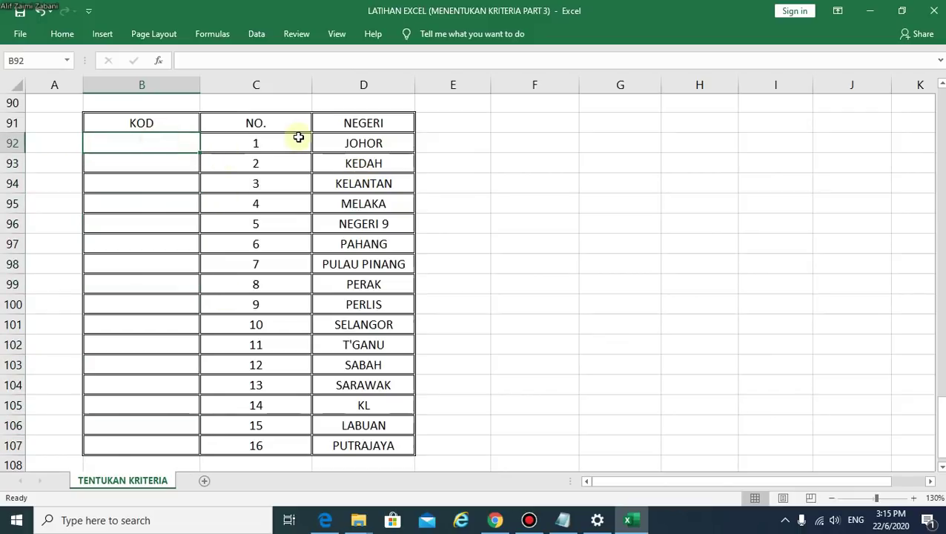
type("=")
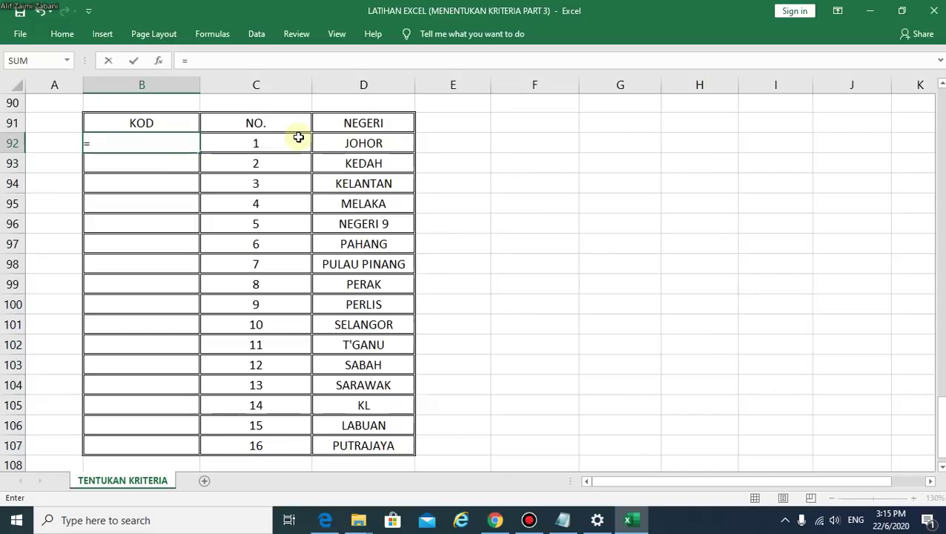
type("TEX")
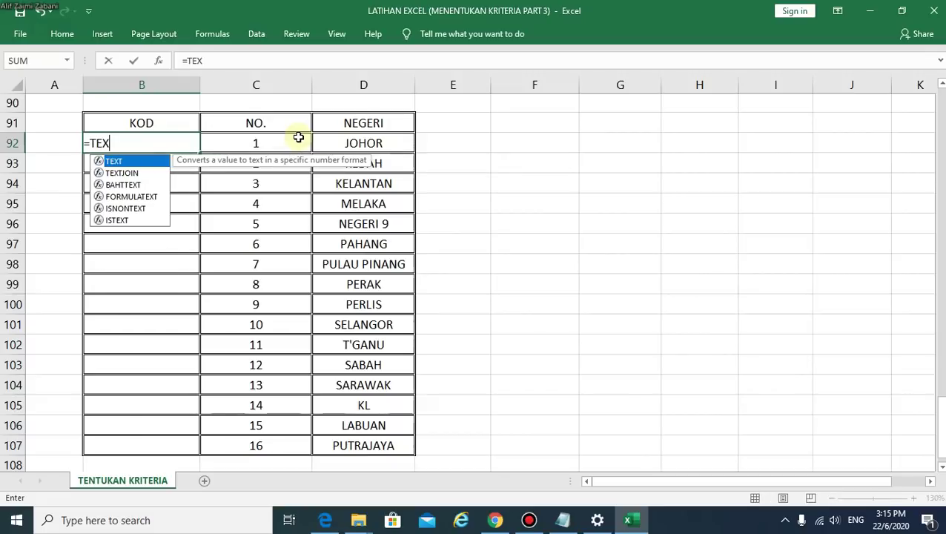
type("T")
double_click(124, 165)
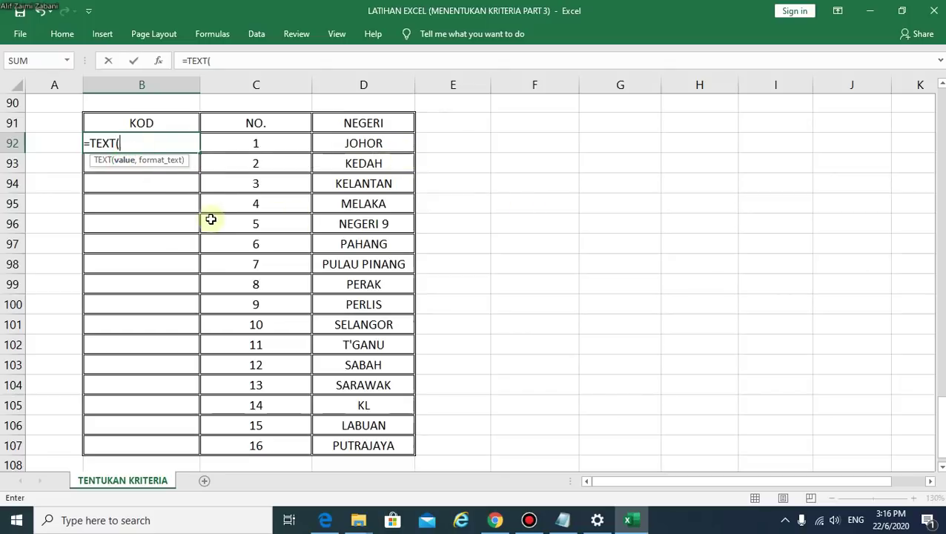
left_click(272, 143)
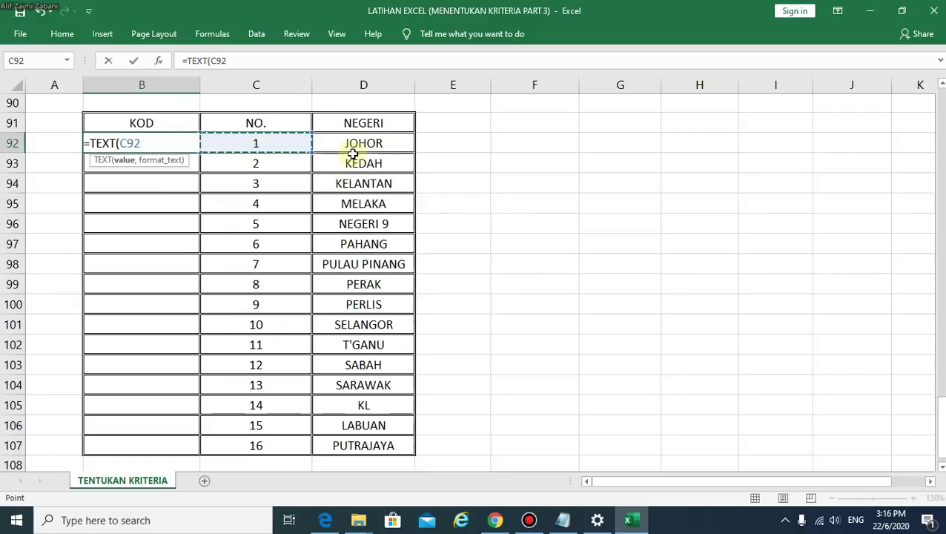
type(",")
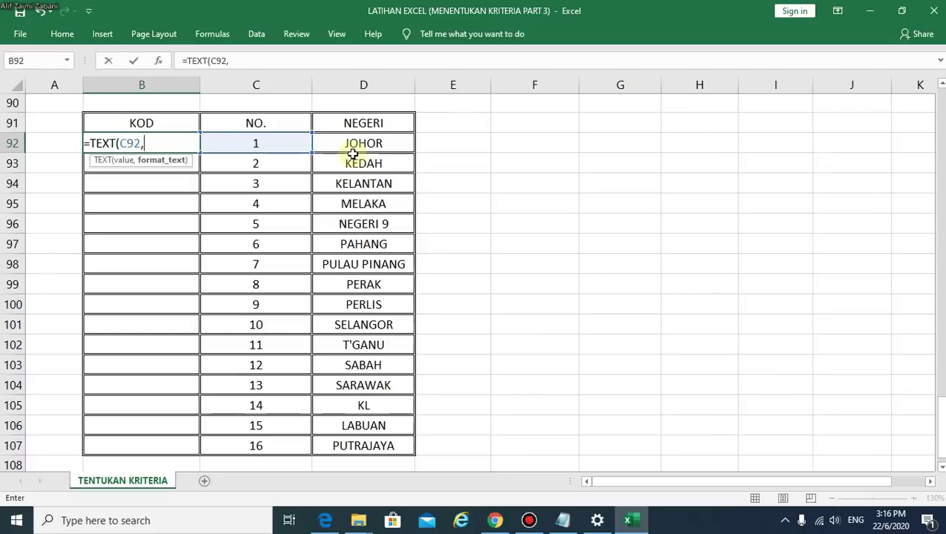
type("00")
key("BackSpace")
key("BackSpace")
type("0")
type("0\"")
type(")")
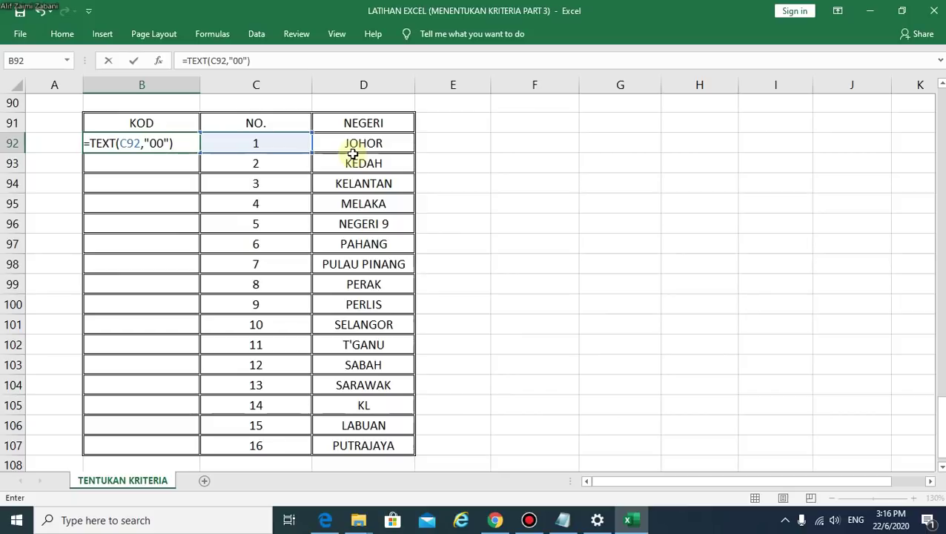
key("Return")
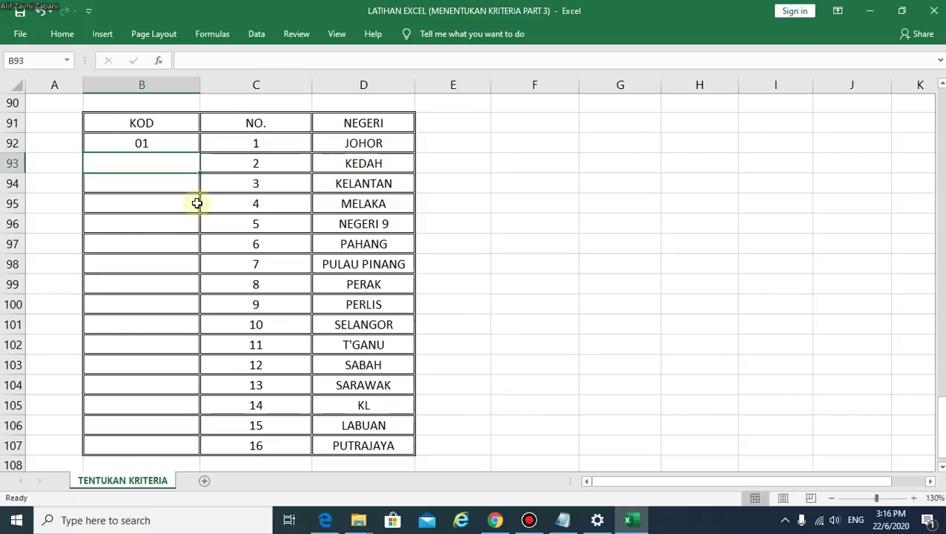
Try the format "000" in B92's TEXT formula, then revert it to "00"
left_click(177, 150)
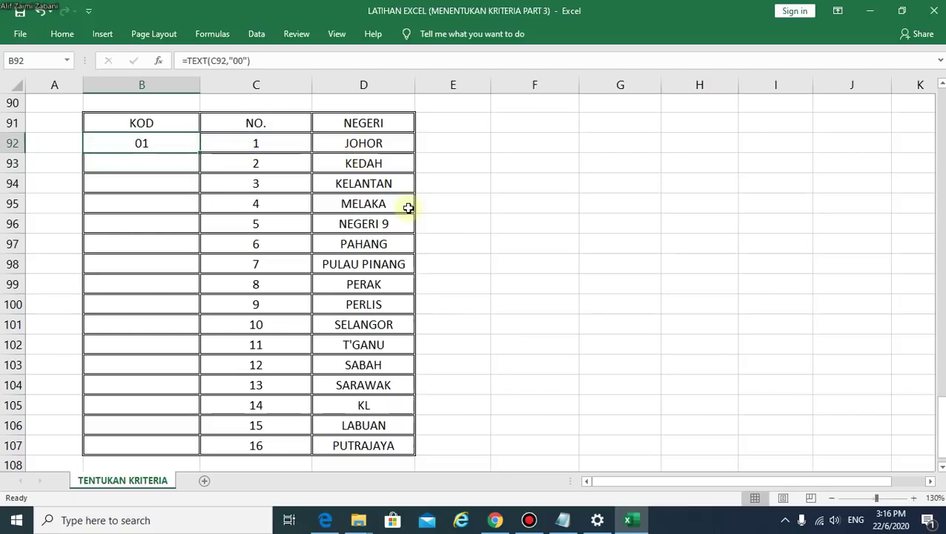
double_click(179, 145)
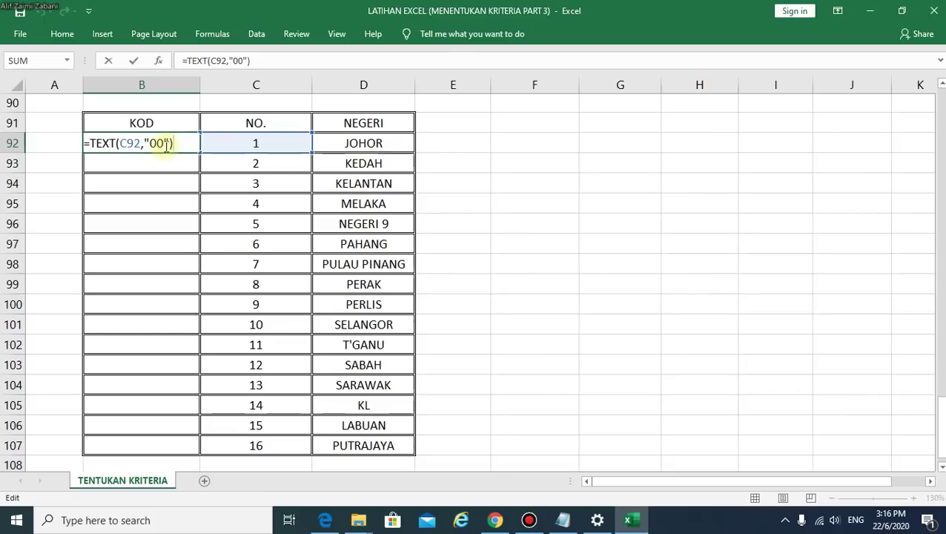
left_click(165, 144)
type("0")
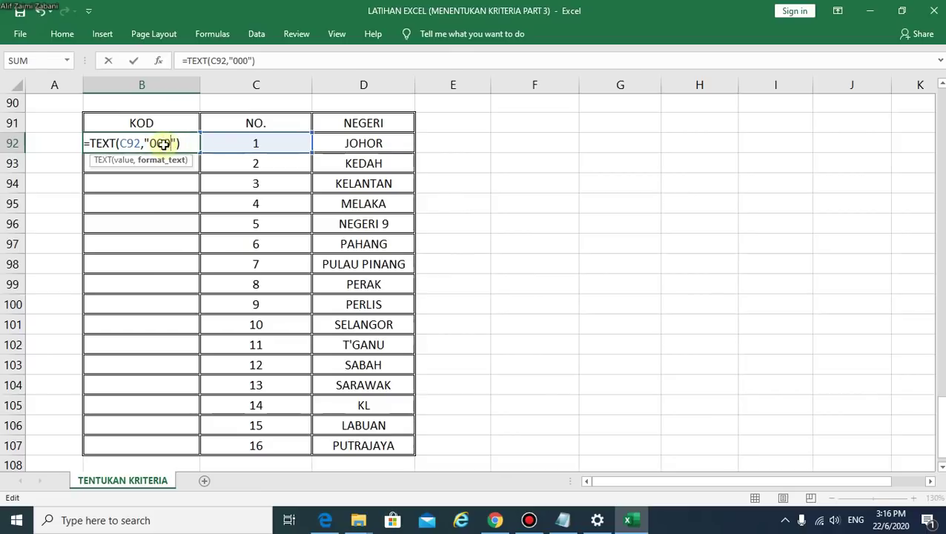
key("Return")
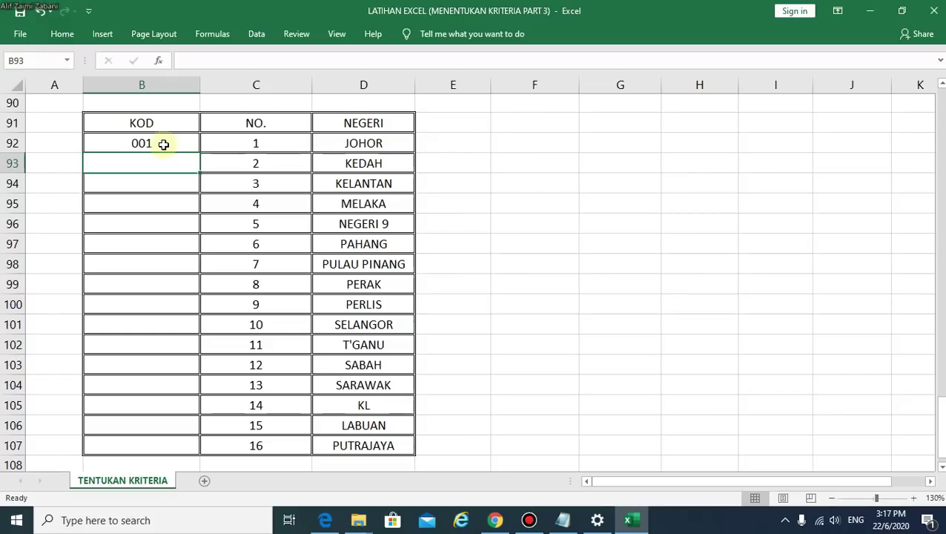
left_click(163, 144)
double_click(165, 144)
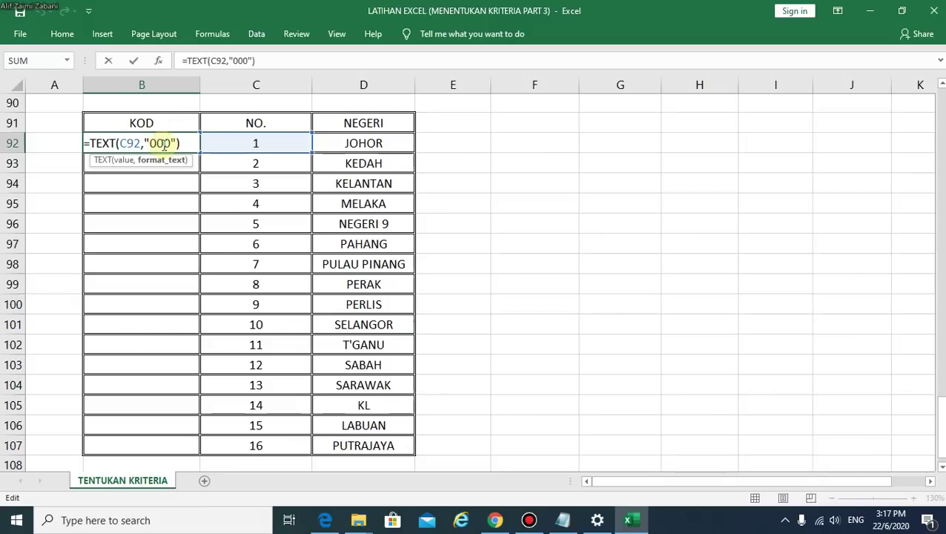
key("BackSpace")
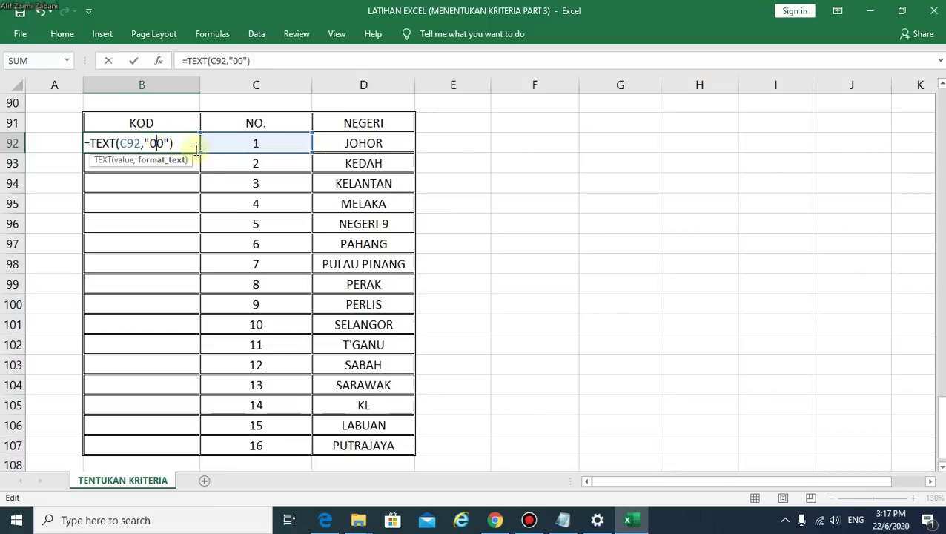
left_click(183, 145)
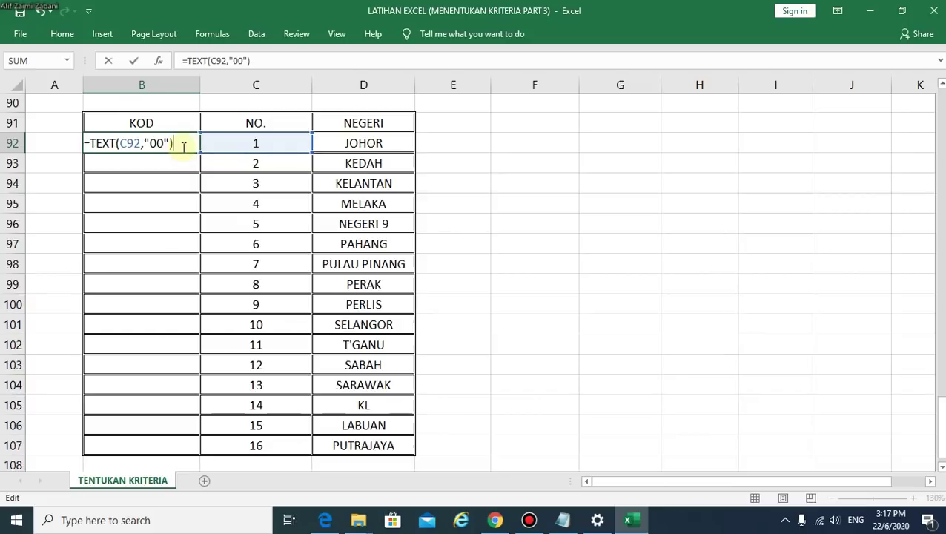
key("Return")
Fill the =TEXT(C92,"00") formula from B92 down to B107, giving codes 01 to 16
left_click(182, 147)
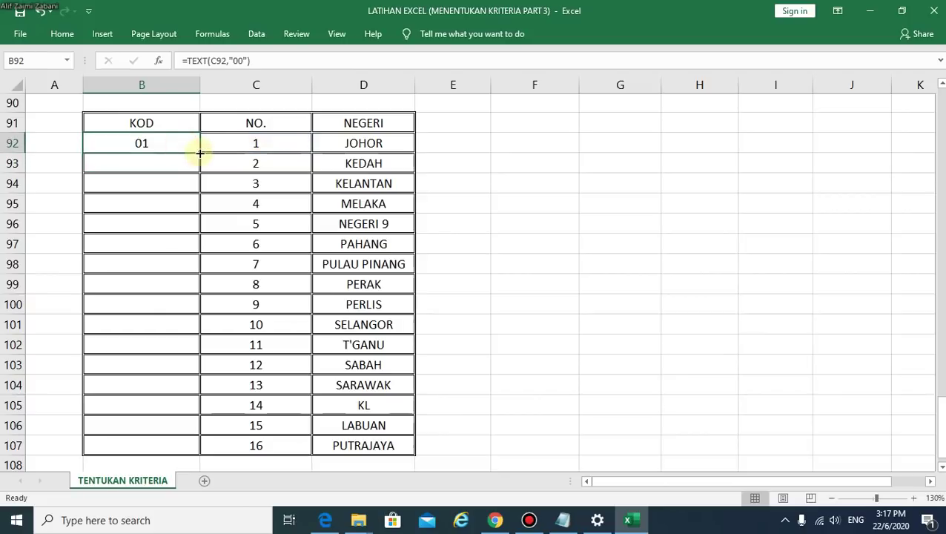
left_click_drag(198, 153, 192, 445)
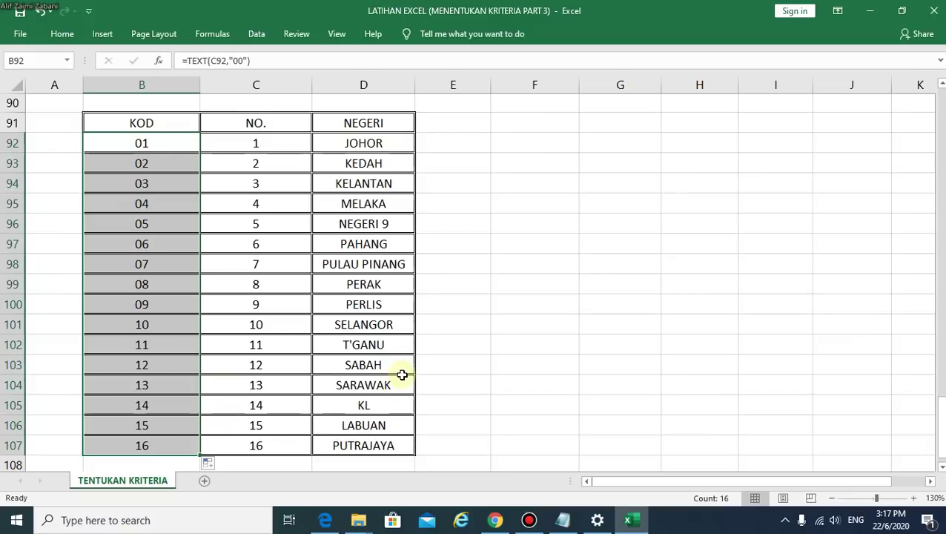
scroll(401, 375, "up", 3)
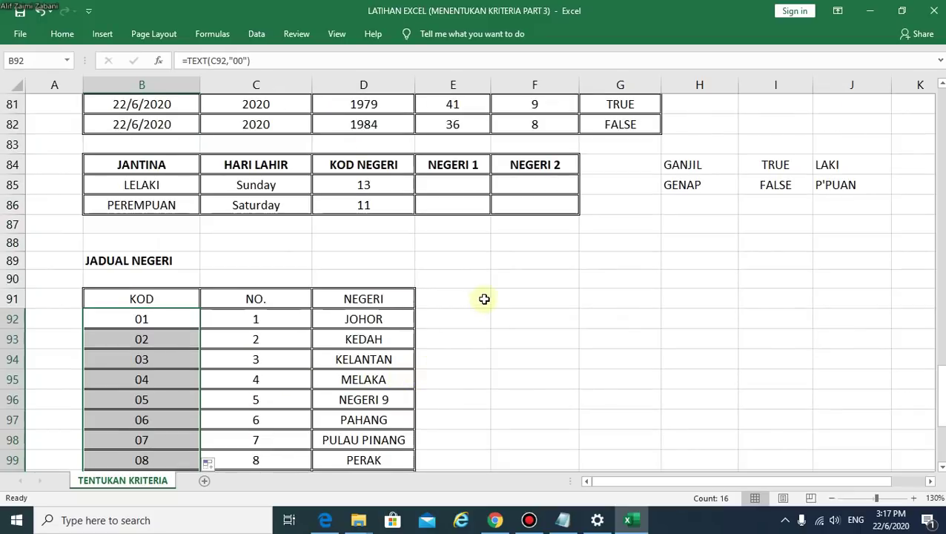
scroll(510, 261, "down", 1)
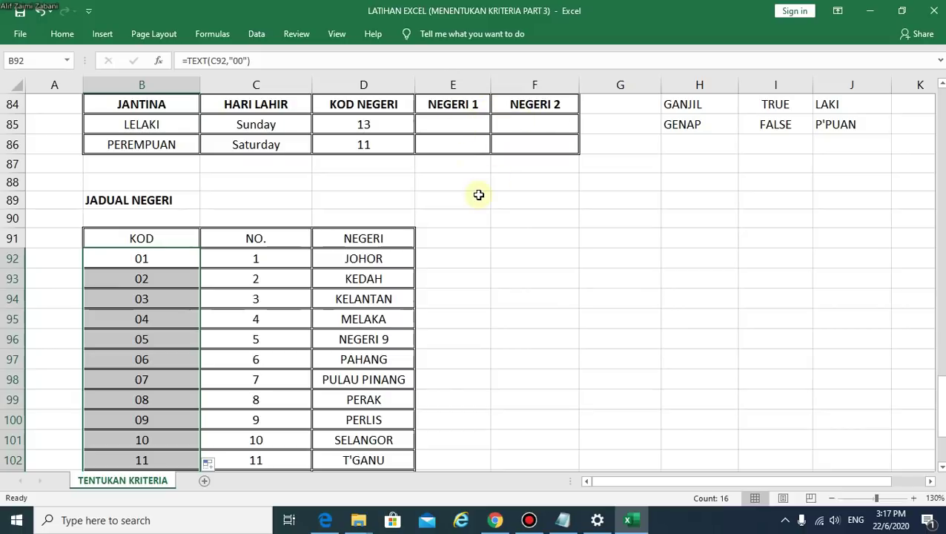
scroll(482, 194, "up", 1)
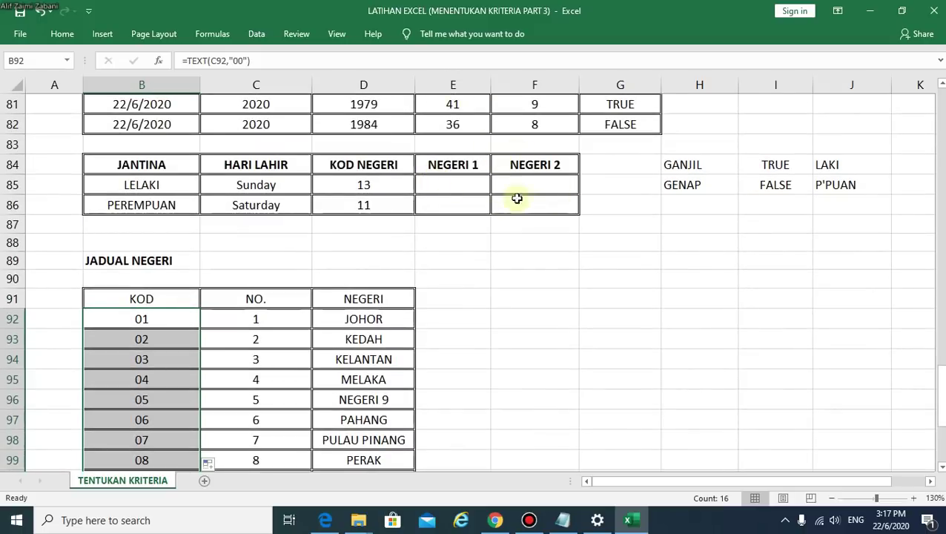
Start =VLOOKUP(D85, in E85 and select B91:D107 as the state table
left_click(467, 185)
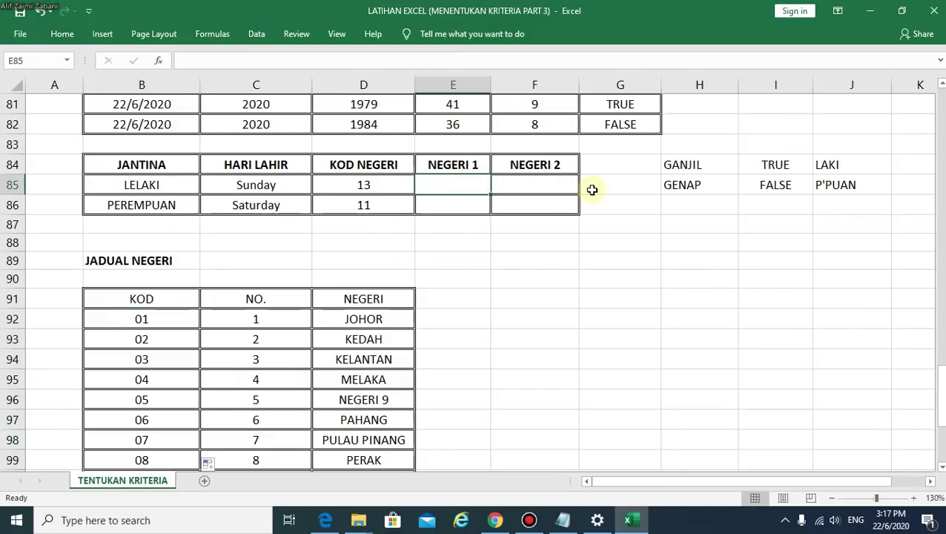
type("=")
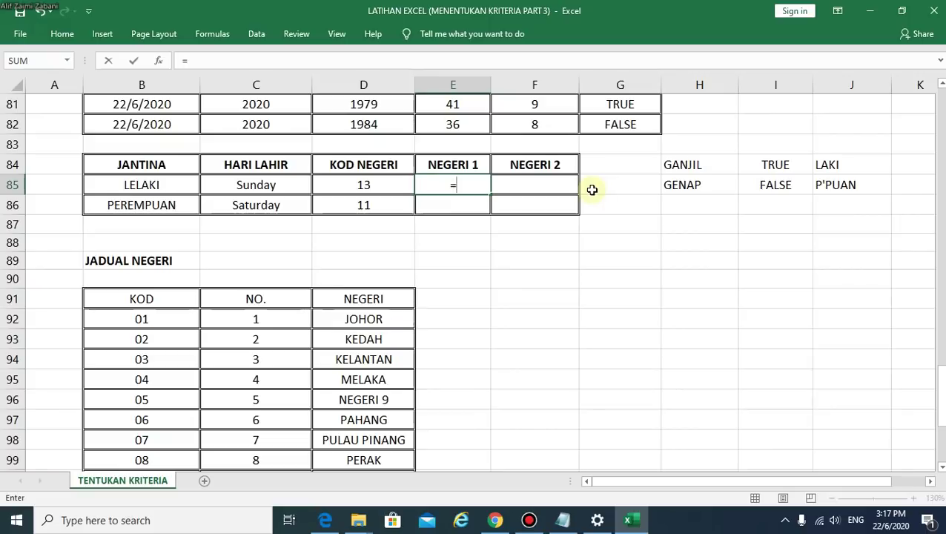
type("V")
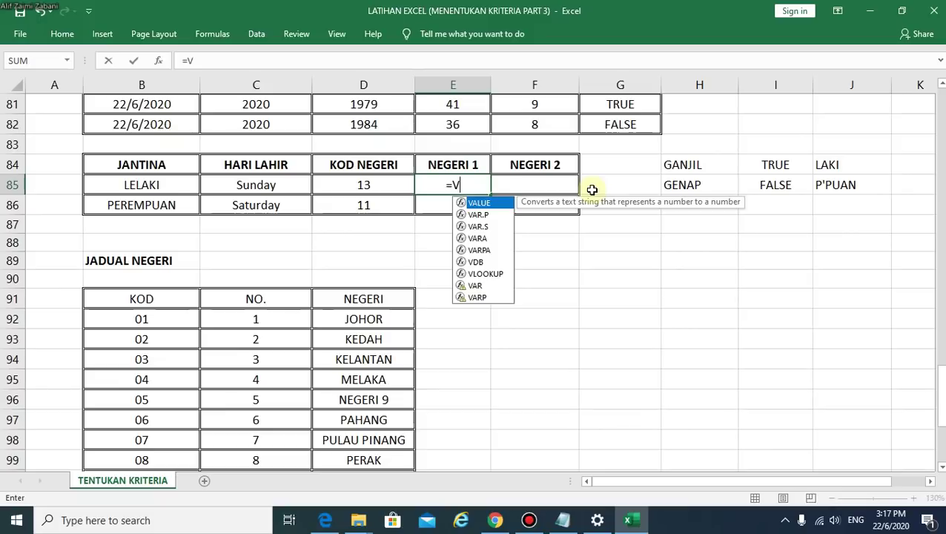
type("LO")
key("Tab")
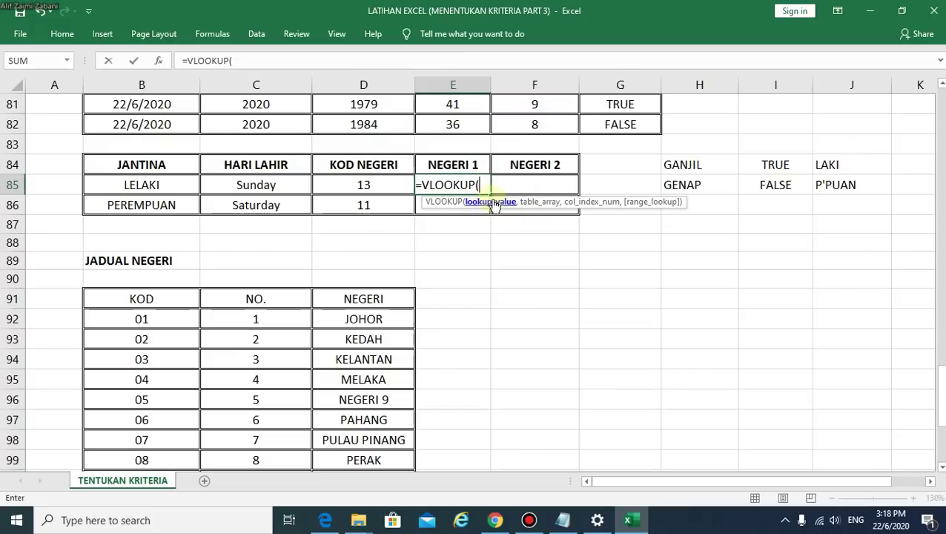
left_click(389, 185)
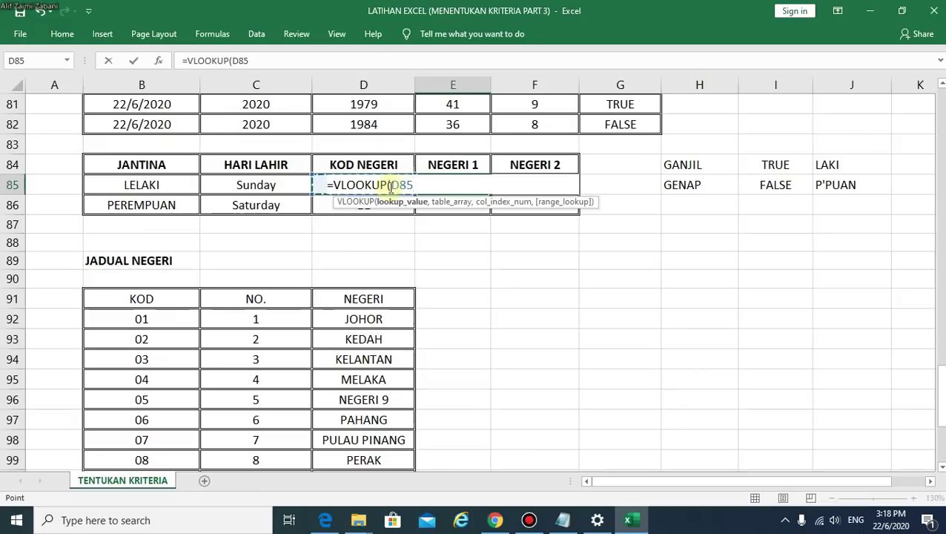
type(",")
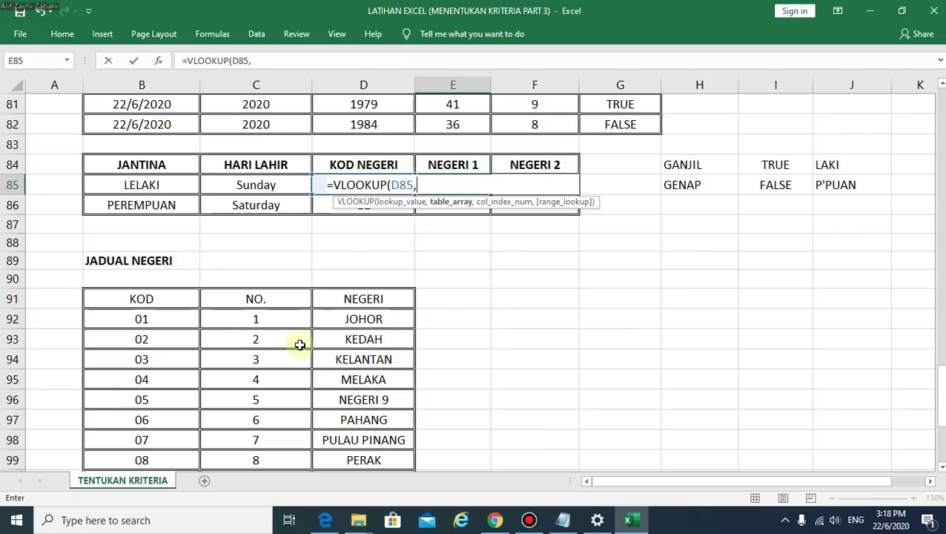
left_click(128, 298)
mouse_move(128, 298)
left_mouse_down()
mouse_move(341, 495)
mouse_move(364, 424)
left_mouse_up()
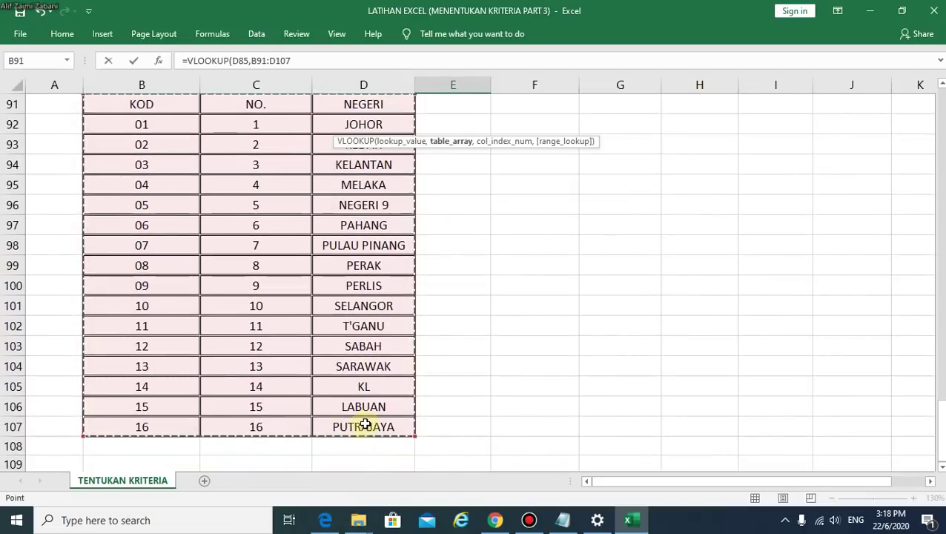
Reselect B91:D107 in the E85 VLOOKUP and lock it as $B$91:$D$107 with F4
scroll(364, 424, "up", 1)
scroll(364, 424, "up", 1)
scroll(365, 424, "up", 1)
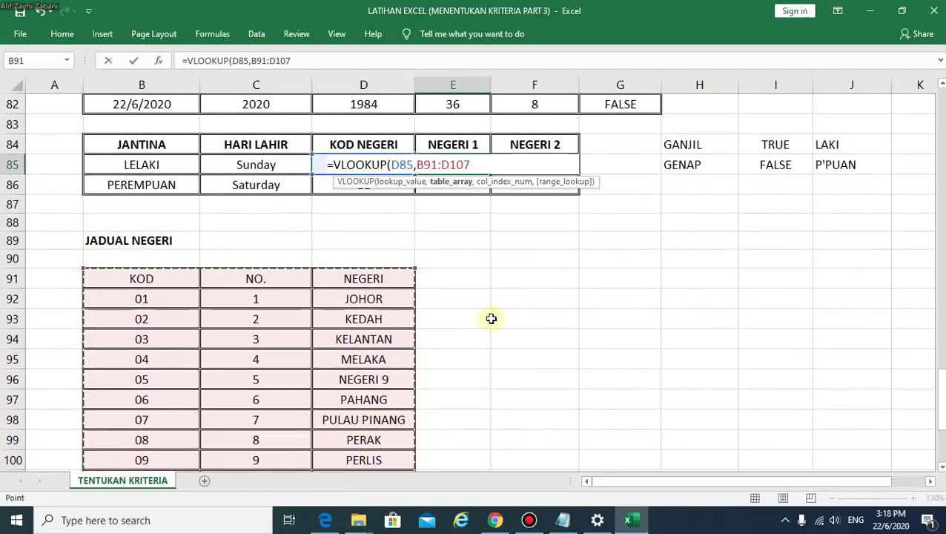
scroll(169, 222, "down", 1)
left_click_drag(170, 222, 369, 448)
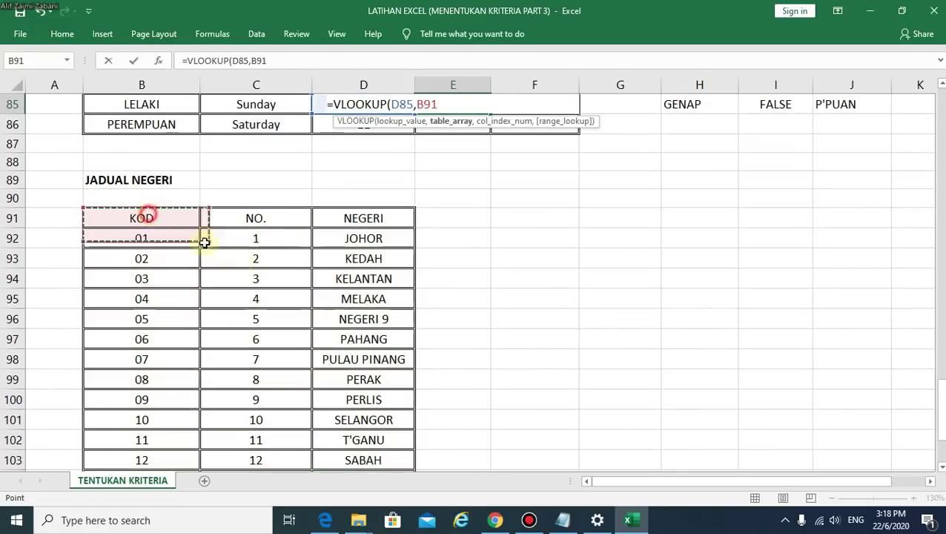
scroll(475, 431, "up", 3)
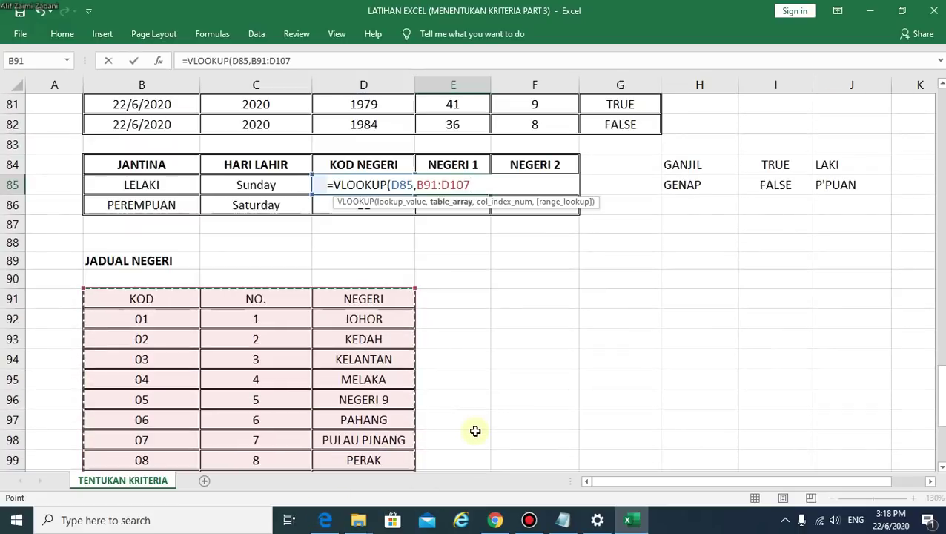
key("F4")
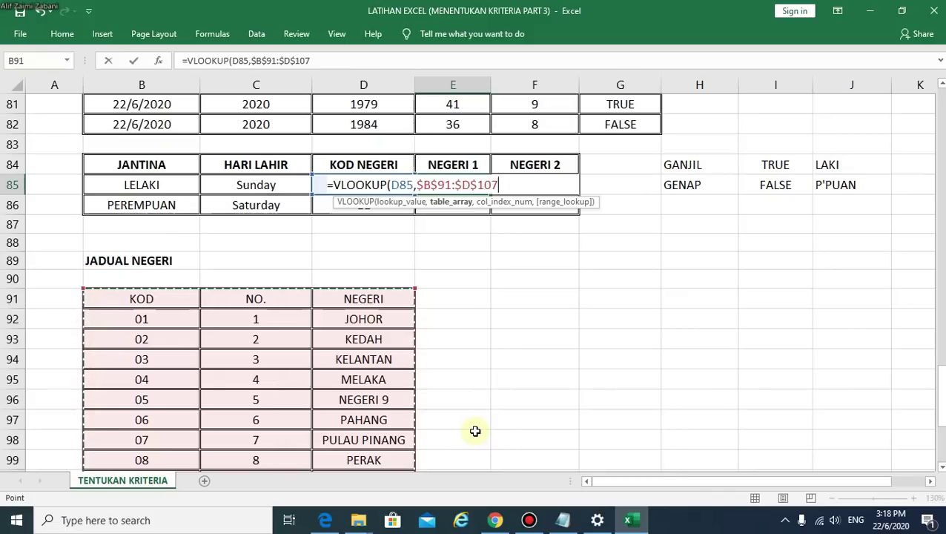
type(",")
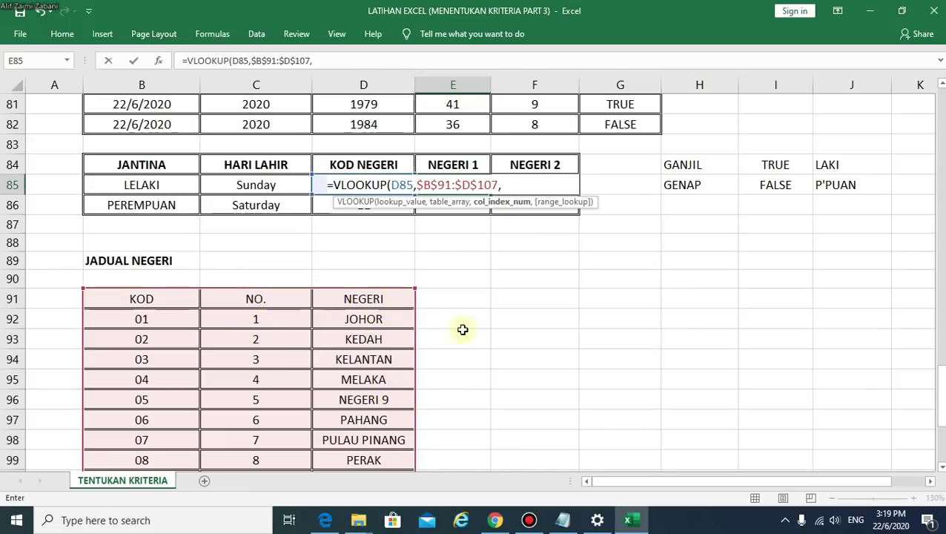
Enter column index 3 and pick FALSE - Exact match for the range lookup
type("3")
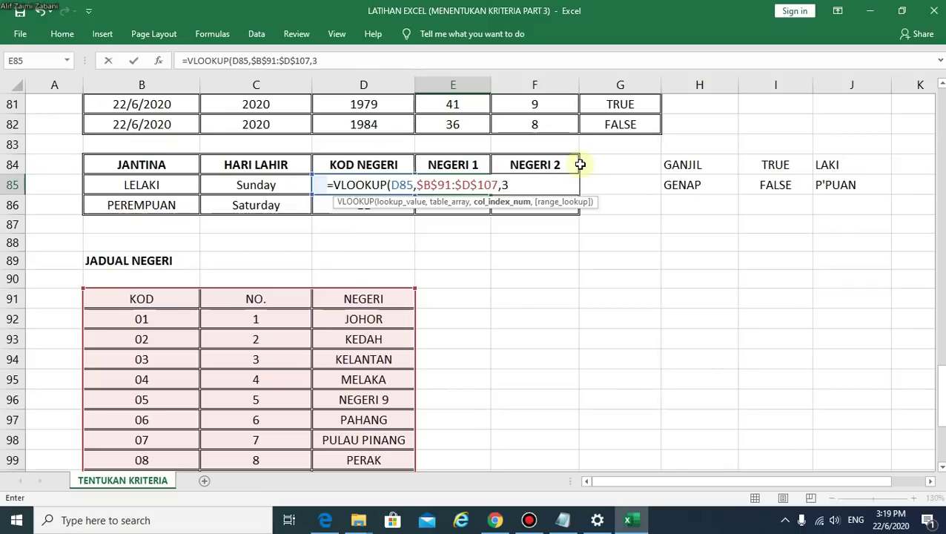
type(",")
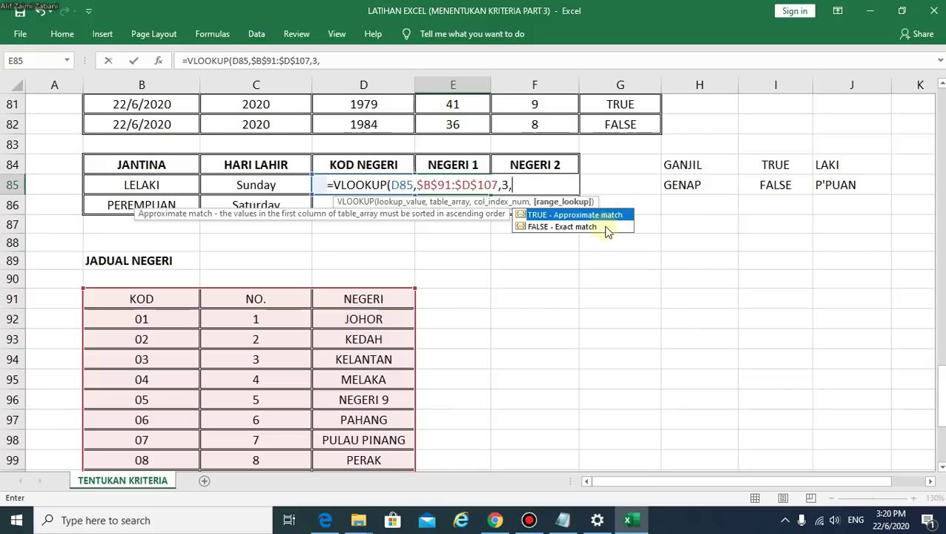
left_click(598, 226)
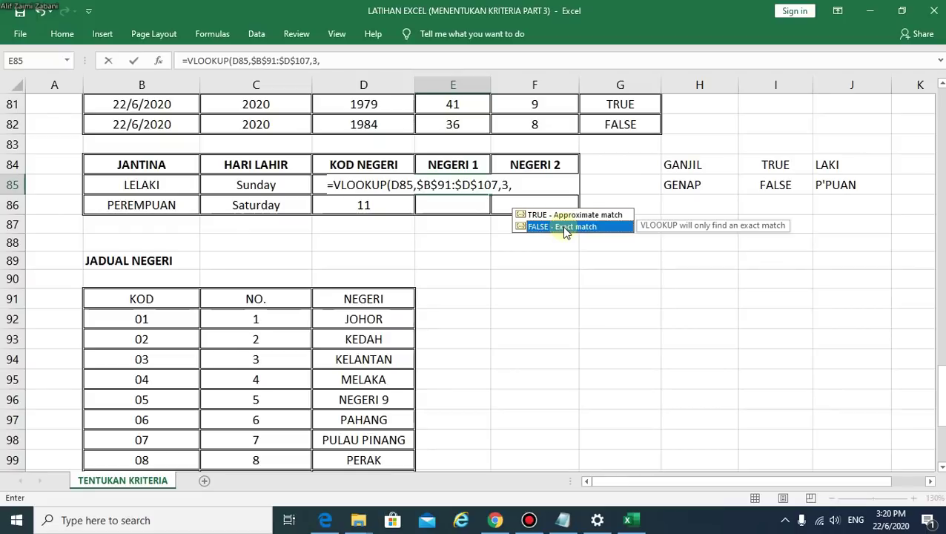
Finish E85 as =VLOOKUP(D85,$B$91:$D$107,3,FALSE)
double_click(565, 227)
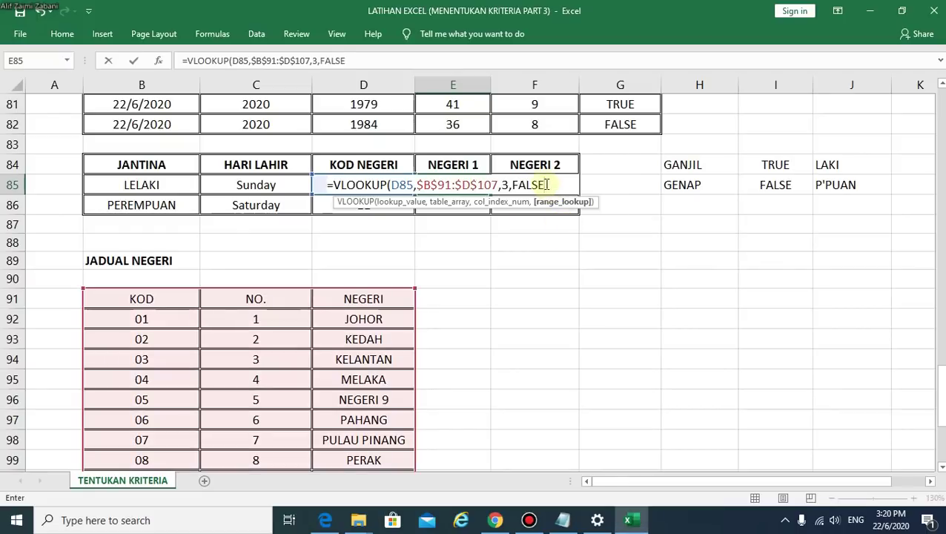
key("BackSpace")
key("BackSpace")
key("BackSpace")
key("BackSpace")
key("BackSpace")
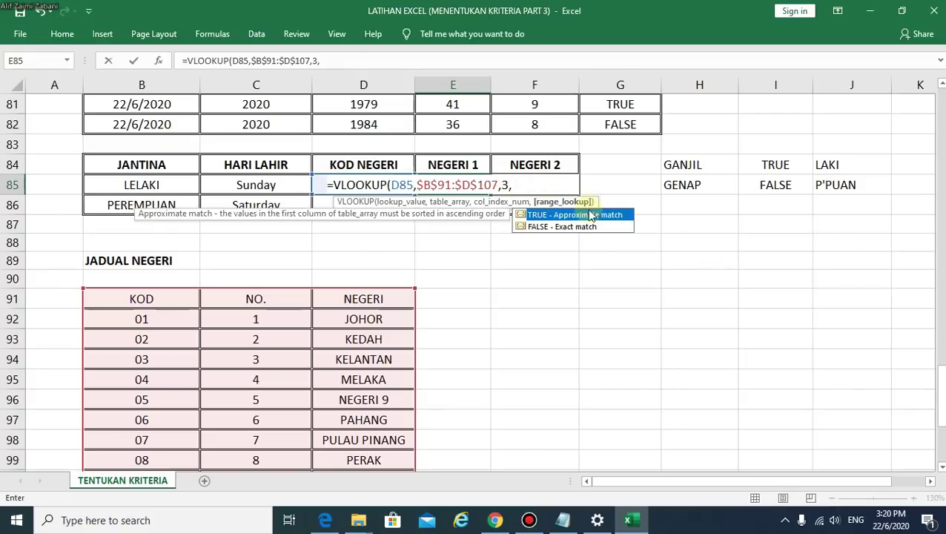
double_click(588, 225)
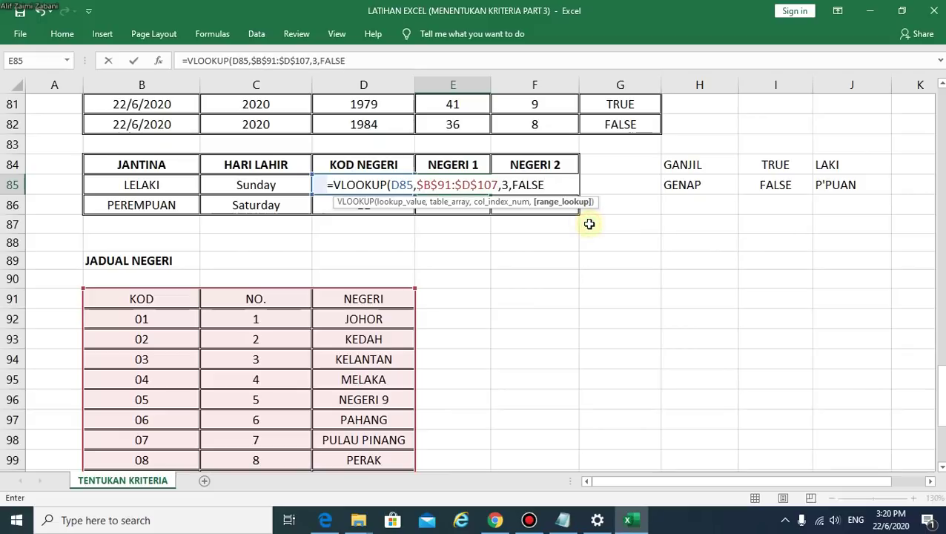
type(")")
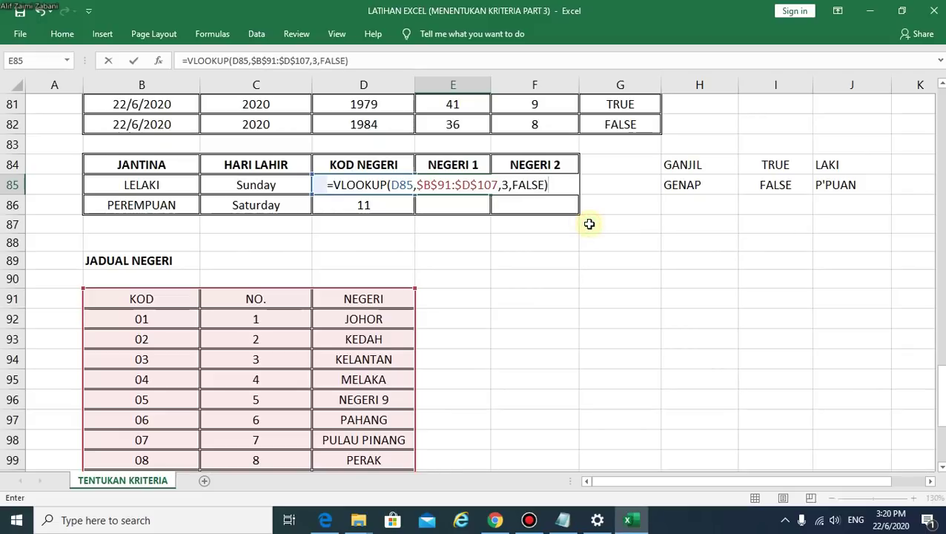
key("Return")
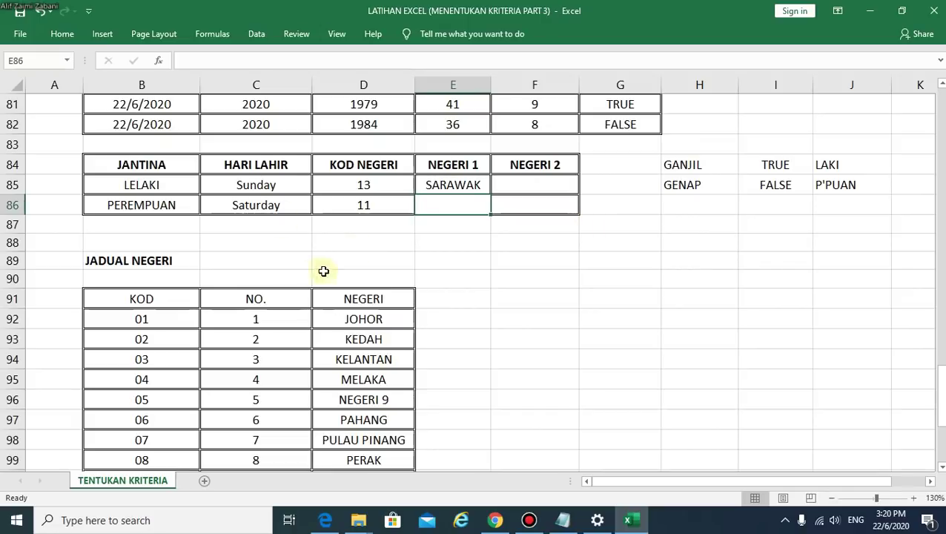
Fill the NEGERI 1 VLOOKUP from E85 down to E86, showing SARAWAK and T'GANU
left_click(384, 186)
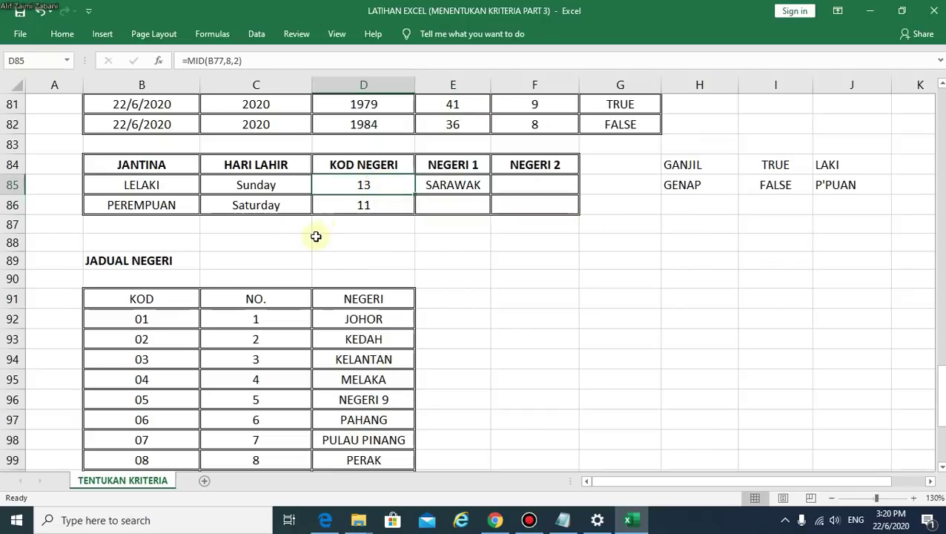
scroll(315, 236, "down", 2)
scroll(315, 237, "down", 2)
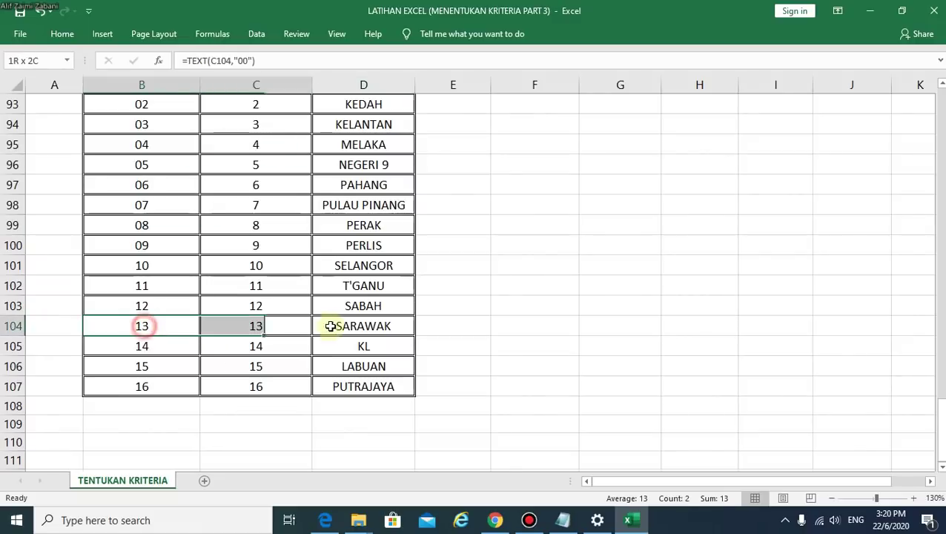
left_click_drag(164, 325, 345, 326)
scroll(530, 326, "up", 2)
scroll(530, 326, "up", 2)
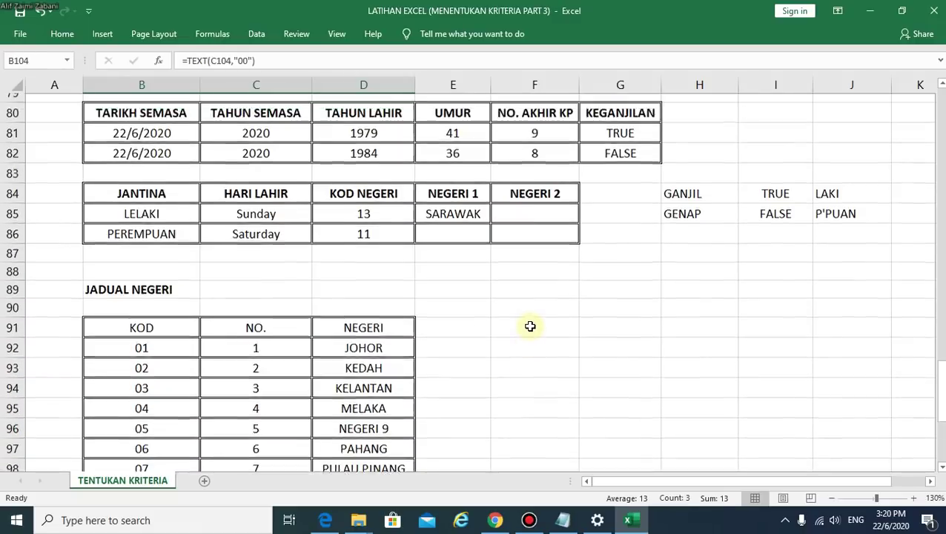
scroll(511, 317, "up", 2)
left_click(485, 305)
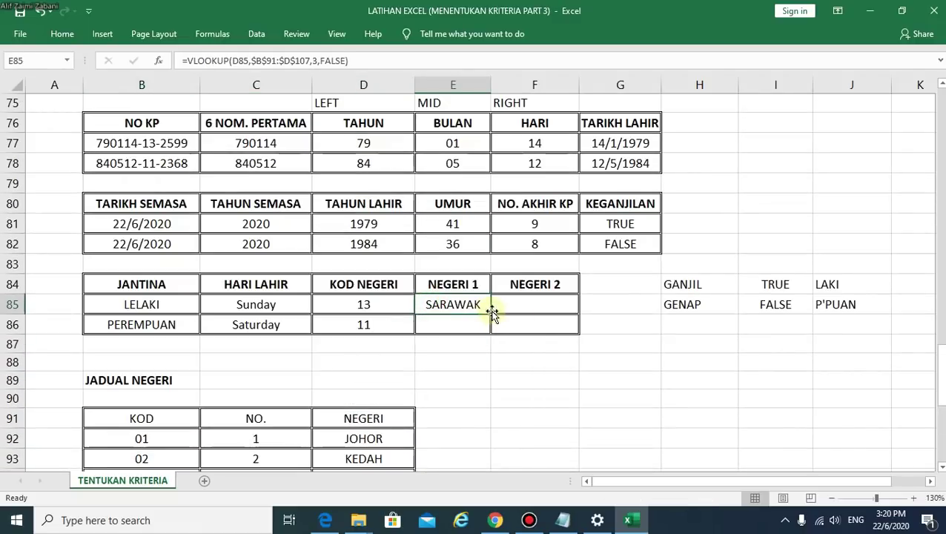
left_click_drag(489, 315, 491, 334)
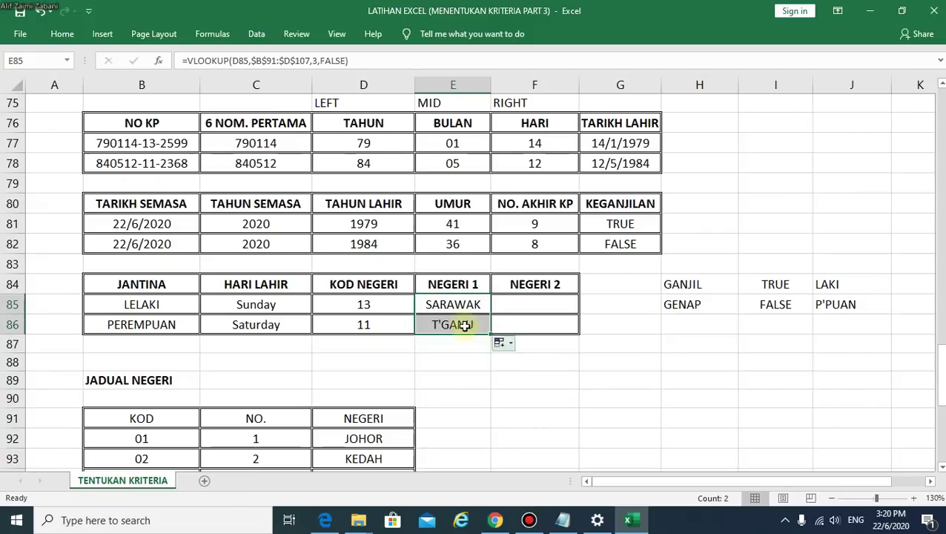
Change the first IC number's state code in B77 from 13 to 80
left_click(143, 143)
double_click(143, 143)
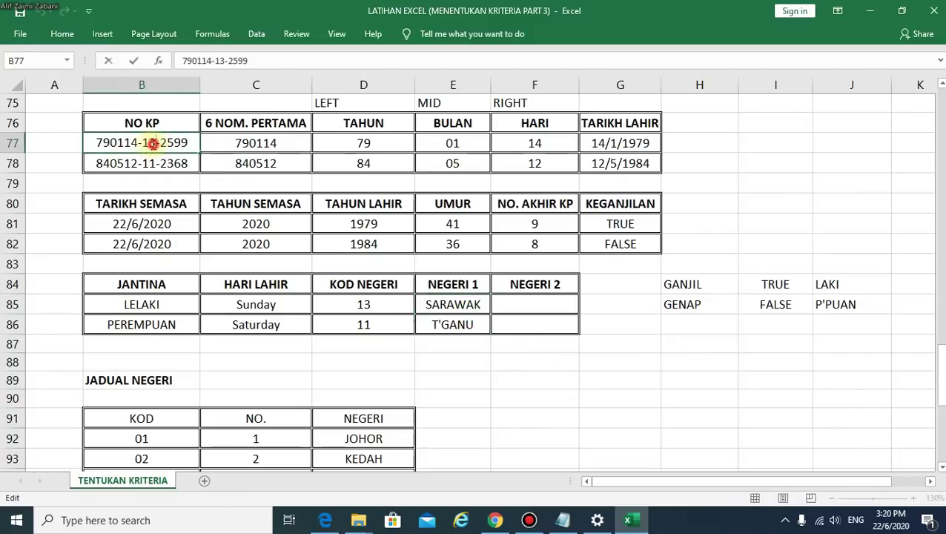
double_click(146, 143)
type("80")
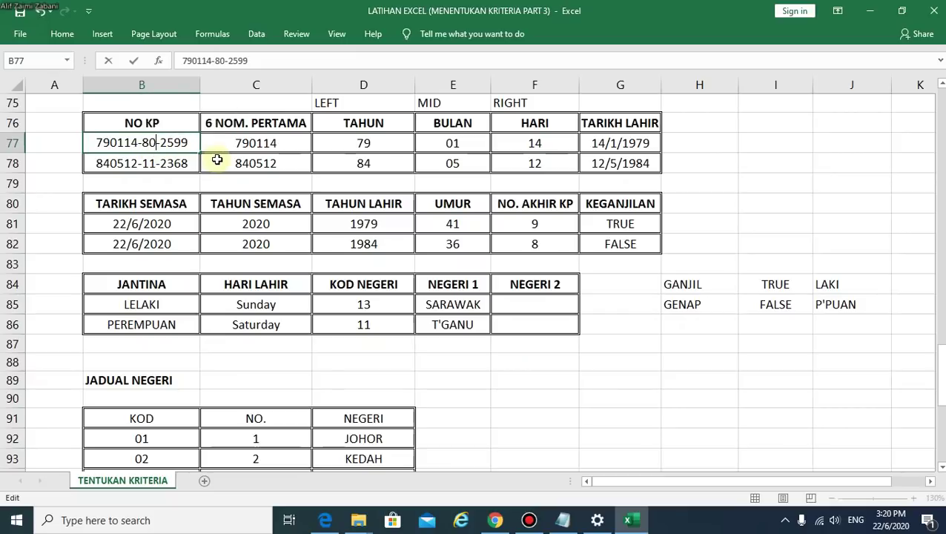
key("Return")
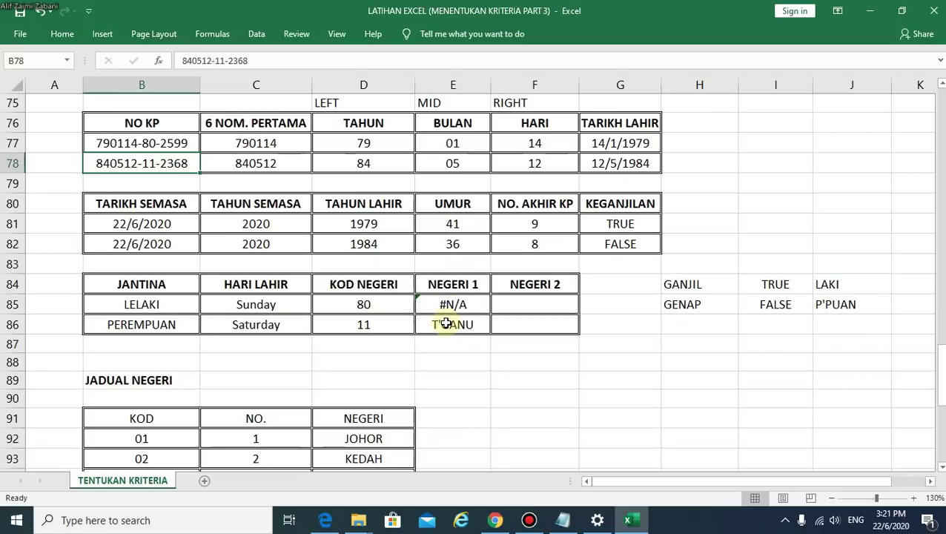
Scroll through the JADUAL NEGERI table to confirm no state uses code 80
scroll(446, 324, "down", 4)
scroll(445, 324, "down", 3)
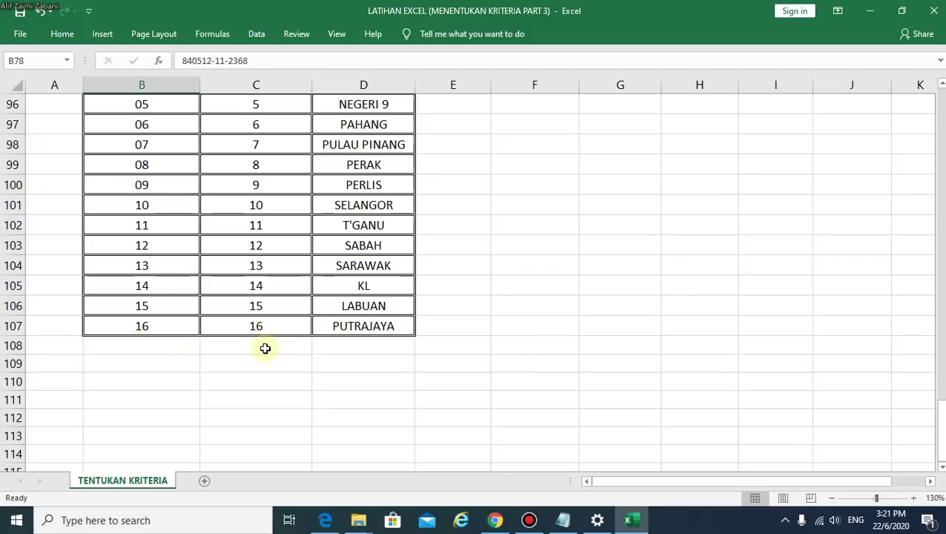
scroll(291, 348, "up", 3)
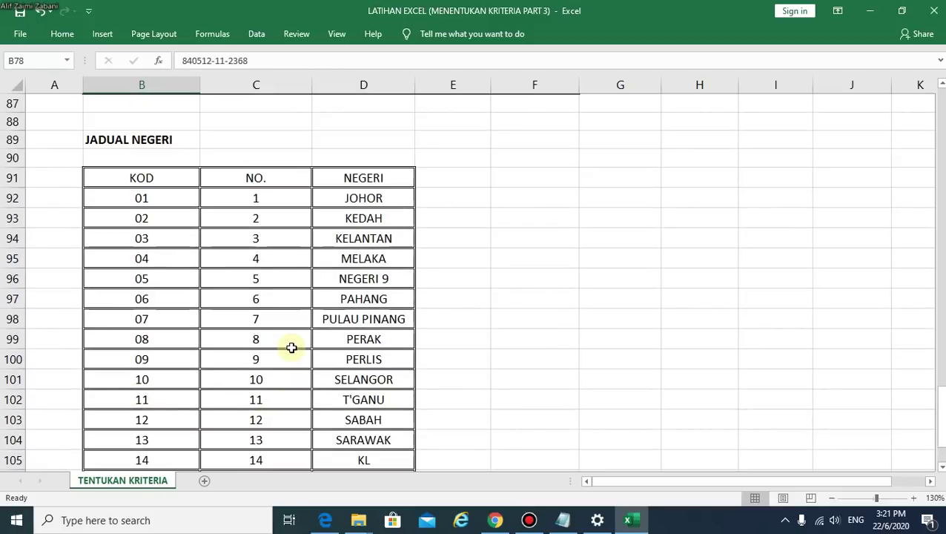
scroll(291, 348, "up", 3)
scroll(291, 348, "up", 2)
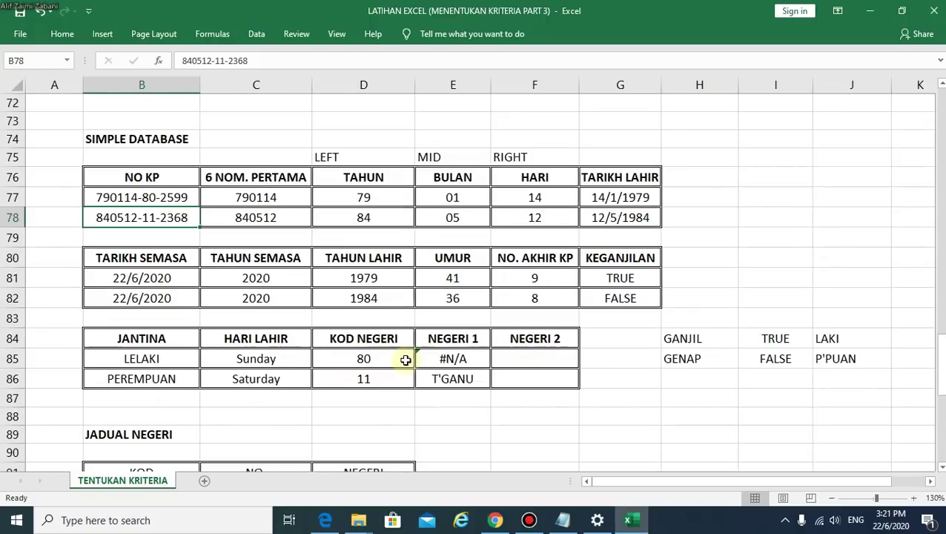
scroll(393, 358, "down", 2)
scroll(389, 356, "down", 6)
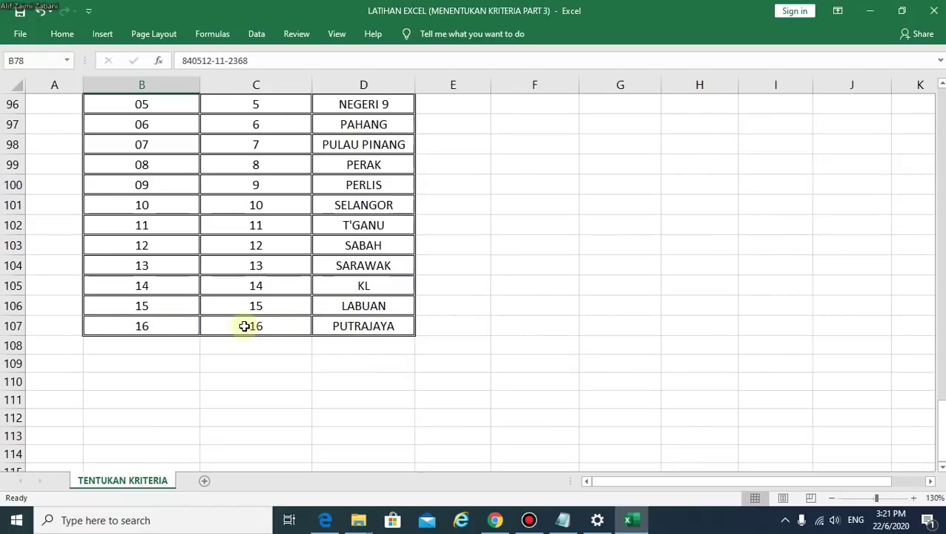
scroll(311, 332, "up", 2)
scroll(310, 333, "up", 4)
scroll(311, 333, "up", 2)
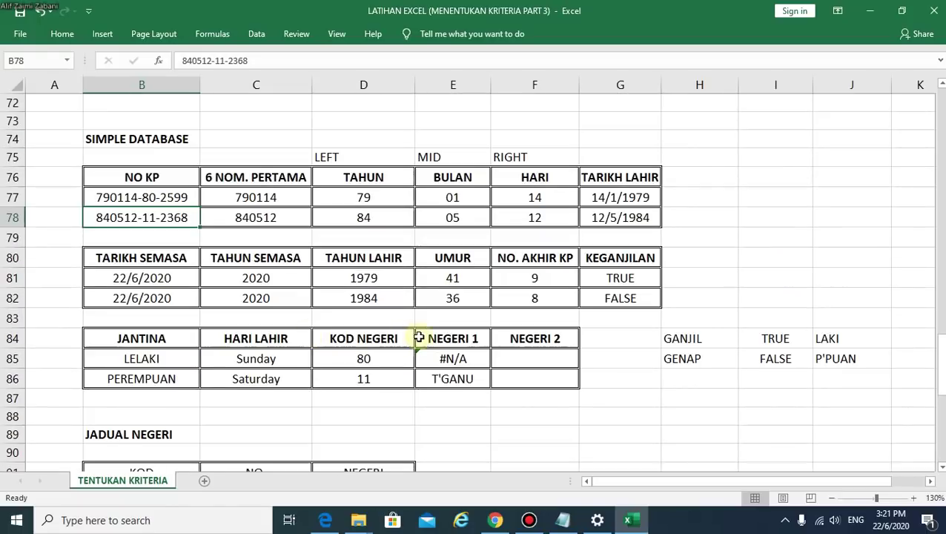
scroll(421, 333, "down", 3)
scroll(420, 333, "down", 1)
scroll(419, 335, "up", 3)
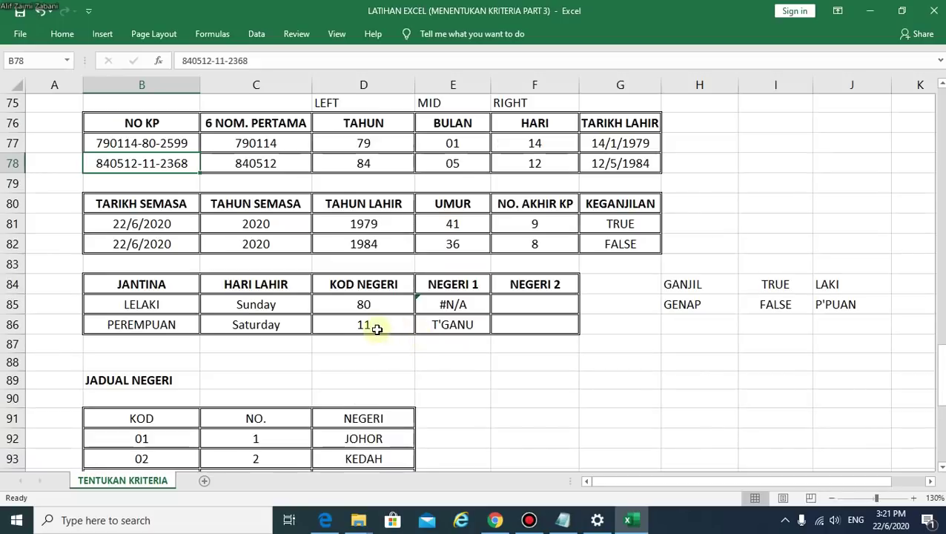
Inspect the NEGERI 1 VLOOKUP and the KOD NEGERI formula behind the #N/A result
double_click(458, 306)
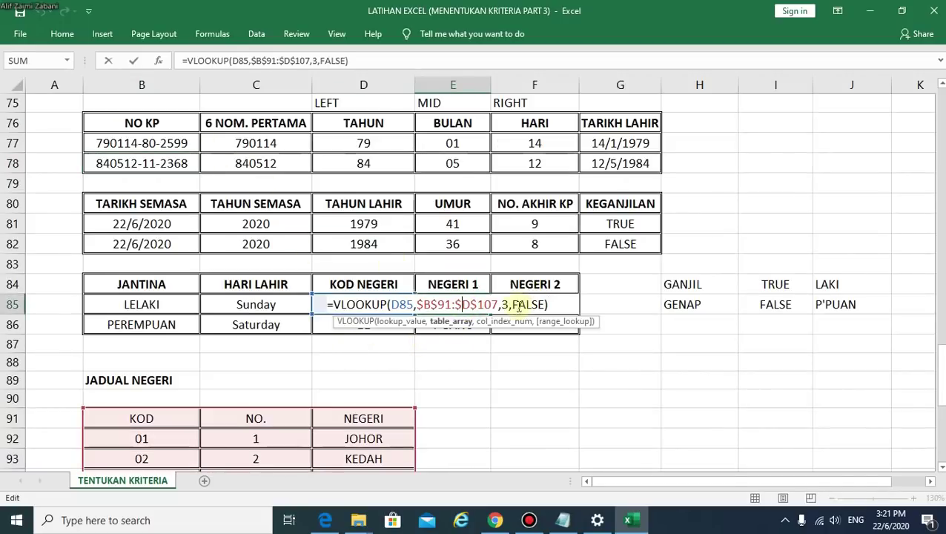
left_click_drag(513, 304, 533, 304)
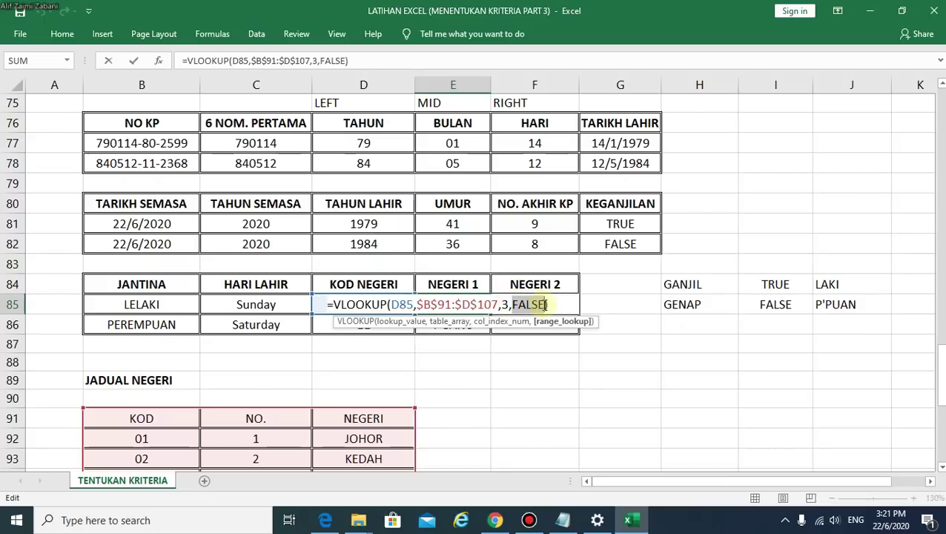
key("Escape")
left_click(356, 302)
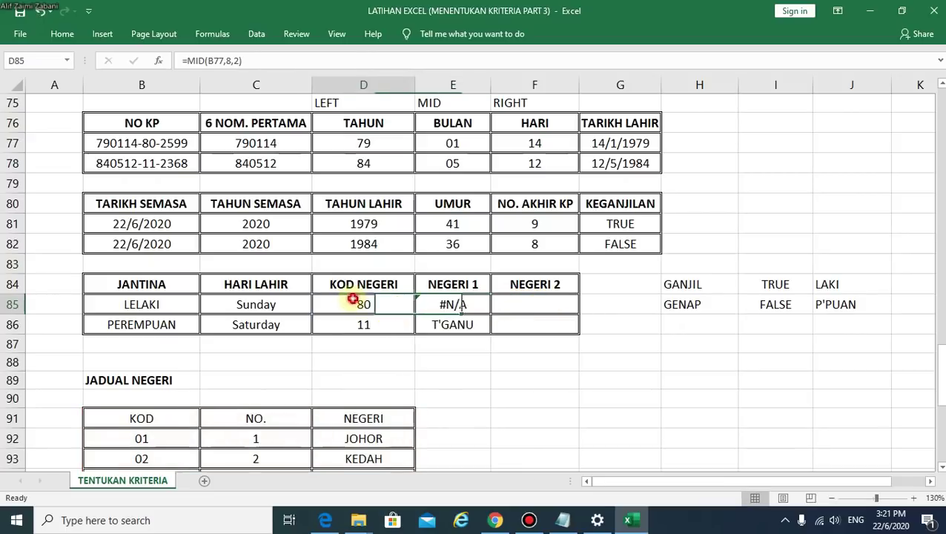
double_click(150, 143)
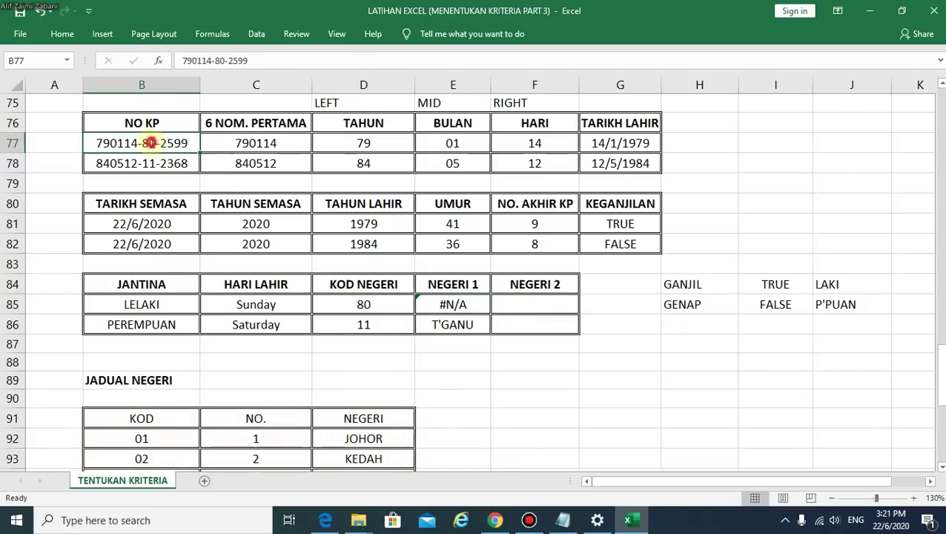
left_click(364, 304)
type("=MID(B77,8,2)")
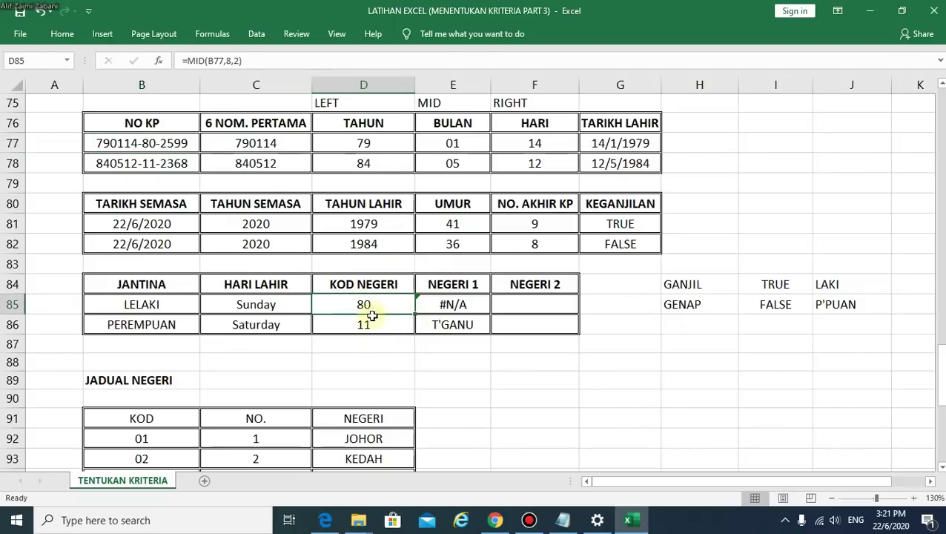
Change the first IC number's state digits from 80 to 02 so NEGERI 1 shows KEDAH
left_click(144, 143)
double_click(155, 143)
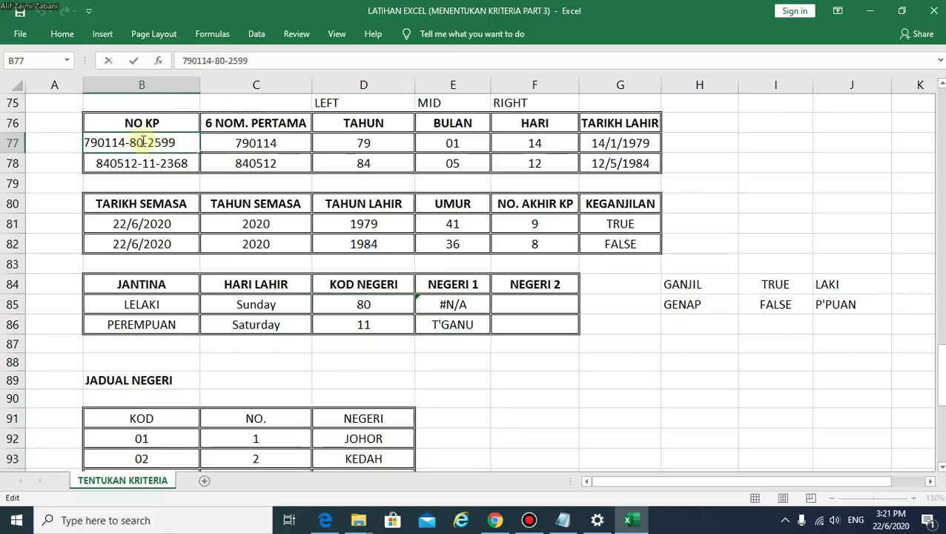
left_click(135, 140)
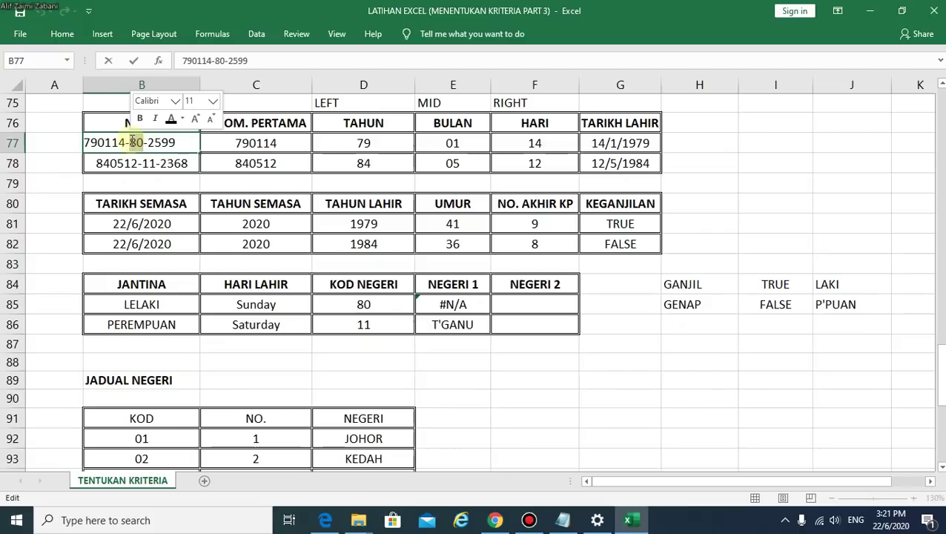
key("Delete")
type("2")
key("Return")
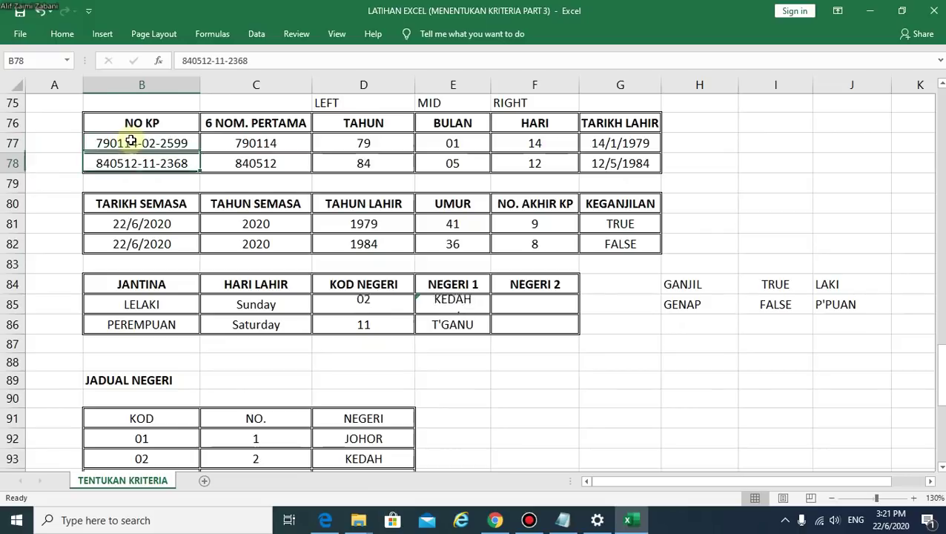
scroll(486, 315, "down", 2)
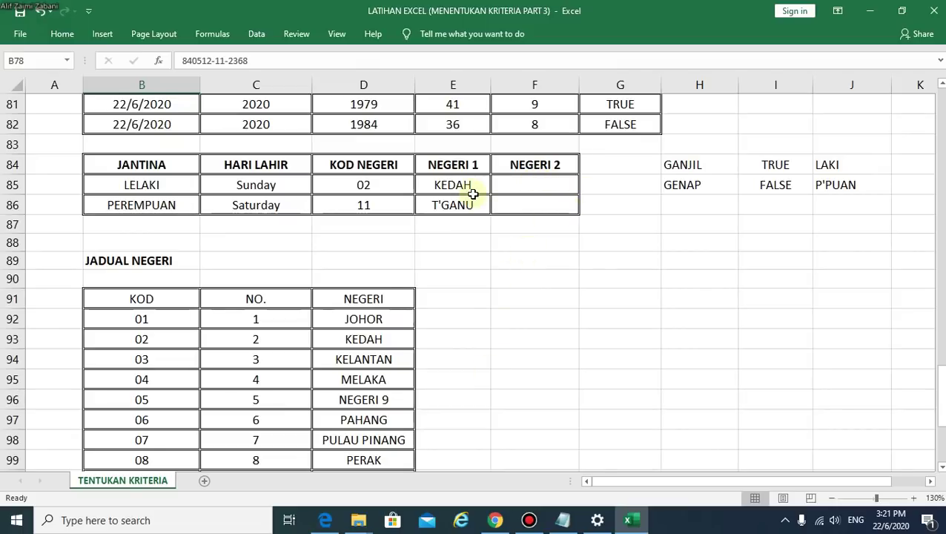
Type bold labels VLOOKUP in E87 and HLOOKUP in F87
left_click(462, 229)
type("VLOOKUP")
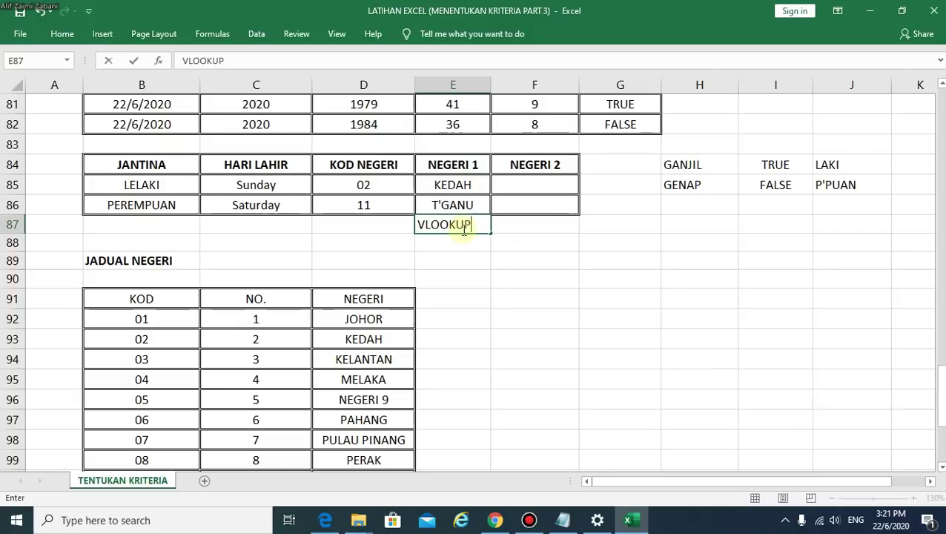
left_click(556, 221)
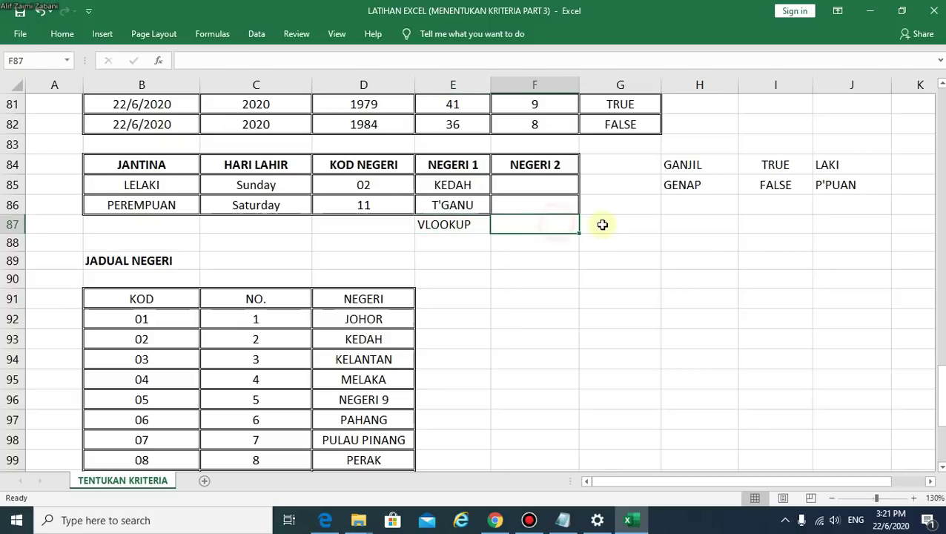
type("HLOOKUP")
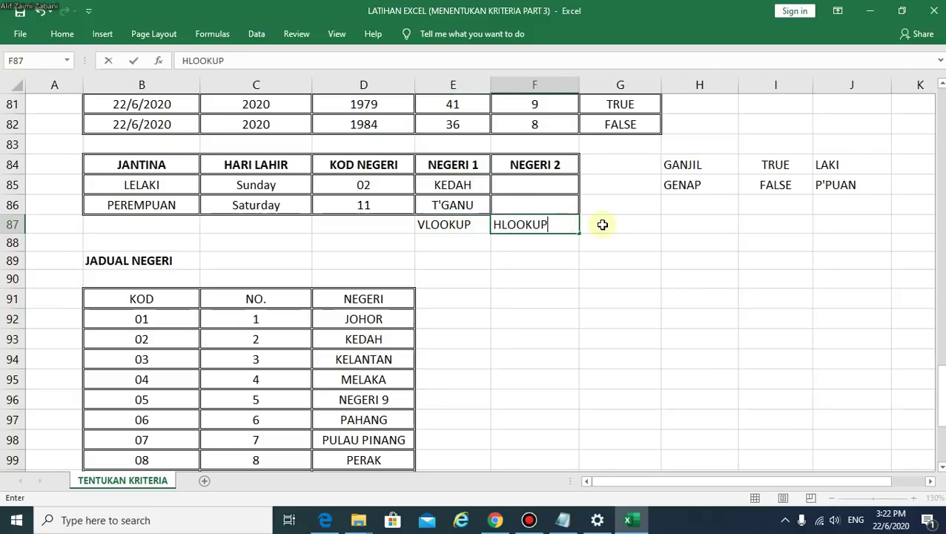
left_click(600, 264)
left_click_drag(459, 223, 498, 222)
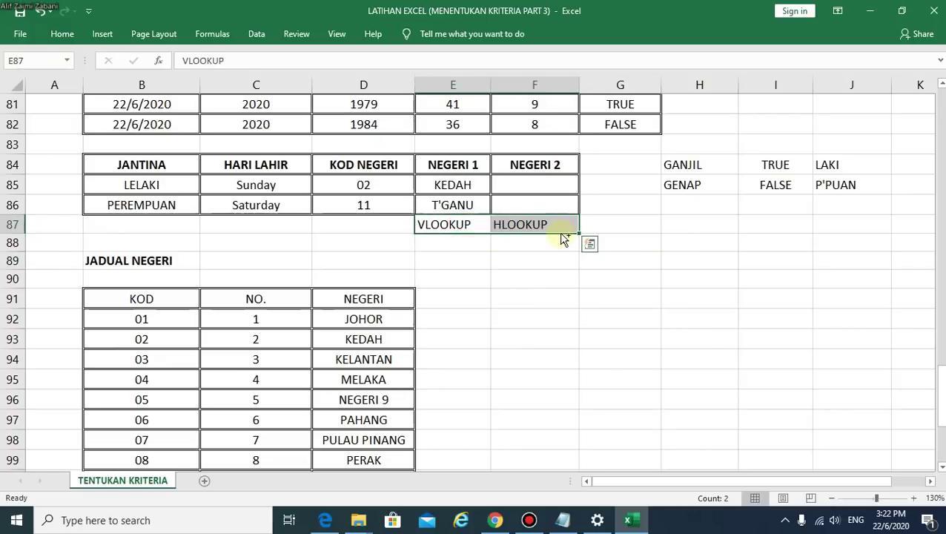
key("ctrl+b")
Scroll down to the JADUAL NEGERI table and make a first drag selection across it
left_click(600, 290)
scroll(512, 275, "down", 2)
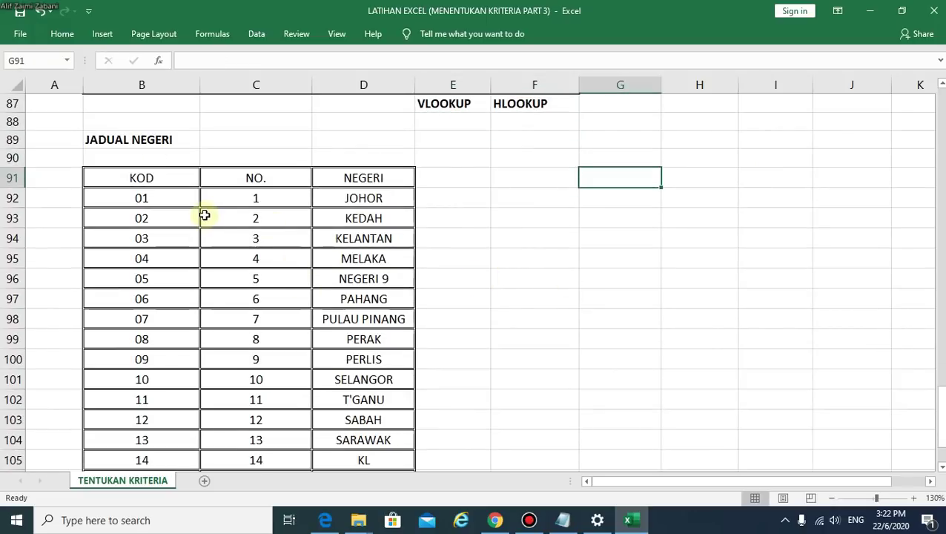
left_click_drag(152, 177, 346, 440)
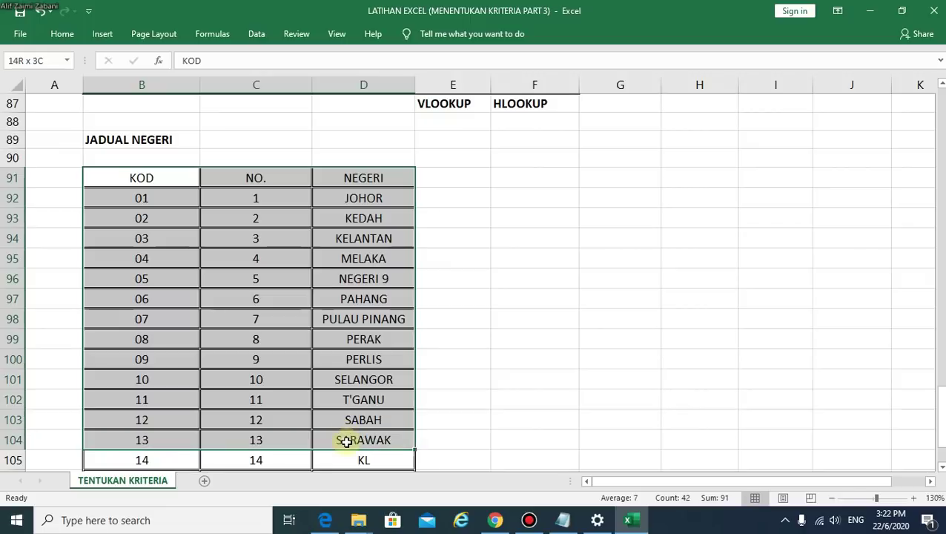
scroll(349, 441, "down", 3)
scroll(349, 441, "up", 2)
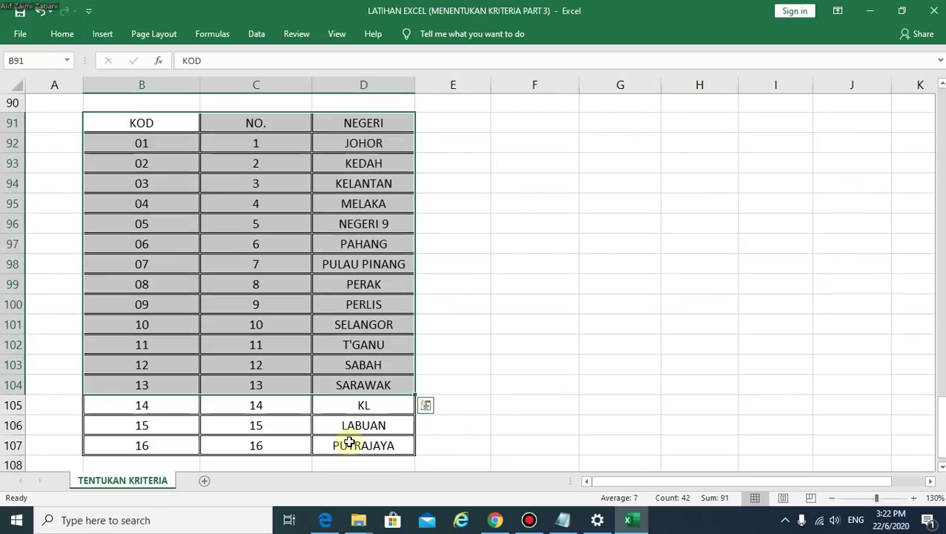
scroll(214, 379, "up", 2)
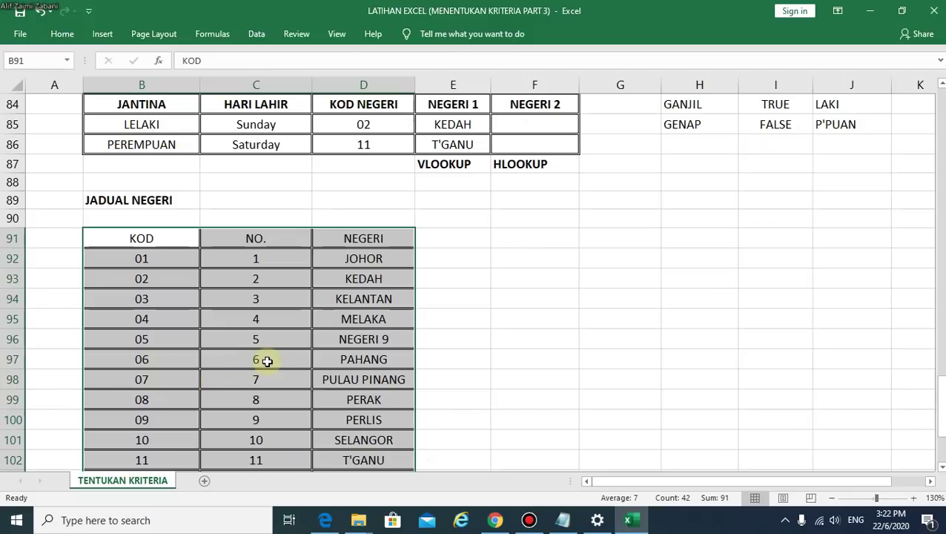
scroll(267, 359, "down", 1)
scroll(252, 330, "down", 1)
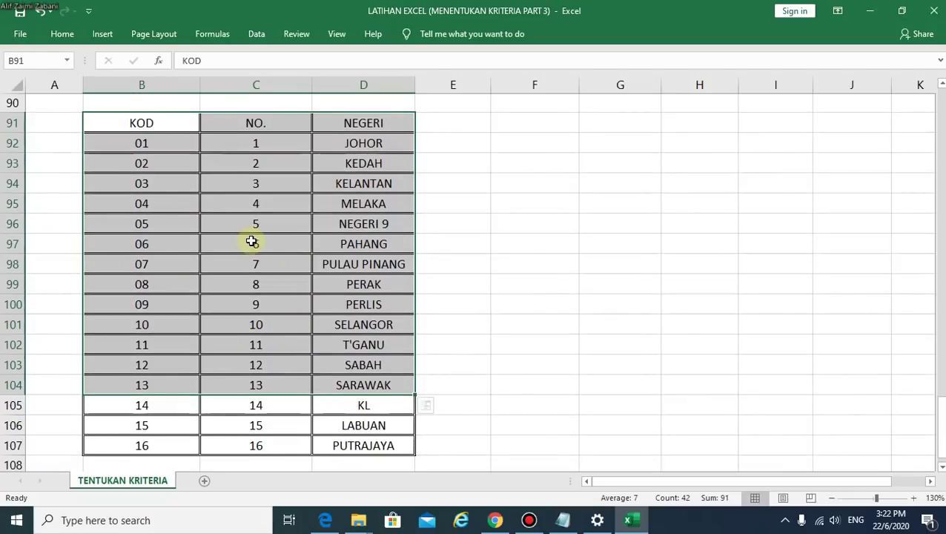
Reselect the full state table B91:D107 from the KOD header through PUTRAJAYA
left_click(187, 210)
left_click_drag(133, 124, 386, 447)
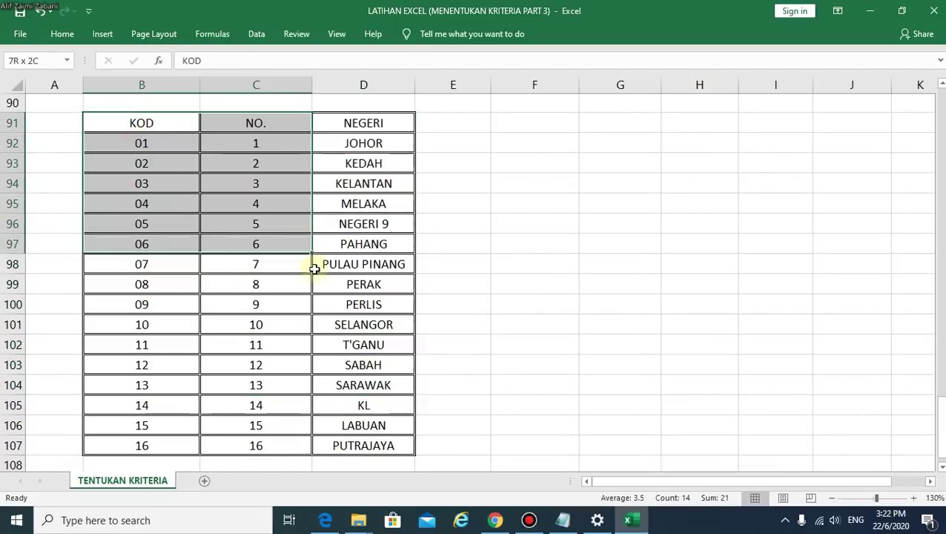
left_click(137, 118)
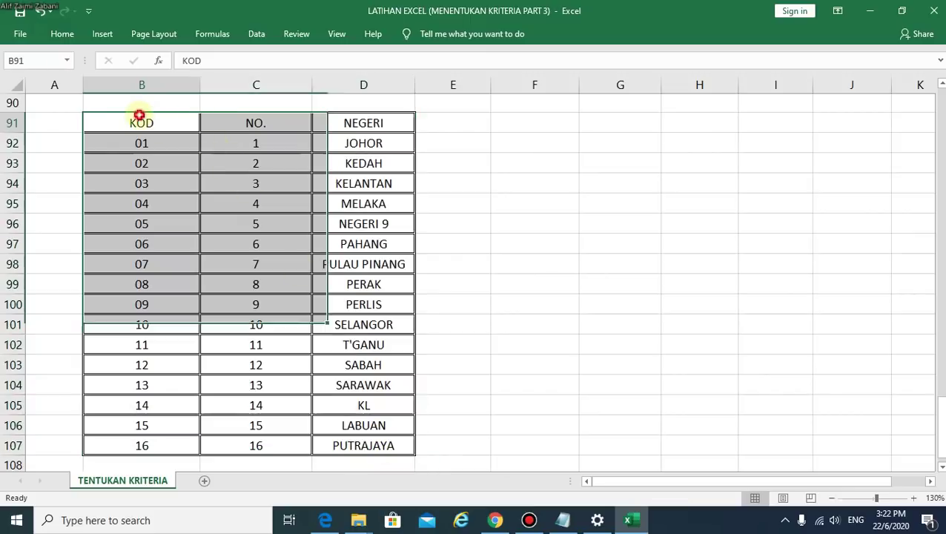
left_click(101, 120)
left_click_drag(232, 202, 380, 444)
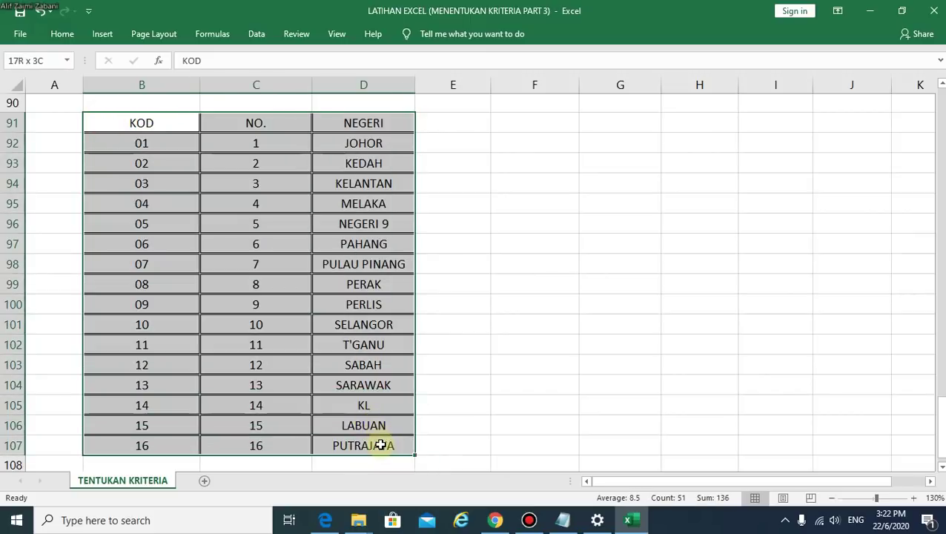
left_click_drag(155, 123, 395, 444)
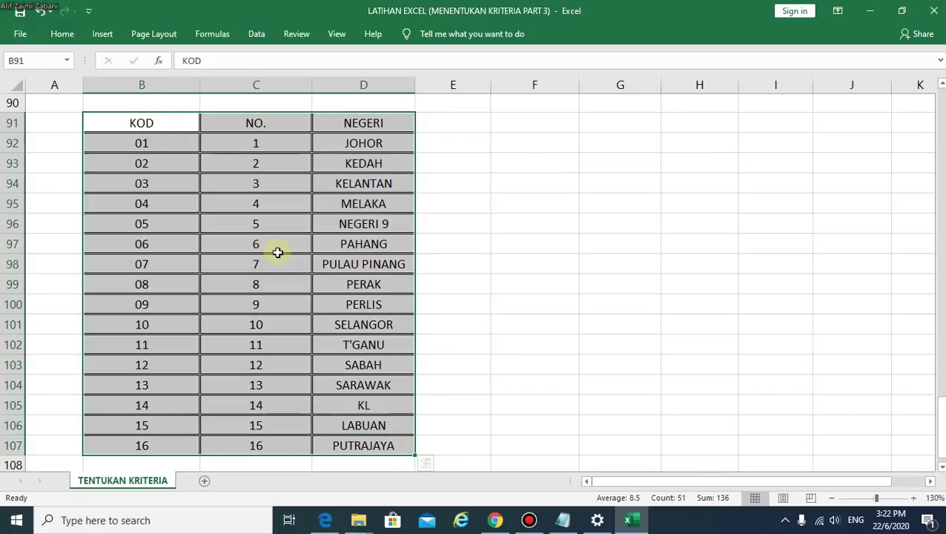
Copy the state table and paste it transposed at F91
right_click(256, 221)
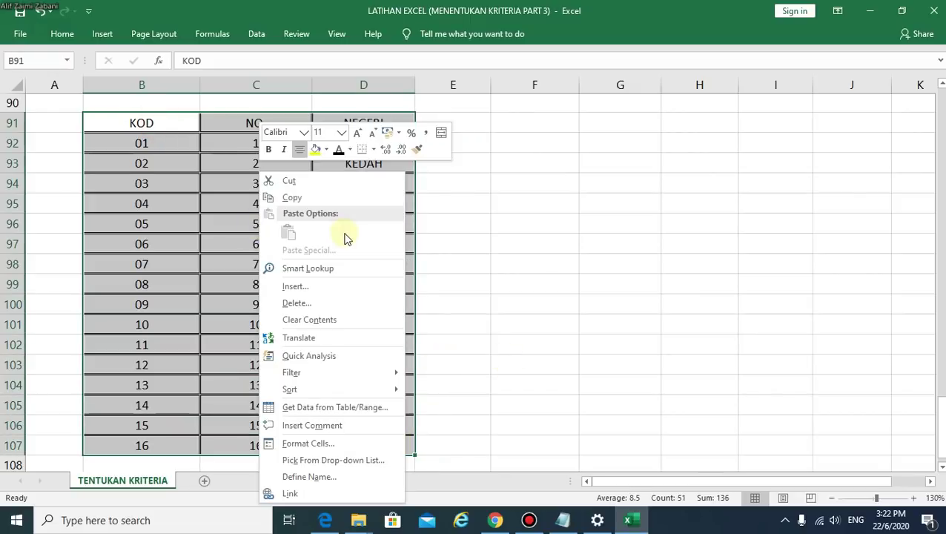
left_click(323, 196)
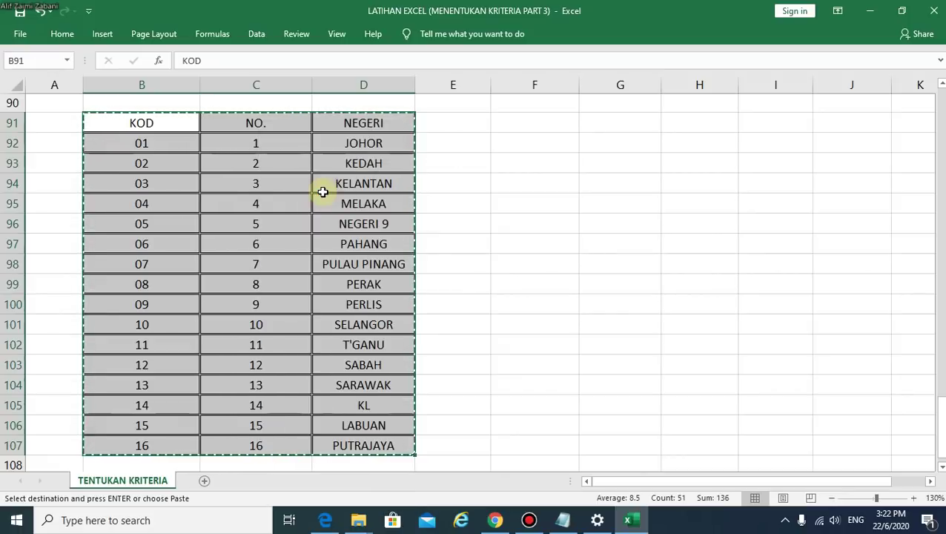
scroll(324, 192, "up", 1)
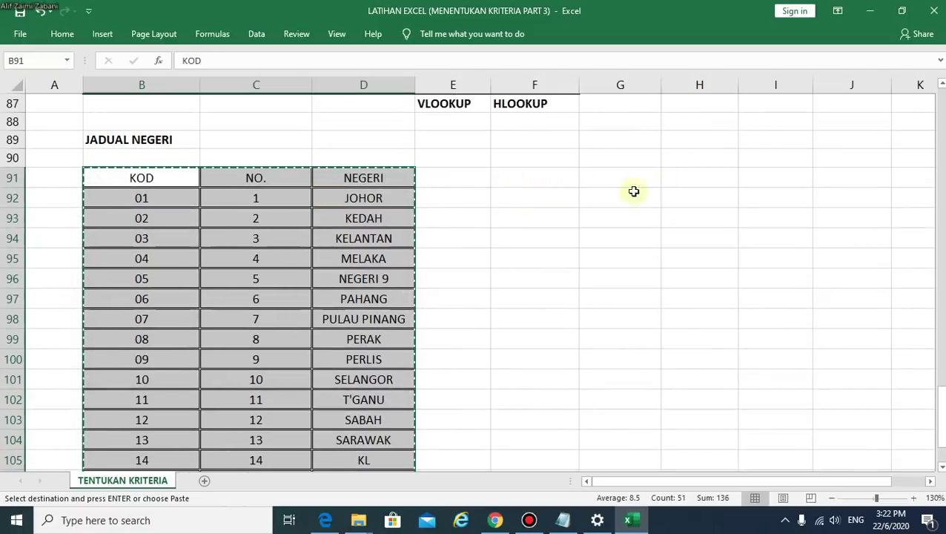
left_click(502, 200)
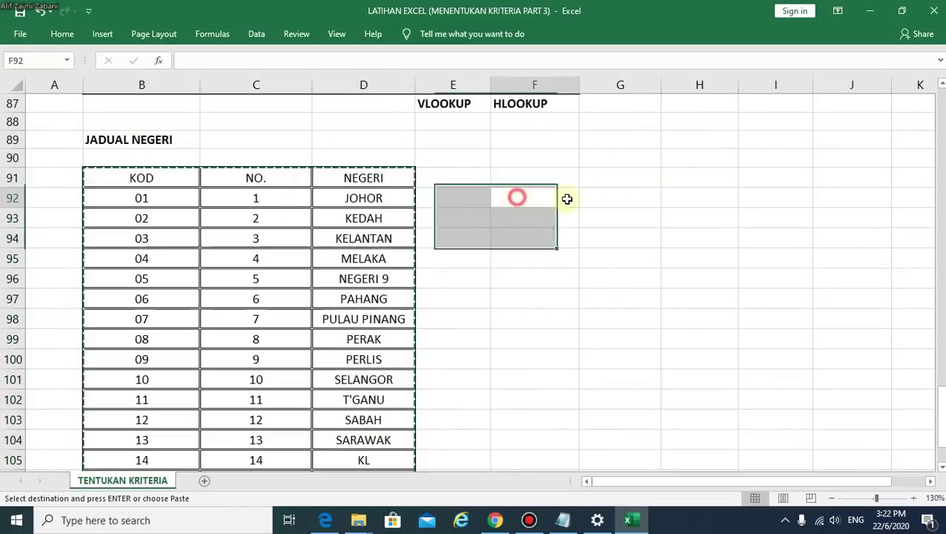
left_click(510, 180)
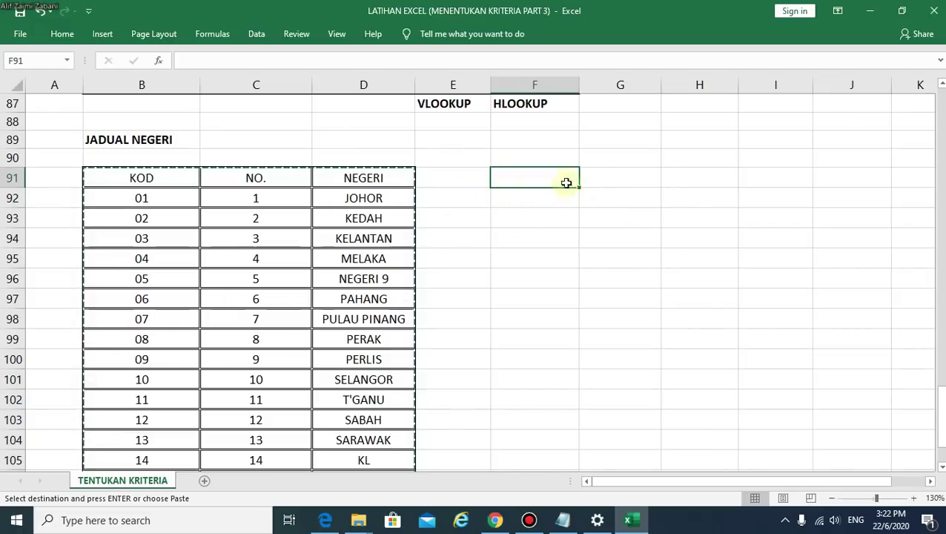
right_click(520, 182)
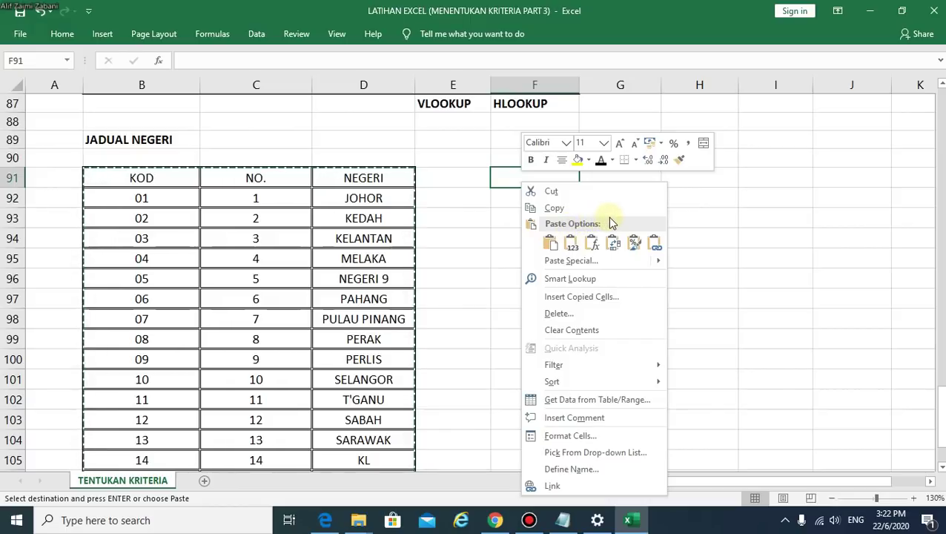
left_click(615, 244)
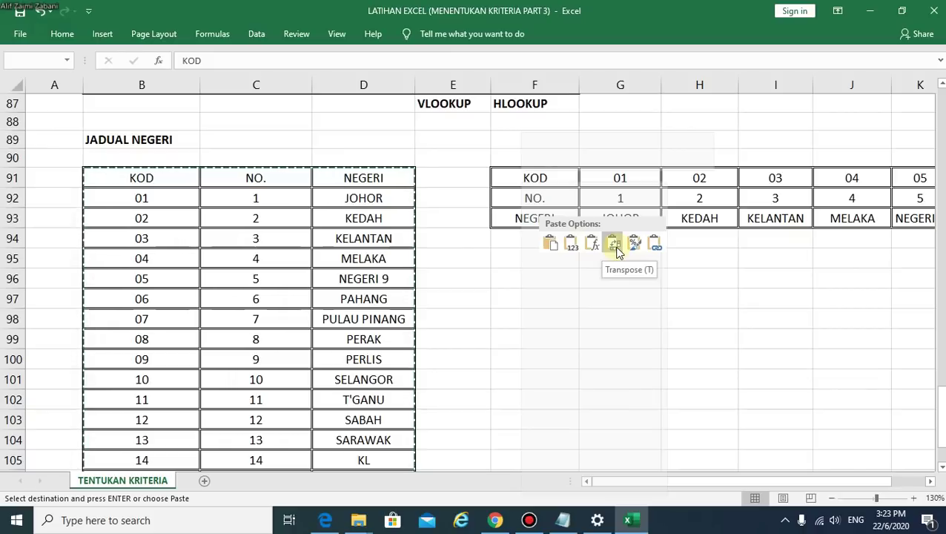
left_click(615, 246)
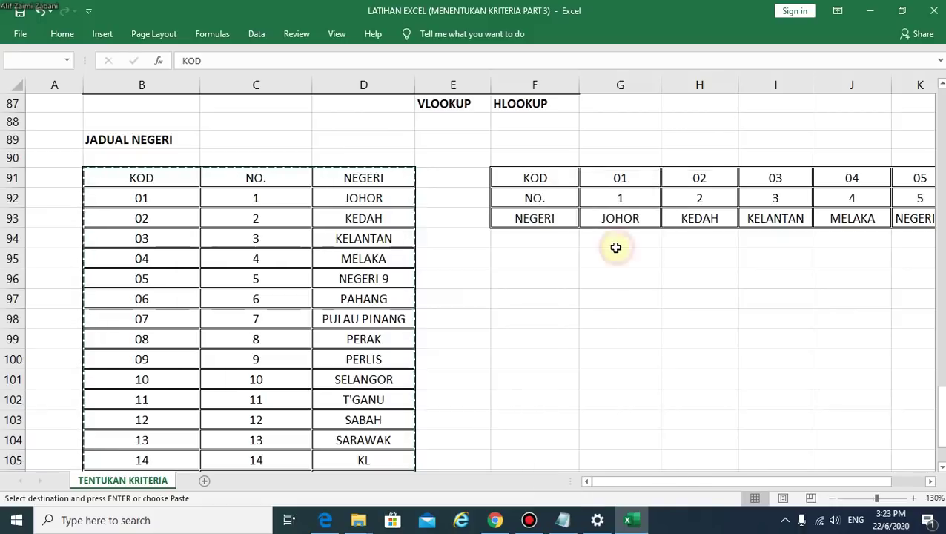
Check the =TEXT formula behind code 01, then select the transposed table F91:V93
left_click_drag(630, 484, 872, 484)
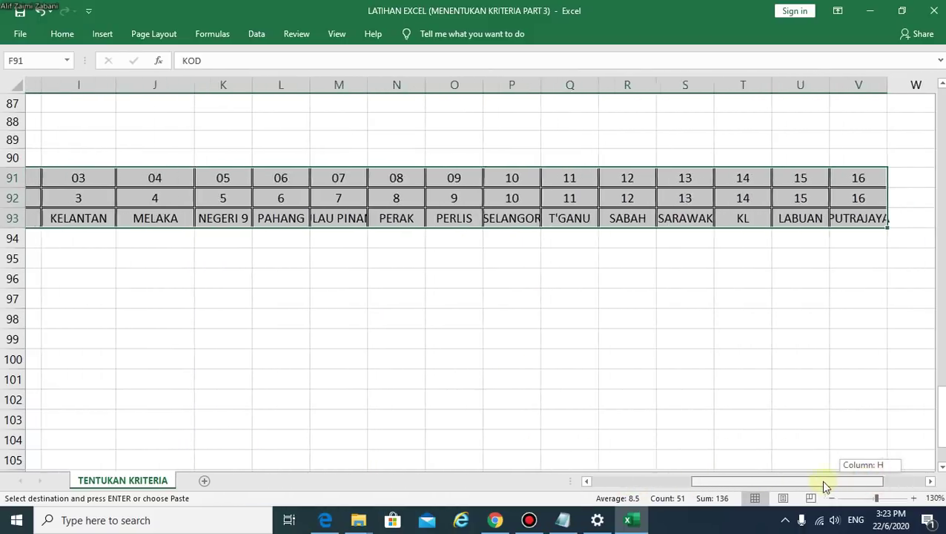
left_click_drag(873, 484, 771, 484)
scroll(669, 440, "up", 2)
scroll(668, 440, "up", 2)
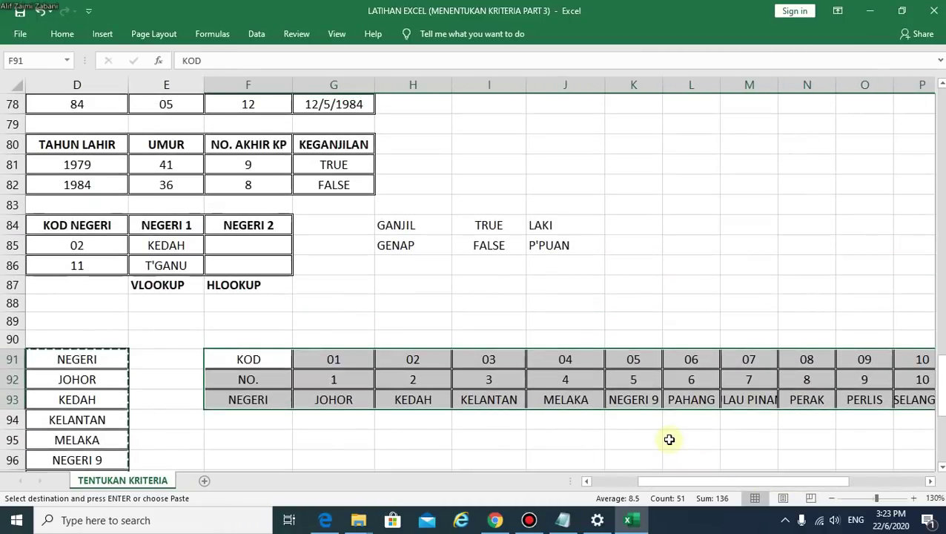
left_click(369, 283)
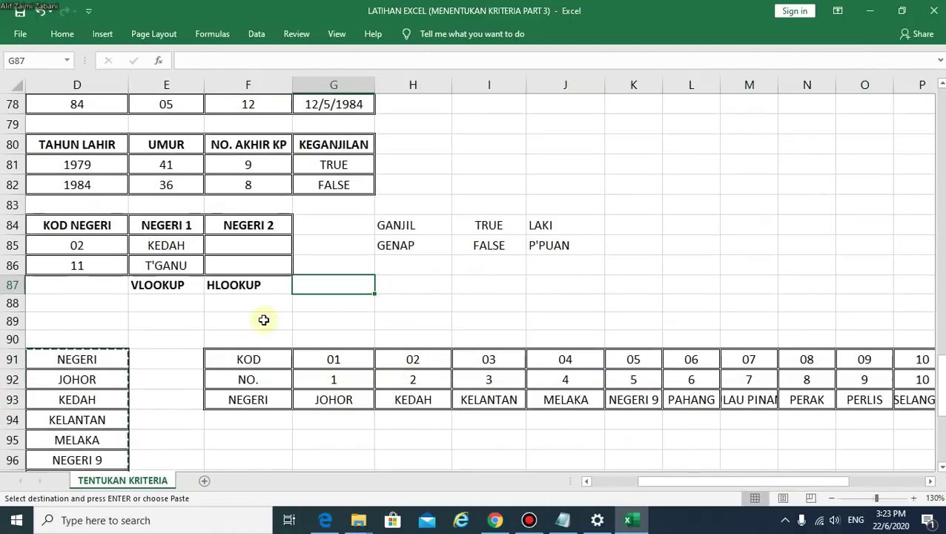
left_click(270, 364)
double_click(273, 363)
left_click(363, 364)
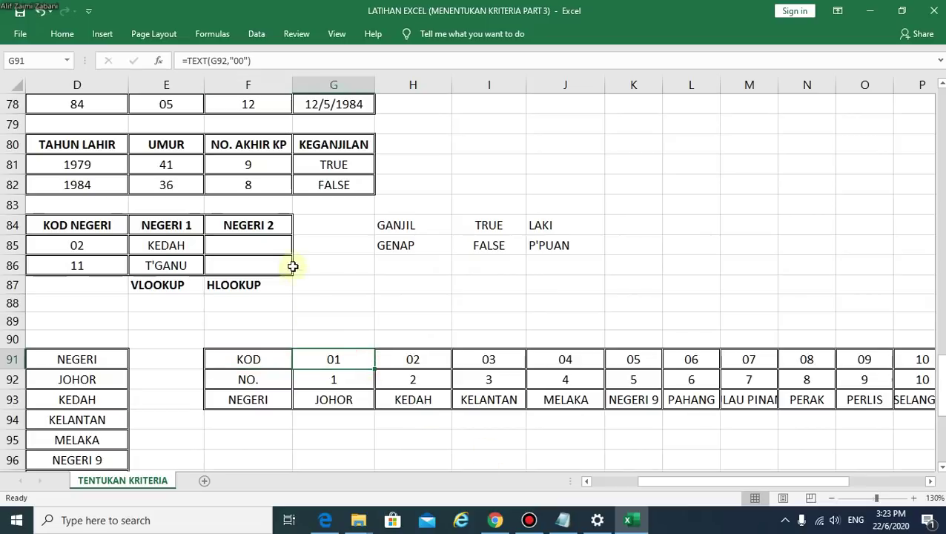
left_click(285, 246)
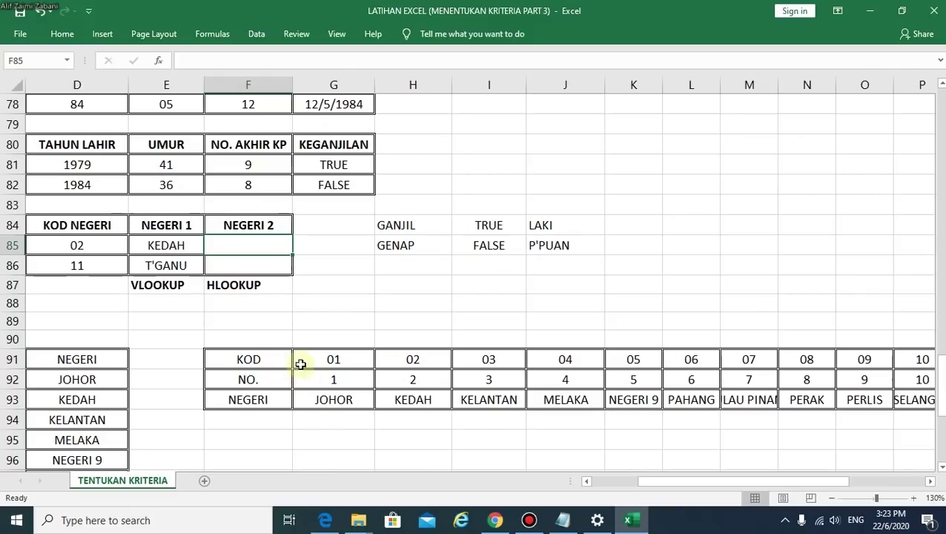
mouse_move(258, 358)
left_mouse_down()
mouse_move(262, 398)
mouse_move(943, 395)
mouse_move(866, 392)
left_mouse_up()
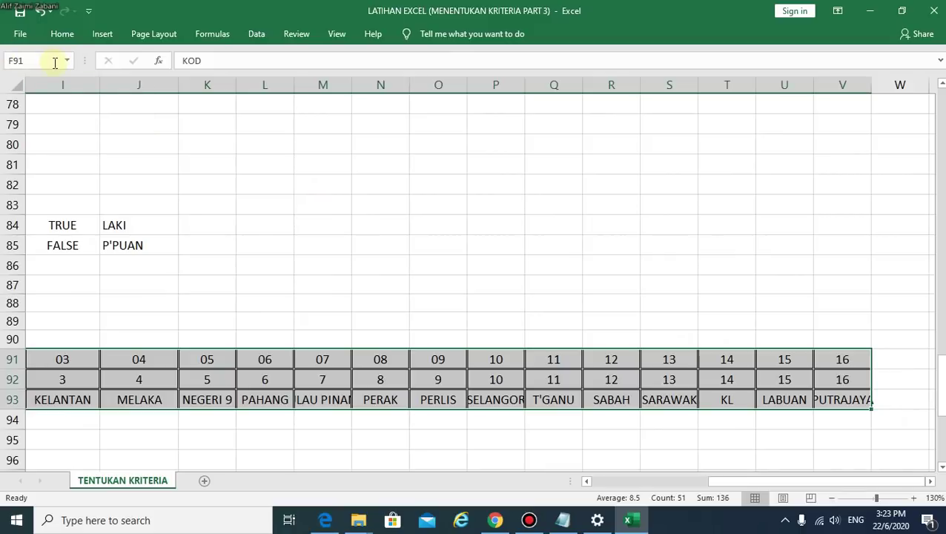
Name the range F91:V93 JADUAL_NEGERI using the Name Box
key("ctrl+q")
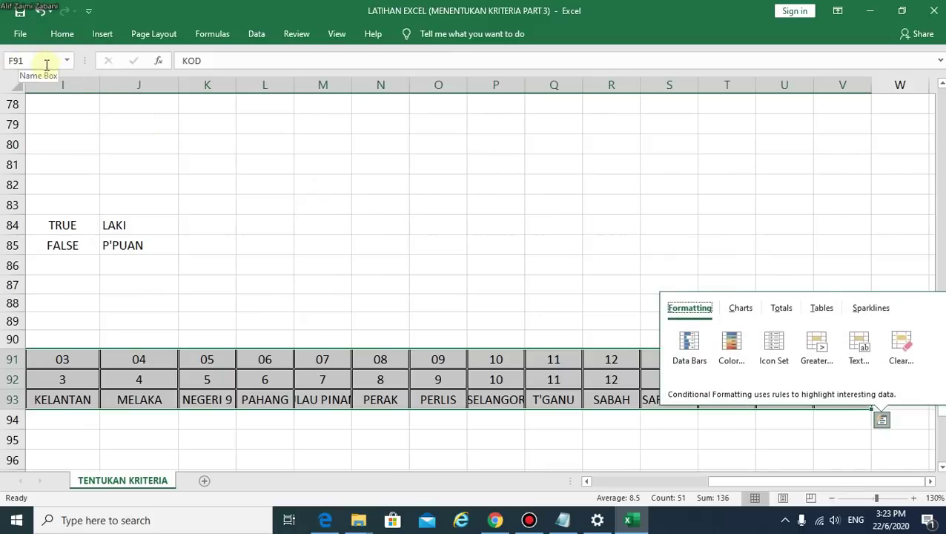
left_click(46, 64)
type("JADUAL_N")
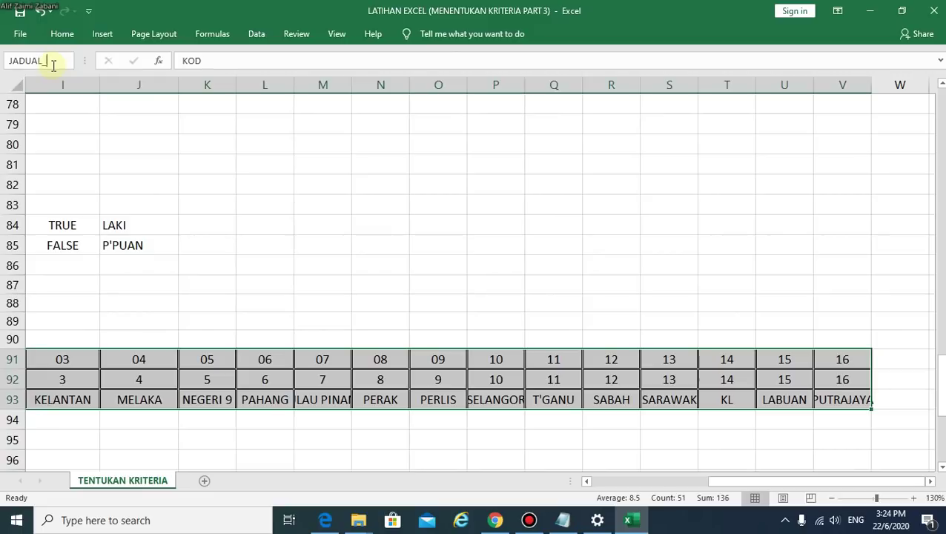
type("EGERI")
key("Return")
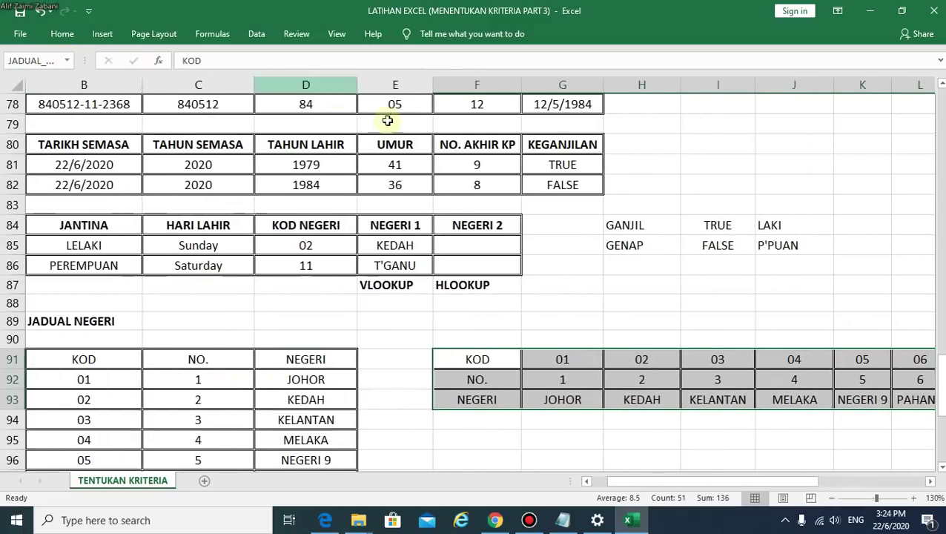
left_click(63, 62)
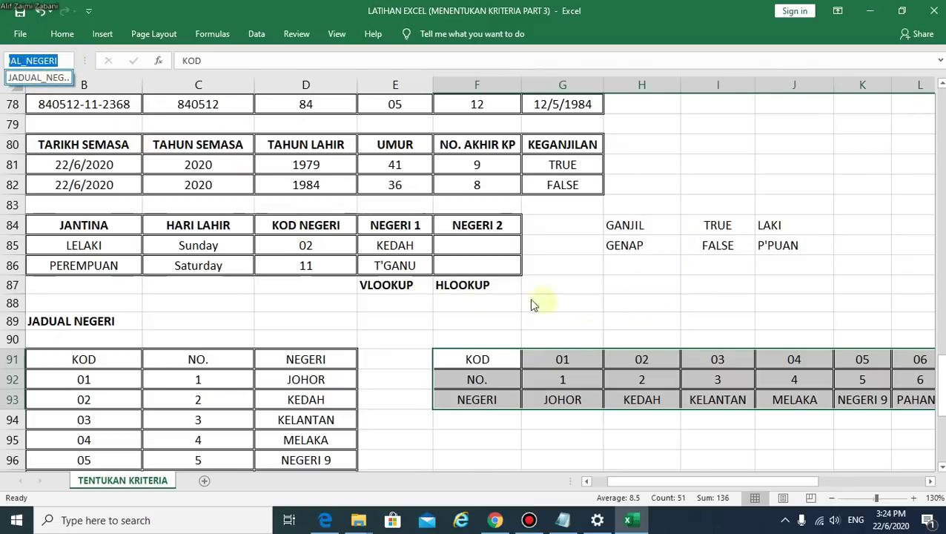
left_click(546, 260)
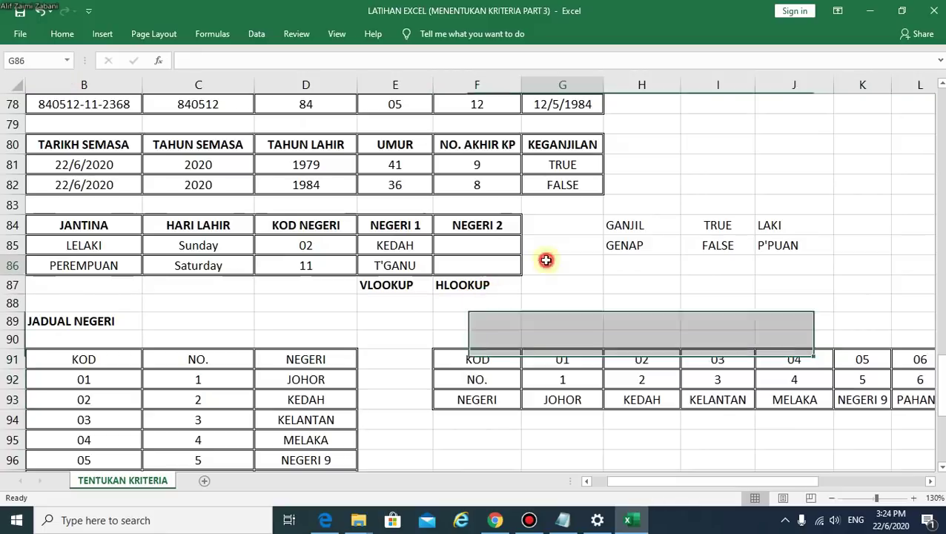
Enter =HLOOKUP(D85,JADUAL_NEGERI,3,FALSE) in F85 so it returns KEDAH
left_click(490, 243)
type("=")
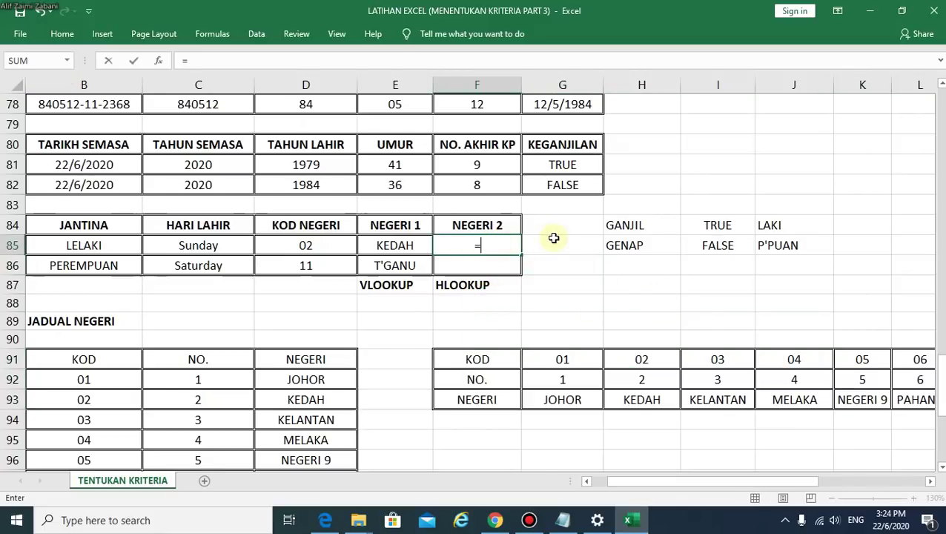
type("HL")
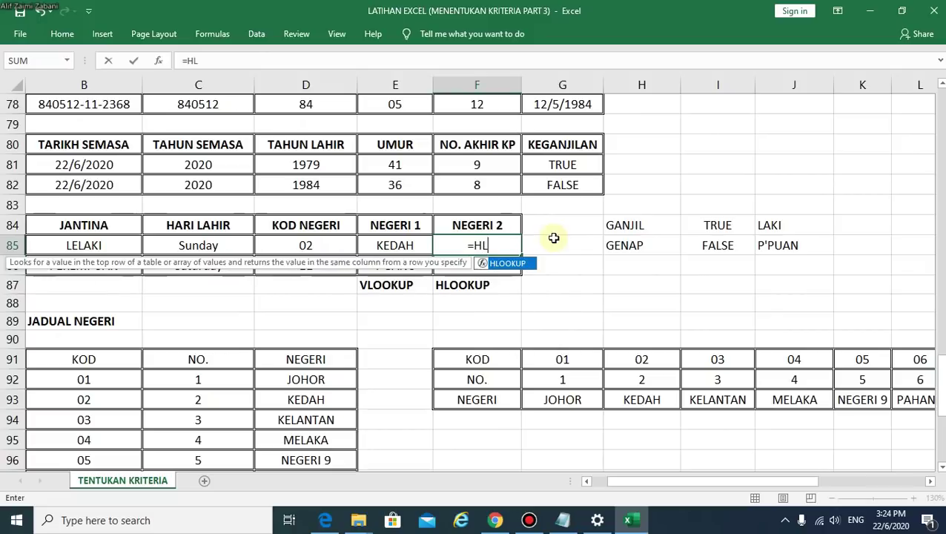
key("Tab")
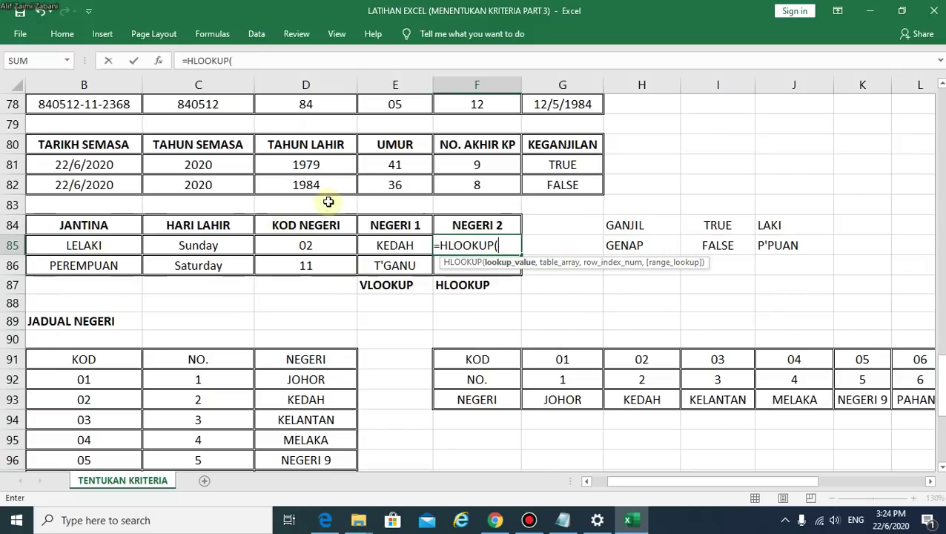
left_click(315, 245)
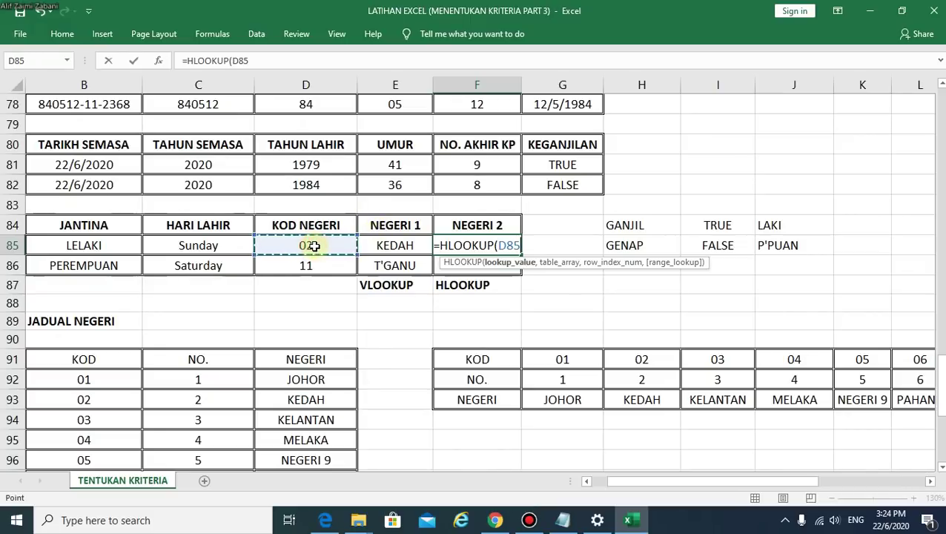
type(",")
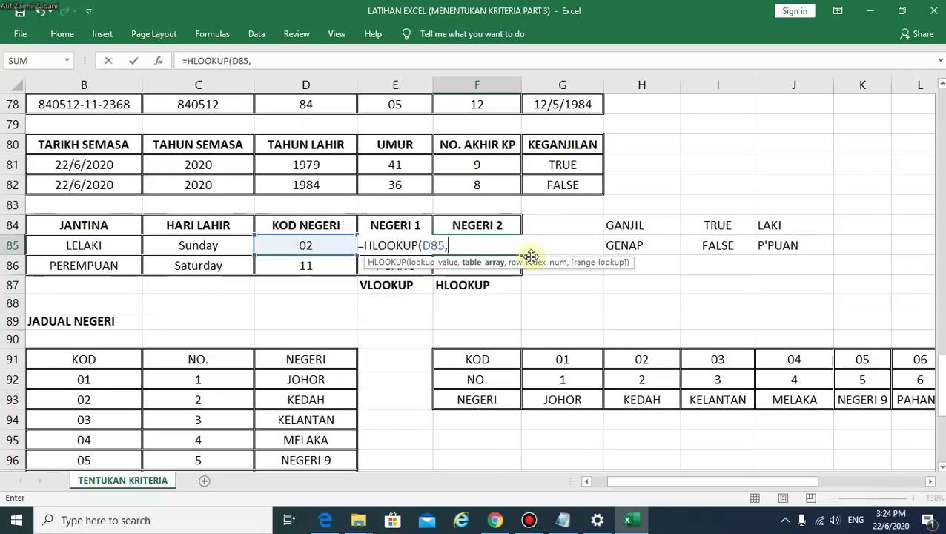
type("JADU")
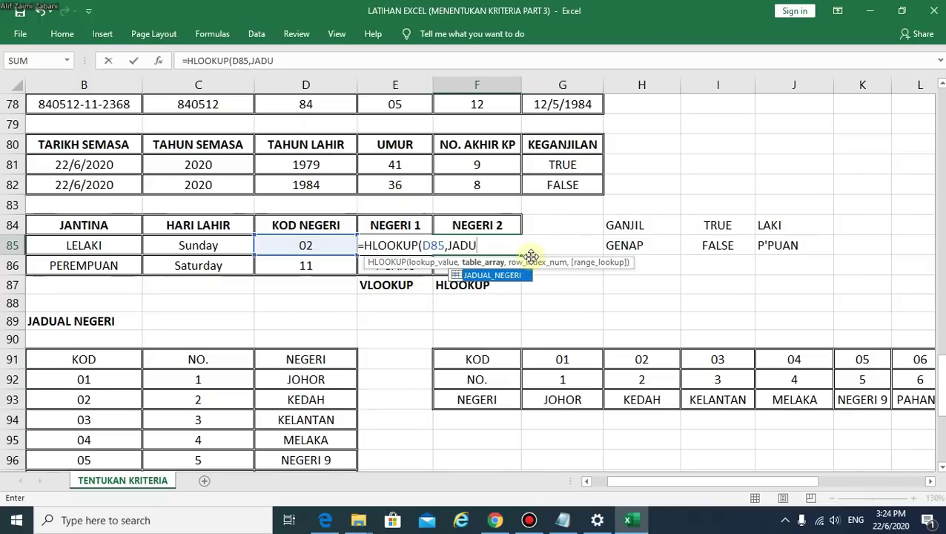
double_click(507, 278)
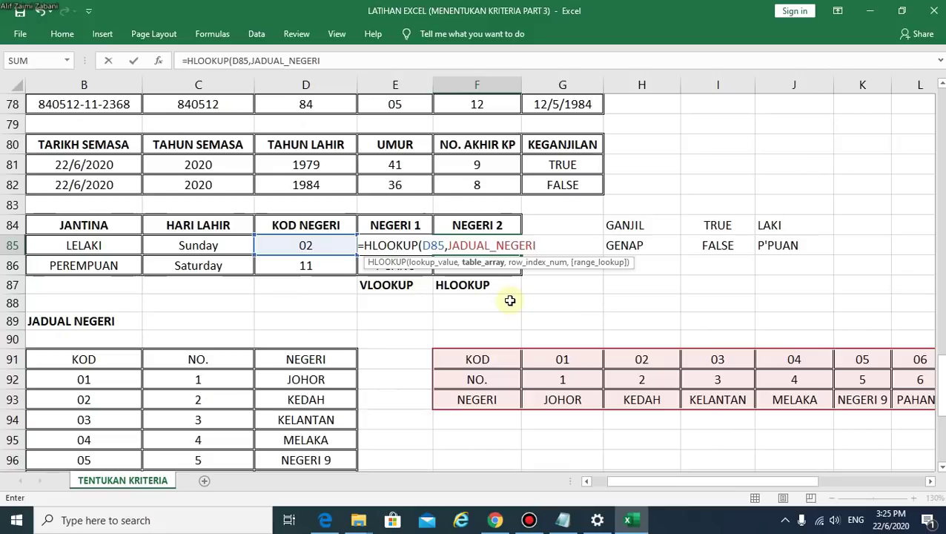
type(",")
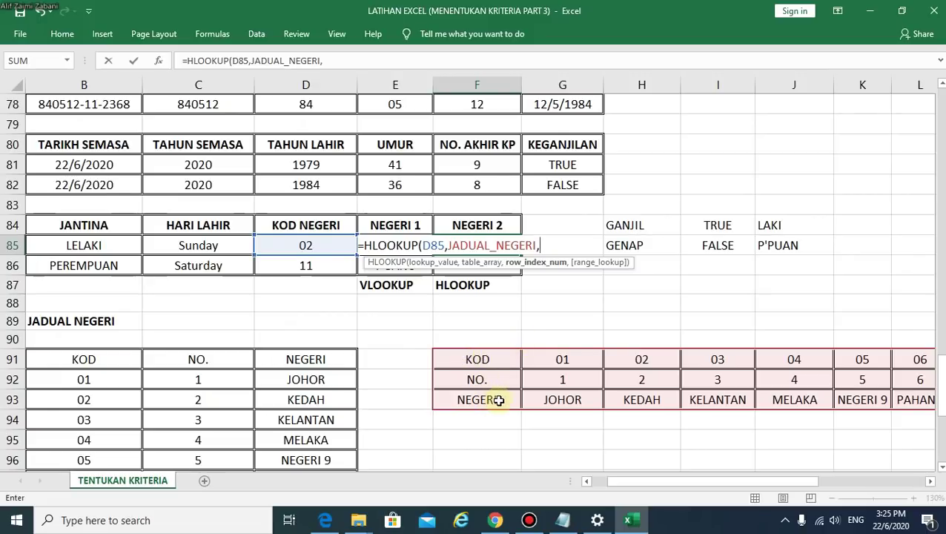
type("3")
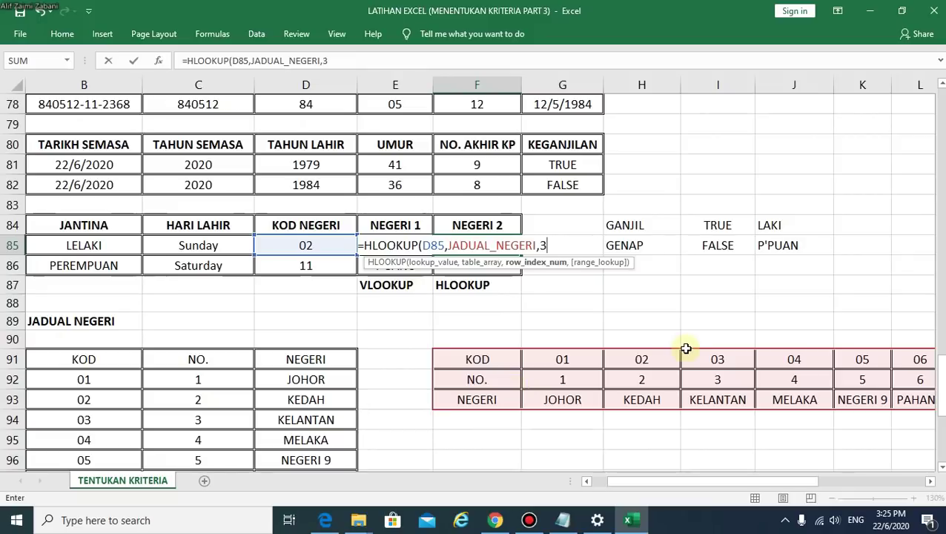
type(",")
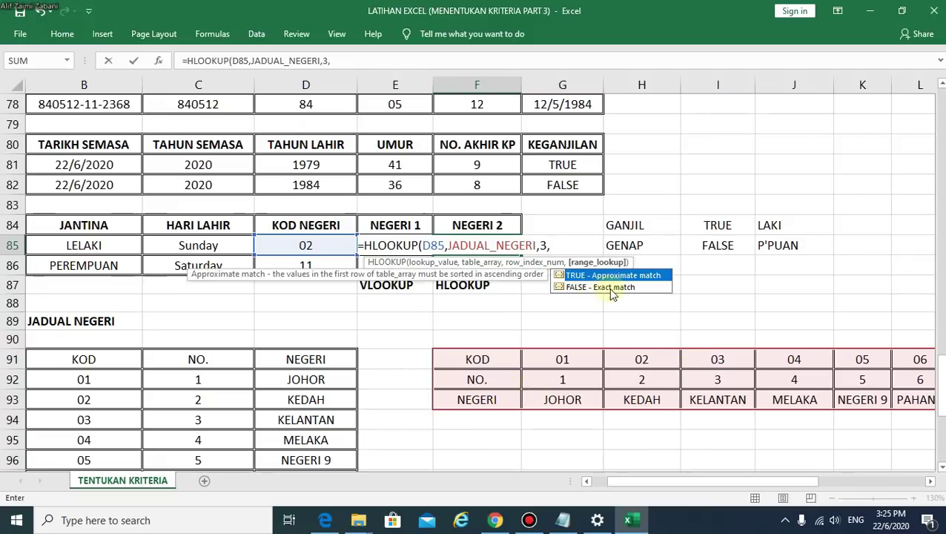
double_click(614, 289)
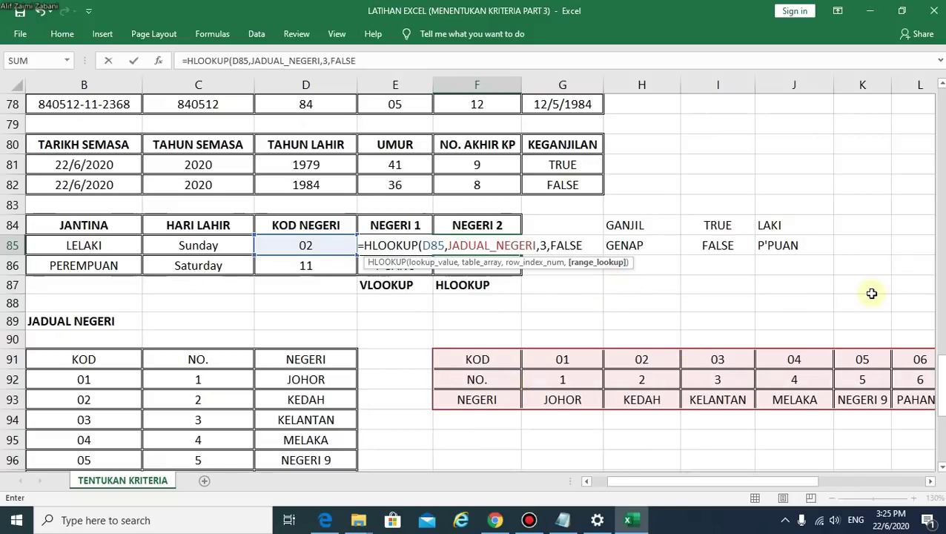
type(")")
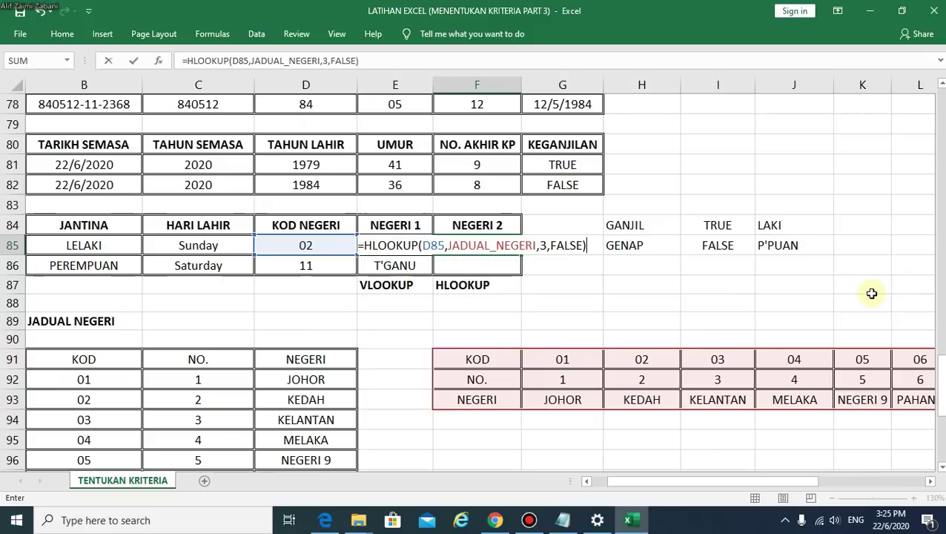
key("Return")
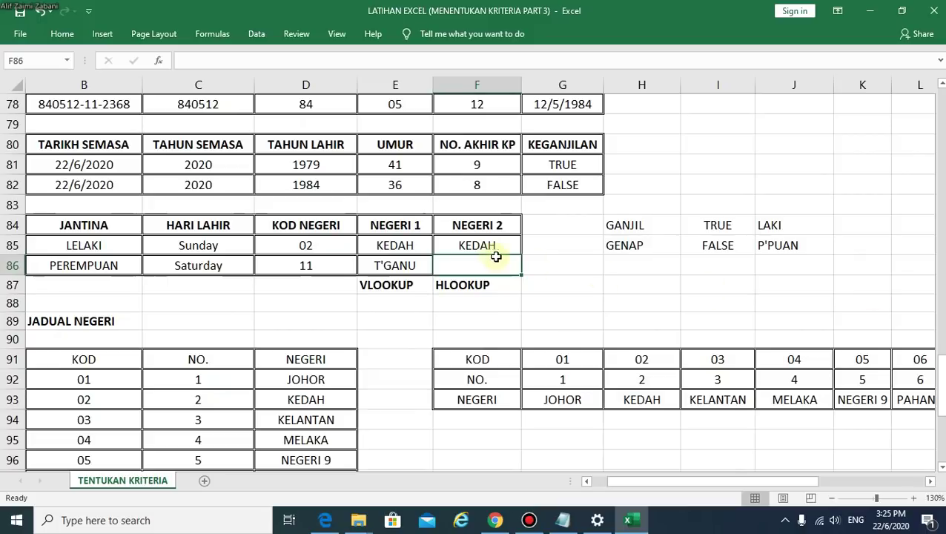
Fill the HLOOKUP formula down to F86 so it shows T'GANU
left_click(500, 244)
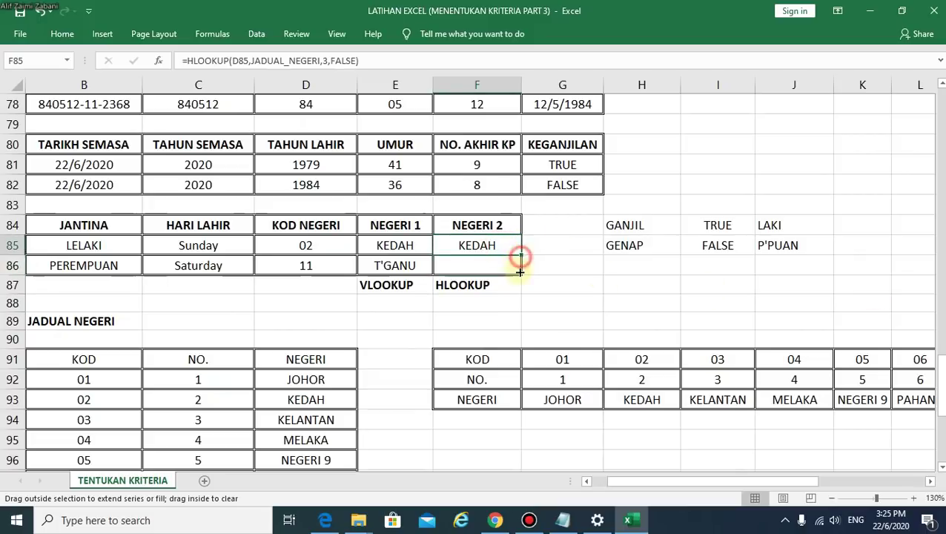
left_click_drag(520, 255, 518, 267)
left_click(588, 269)
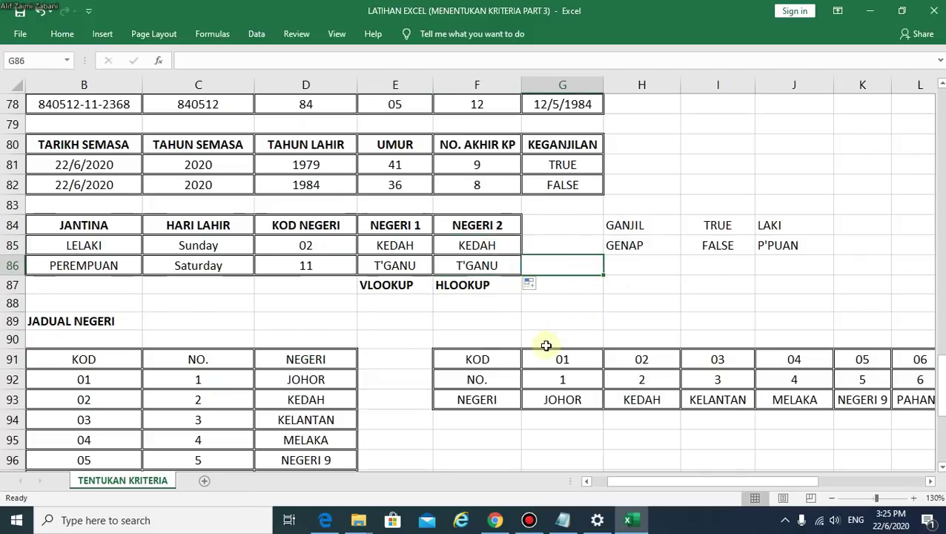
left_click(597, 289)
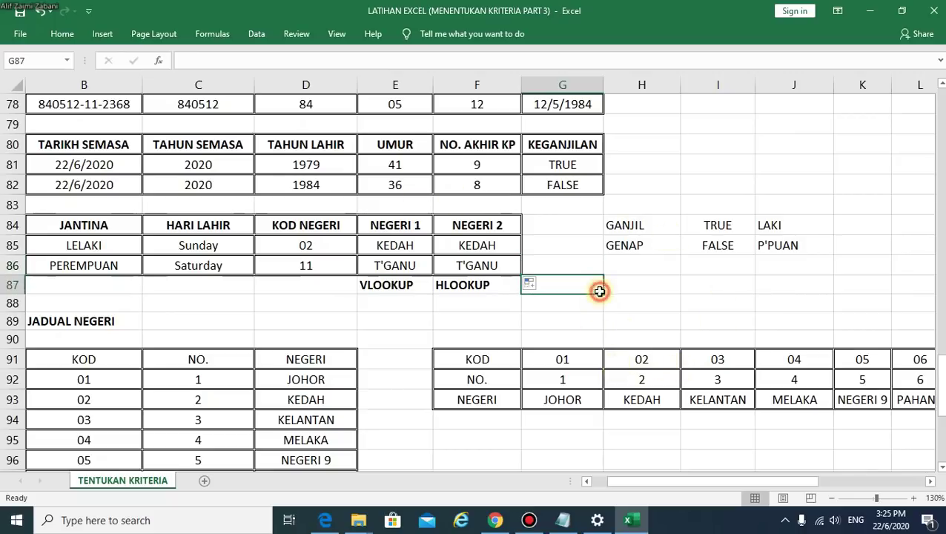
left_click(664, 308)
left_click(566, 270)
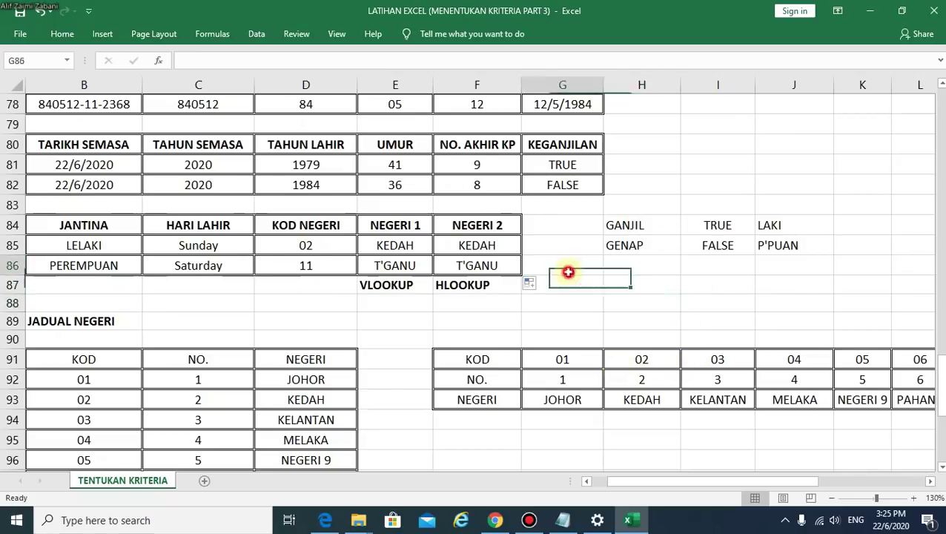